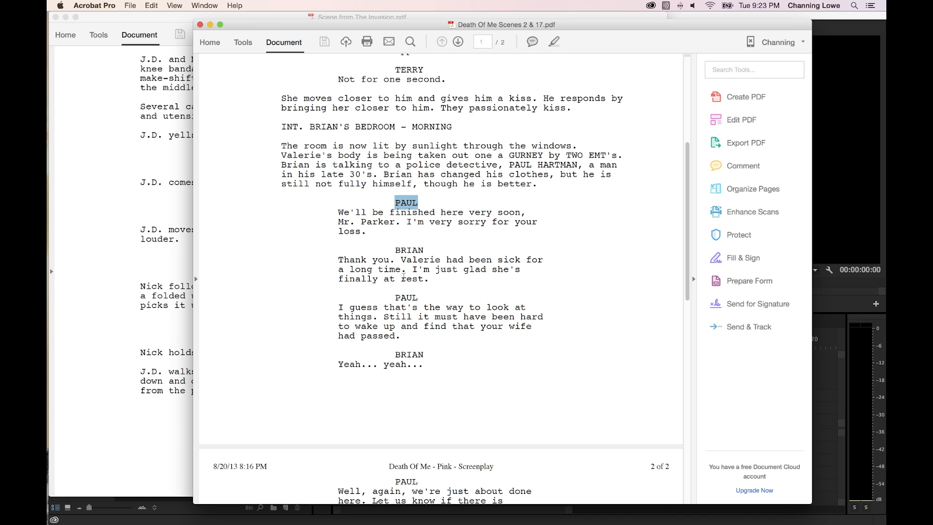
Step: Review the dialogue between the detective and the husband in the bedroom morning scene of the Death Of Me Scenes 2 & 17 script
scroll(404, 277, up, 1)
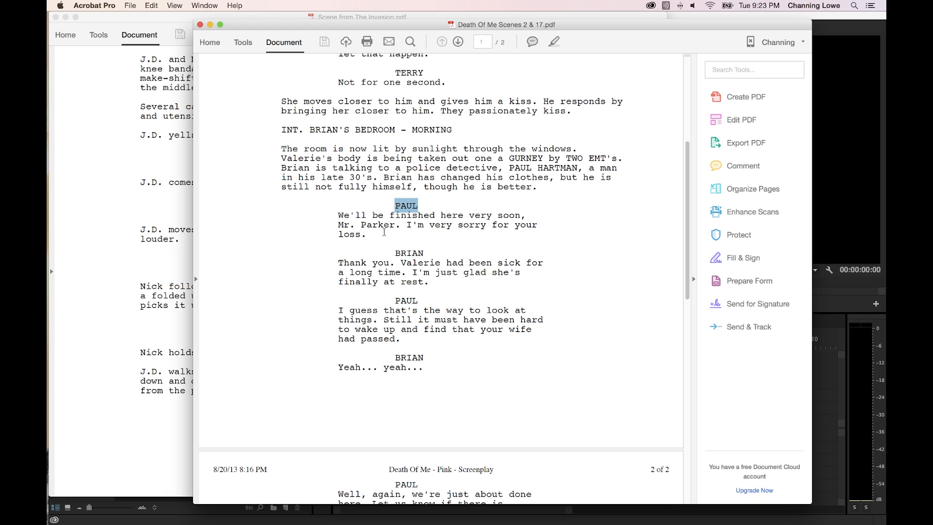
scroll(392, 204, up, 2)
scroll(401, 213, down, 3)
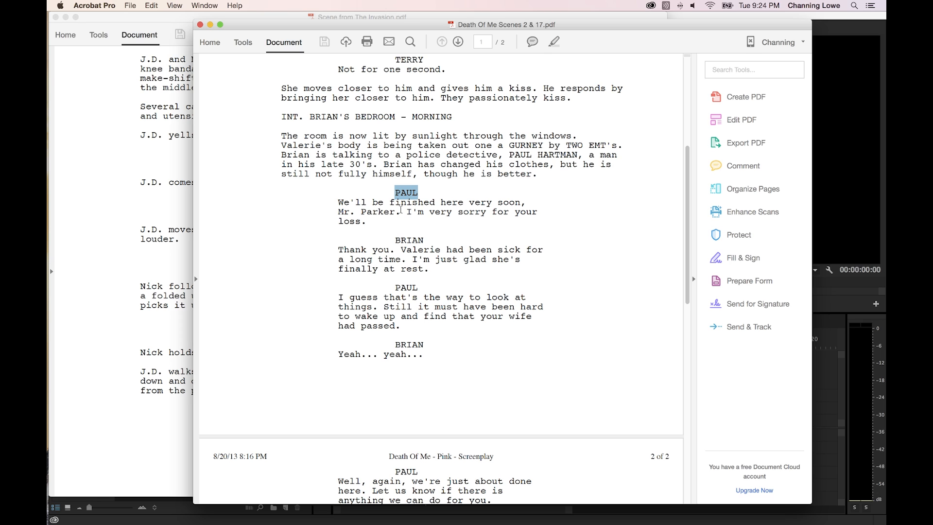
click(362, 203)
drag(339, 201, 425, 265)
scroll(422, 178, down, 1)
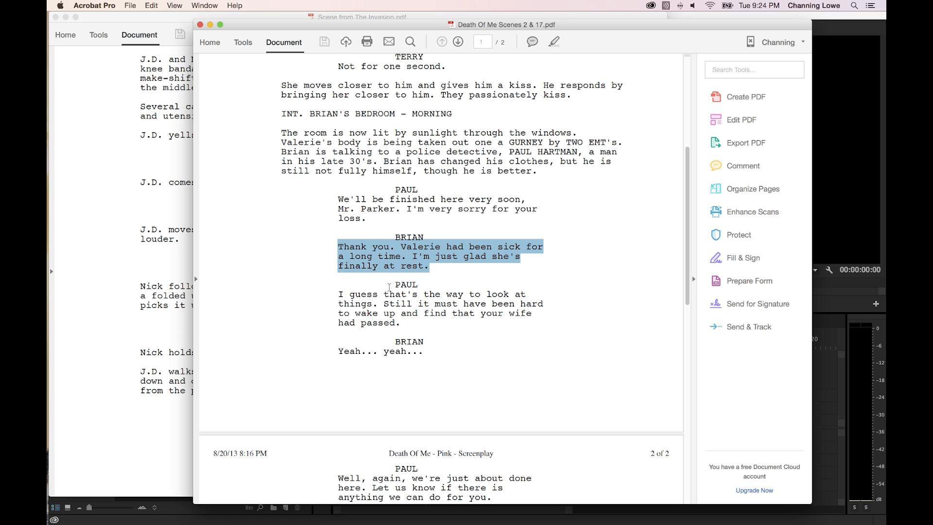
drag(348, 293, 411, 325)
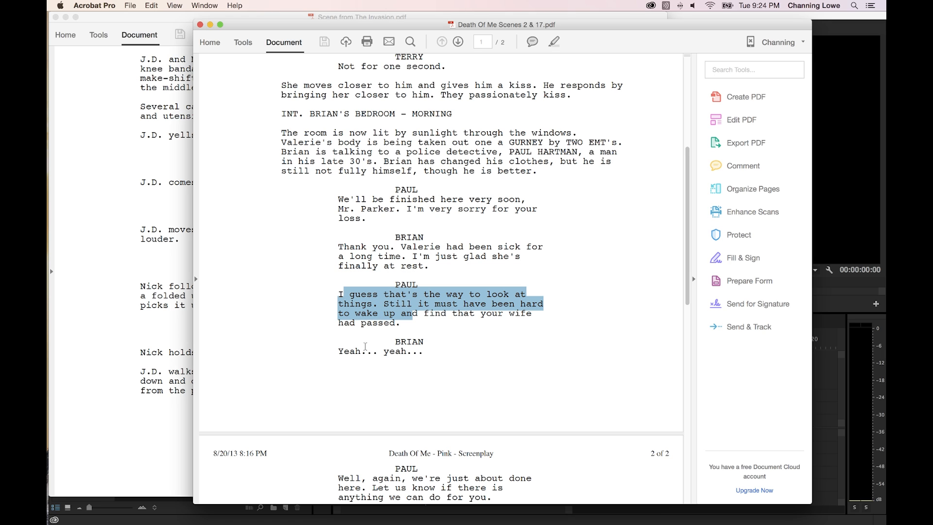
drag(340, 350, 391, 360)
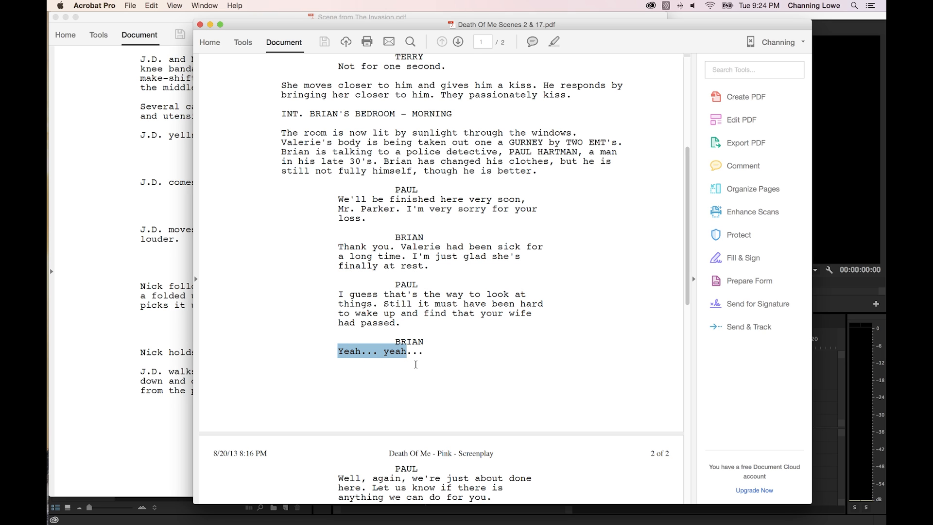
click(426, 351)
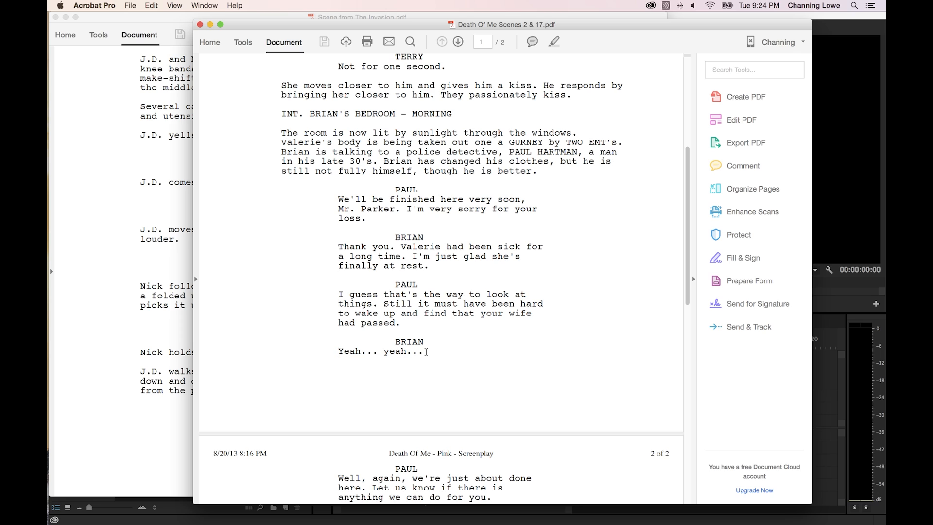
drag(427, 352, 425, 352)
drag(345, 24, 258, 17)
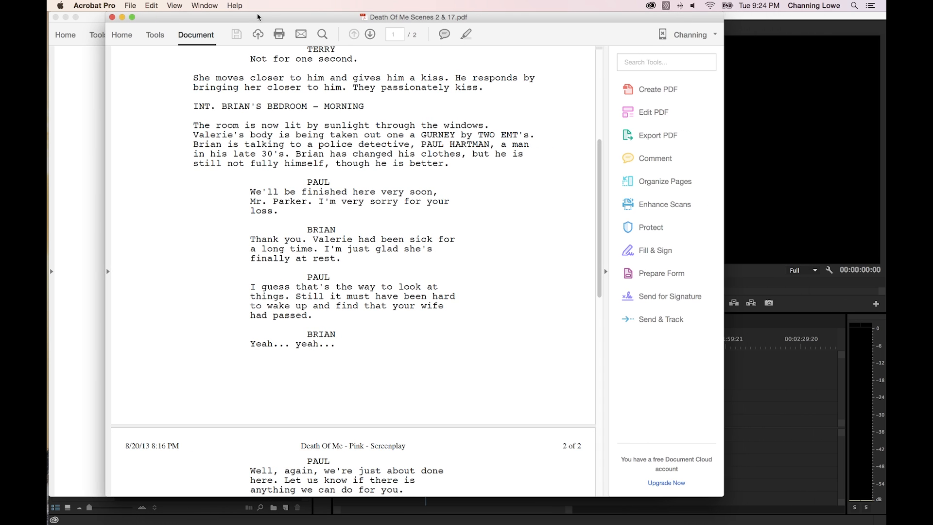
drag(253, 190, 328, 206)
click(328, 212)
Step: Switch to Premiere Pro, open the Scene 17 bin and load 17 T4.mov in the Source Monitor
click(767, 401)
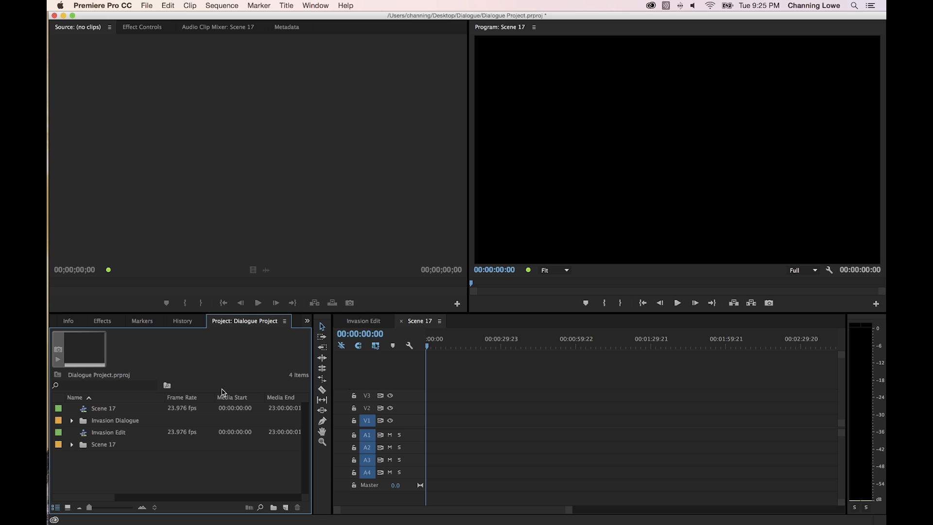
double_click(97, 445)
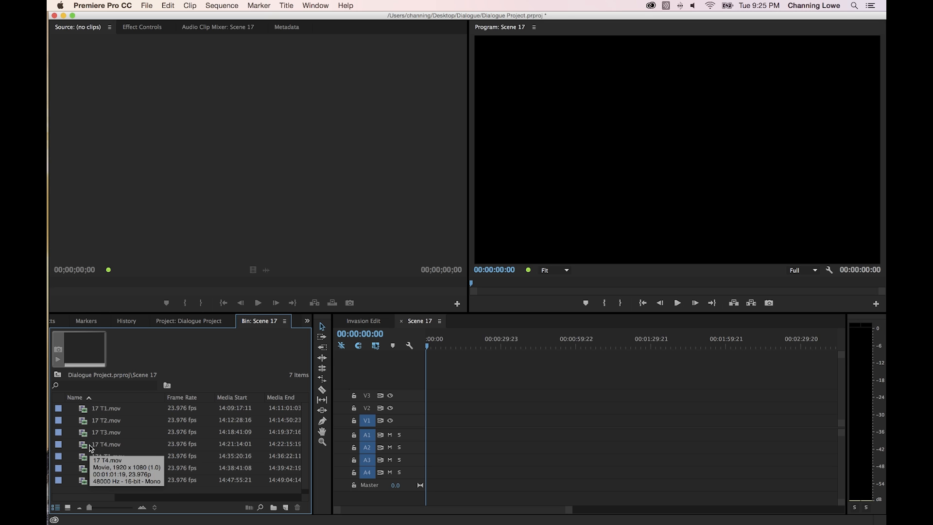
click(90, 447)
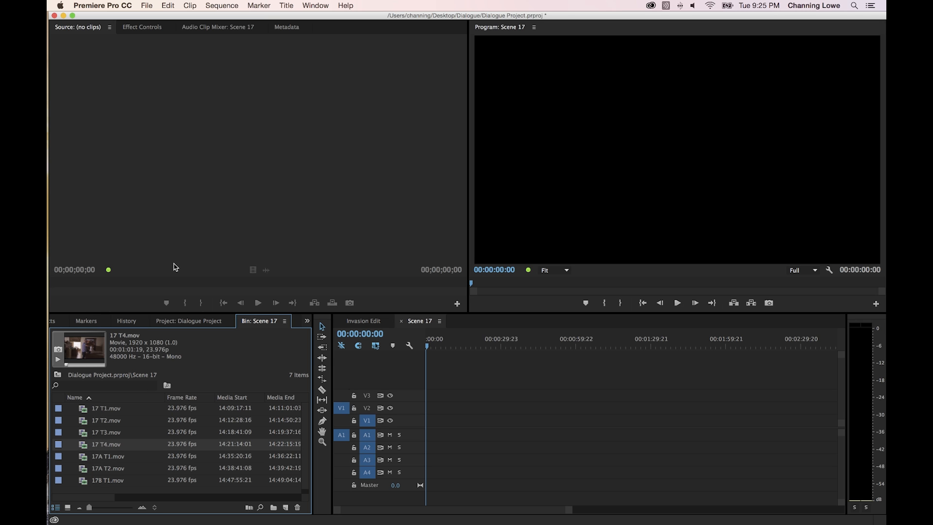
double_click(85, 445)
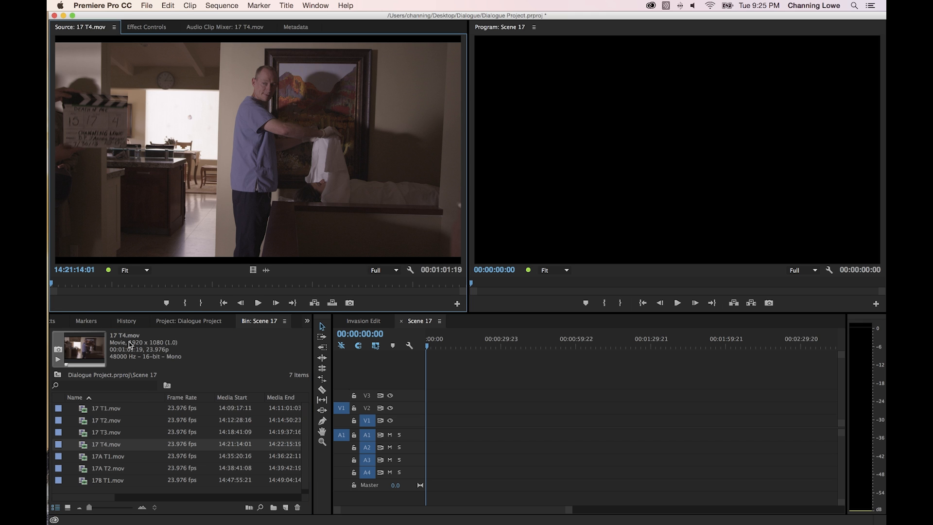
Step: Review the wide shot 17 T4.mov from the covered gurney to the two men talking
drag(69, 287, 188, 291)
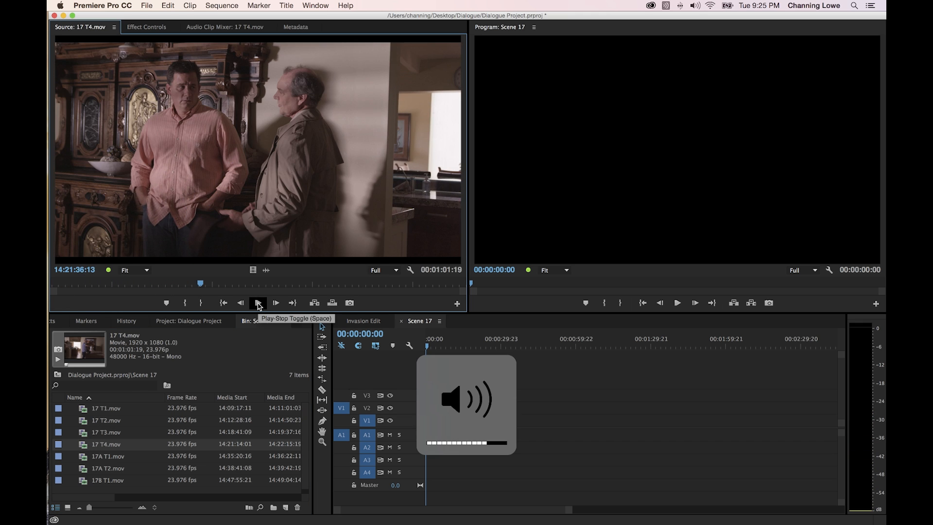
click(258, 304)
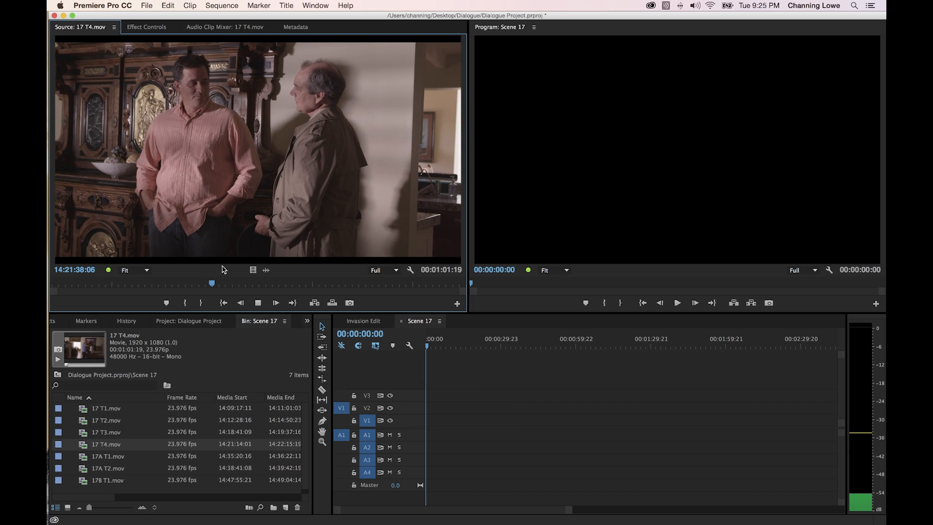
drag(212, 286, 148, 287)
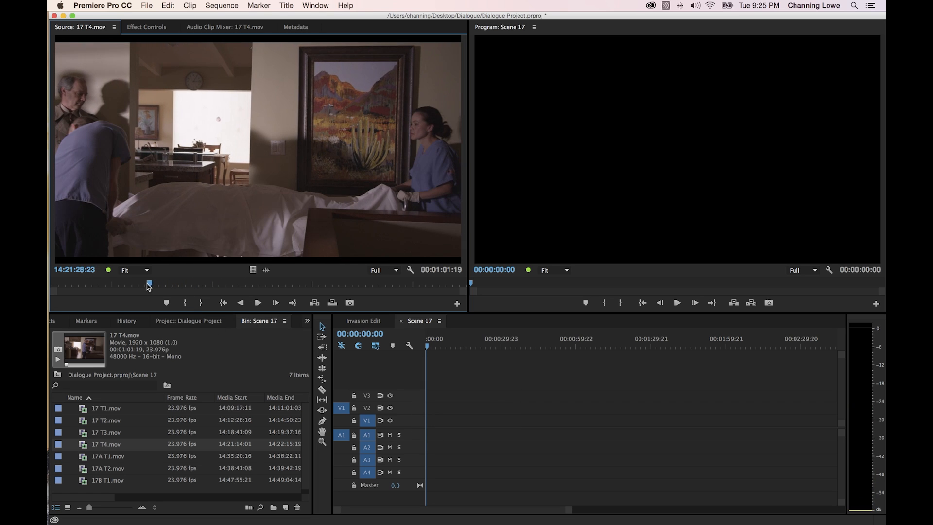
key(space)
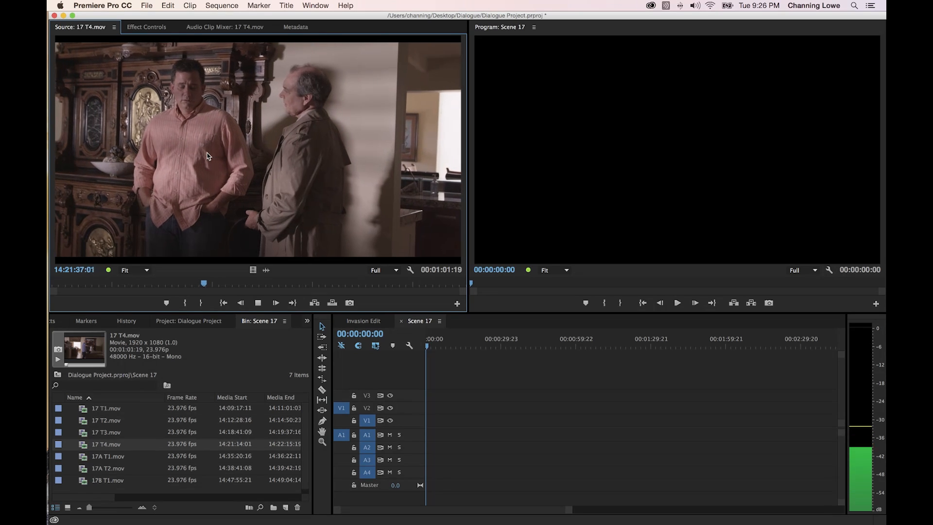
key(space)
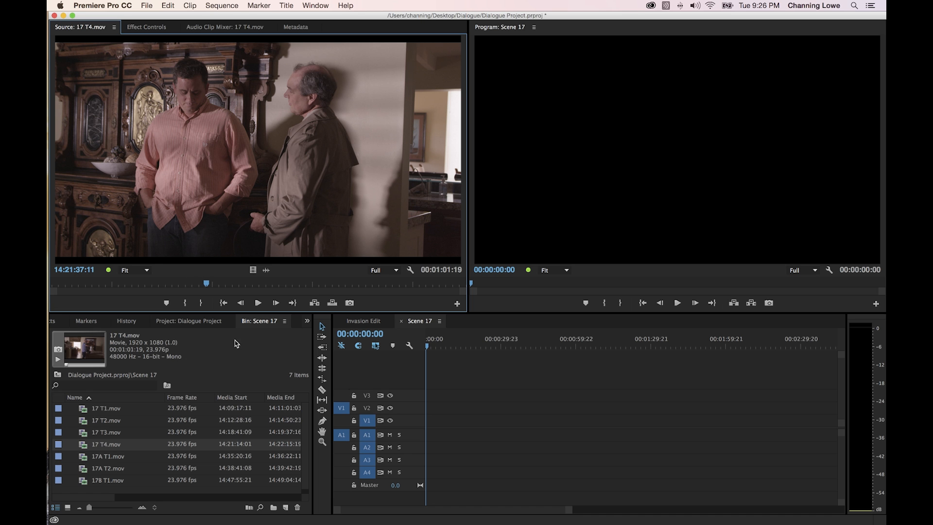
drag(206, 284, 121, 284)
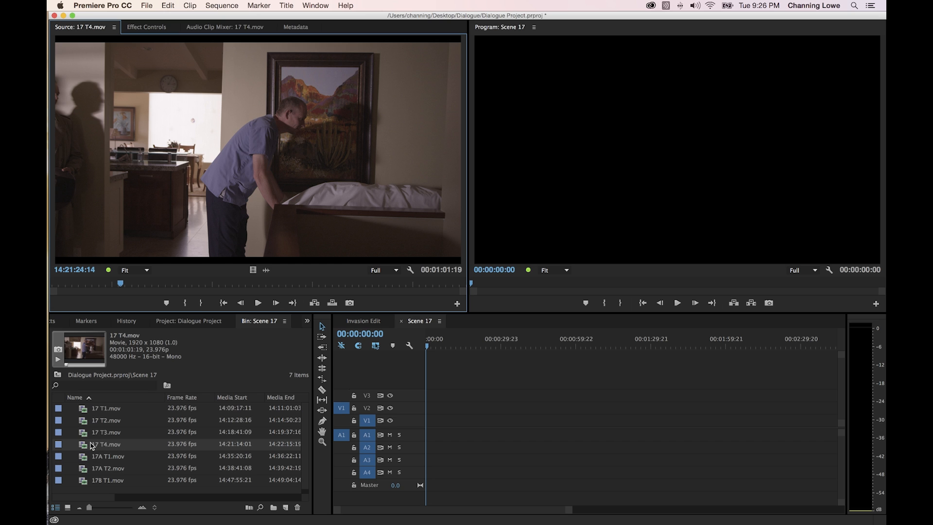
Step: Load 17A T2.mov in the Source Monitor and set its In point at 14:38:46:06
click(83, 460)
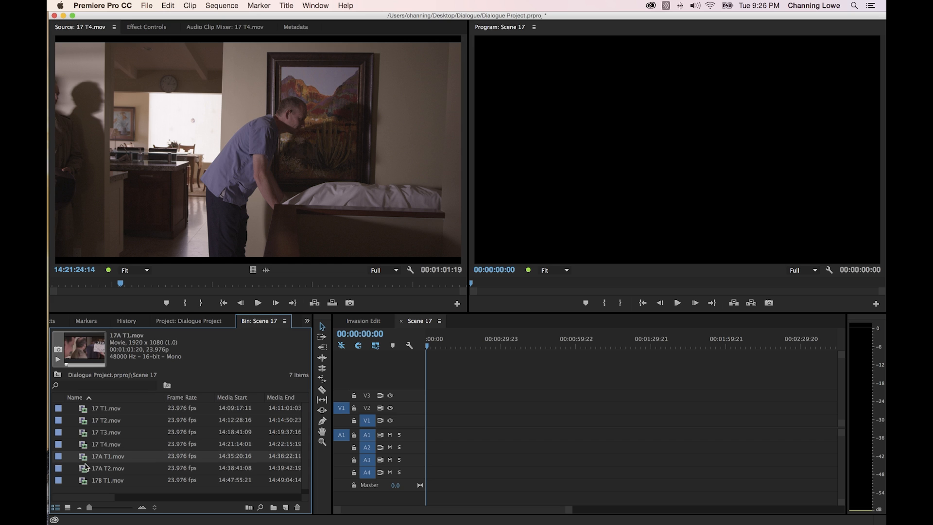
double_click(85, 468)
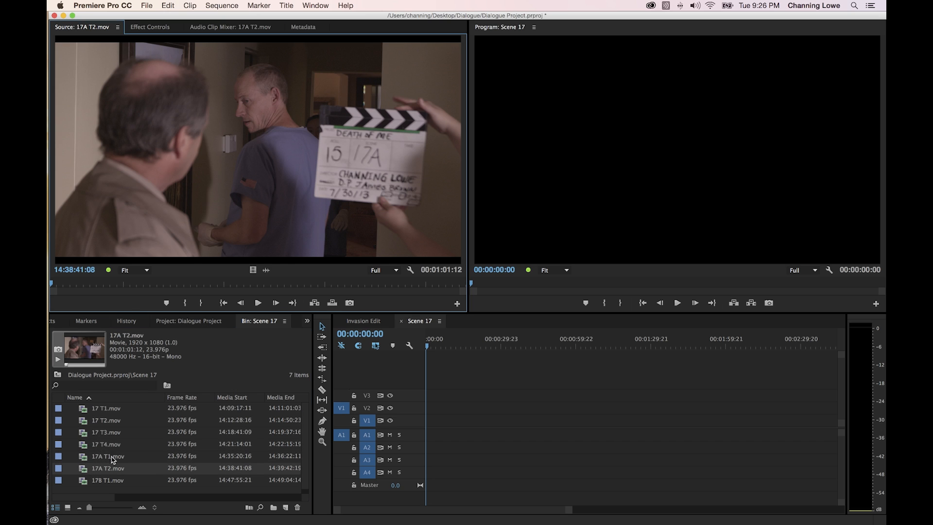
drag(58, 287, 93, 286)
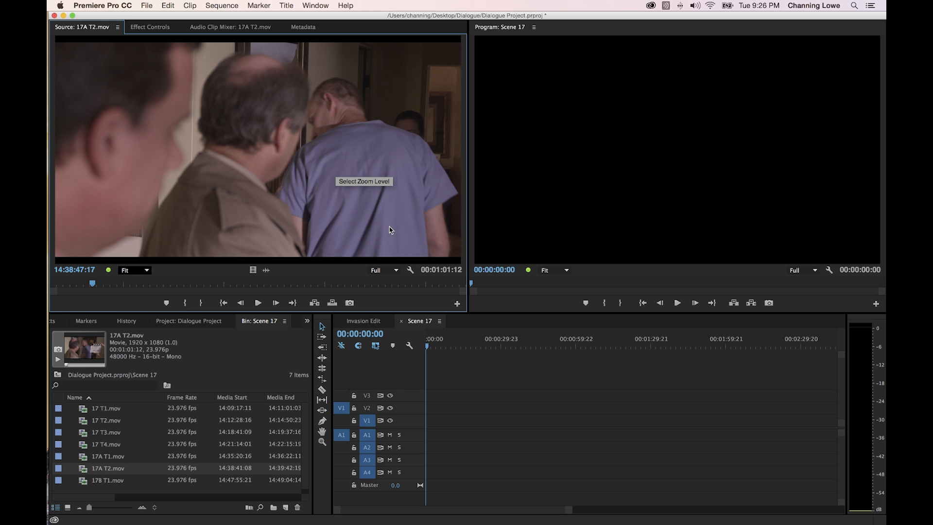
key(space)
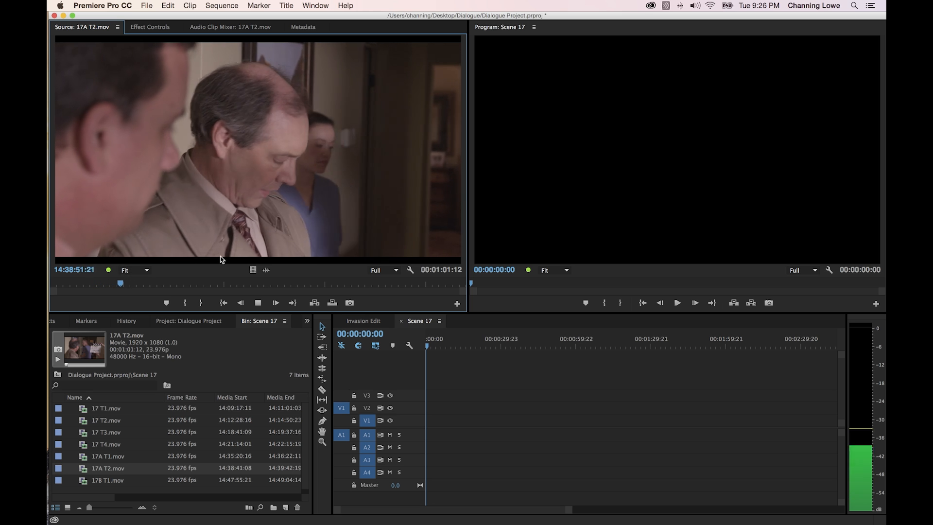
key(space)
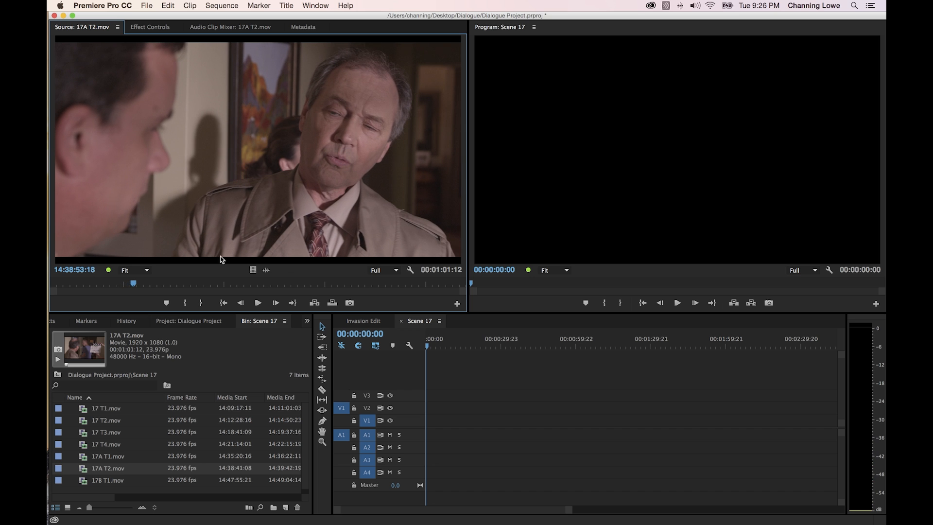
drag(146, 285, 84, 285)
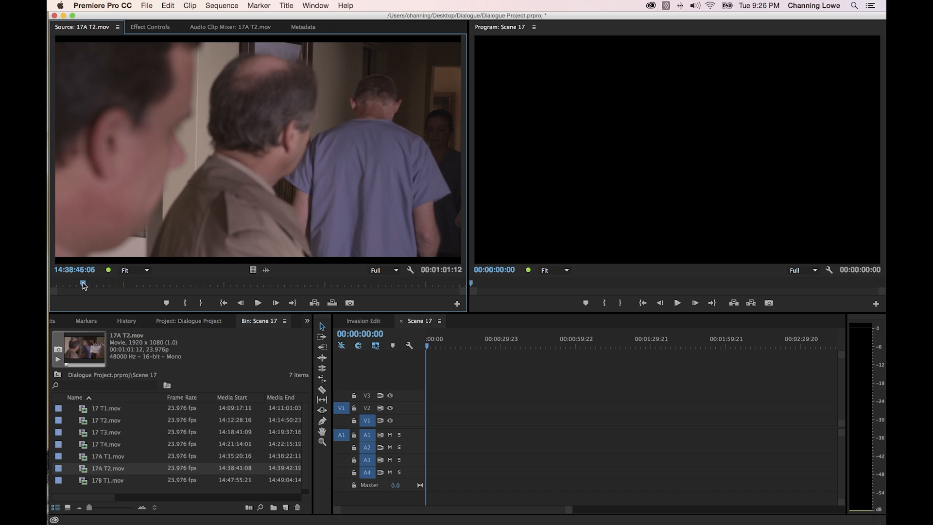
Step: Set the Out point of 17A T2.mov at 14:38:59:22 and check the dialogue that follows it
key(space)
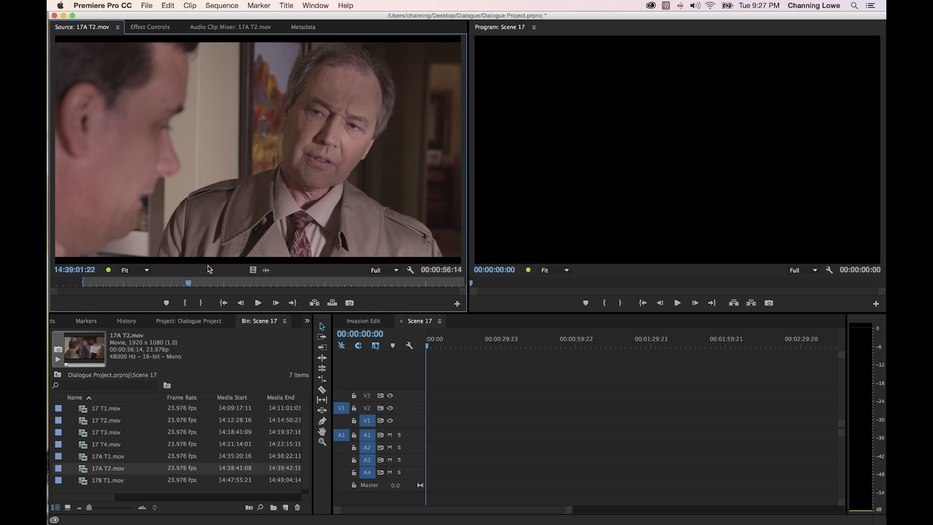
drag(188, 283, 173, 286)
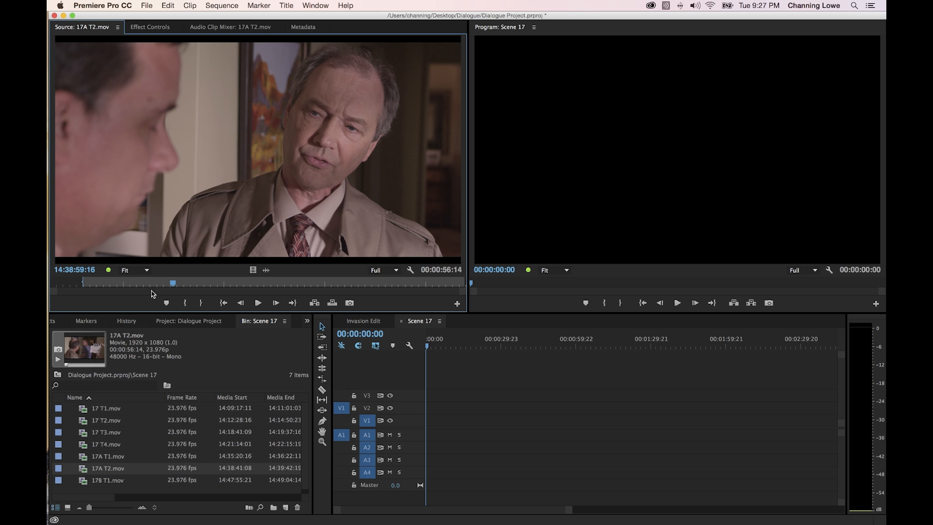
click(168, 287)
key(space)
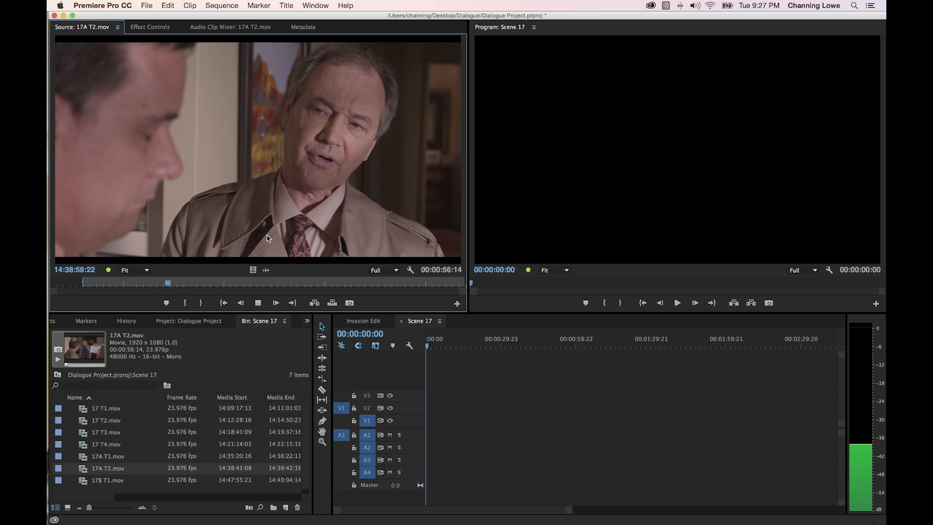
key(space)
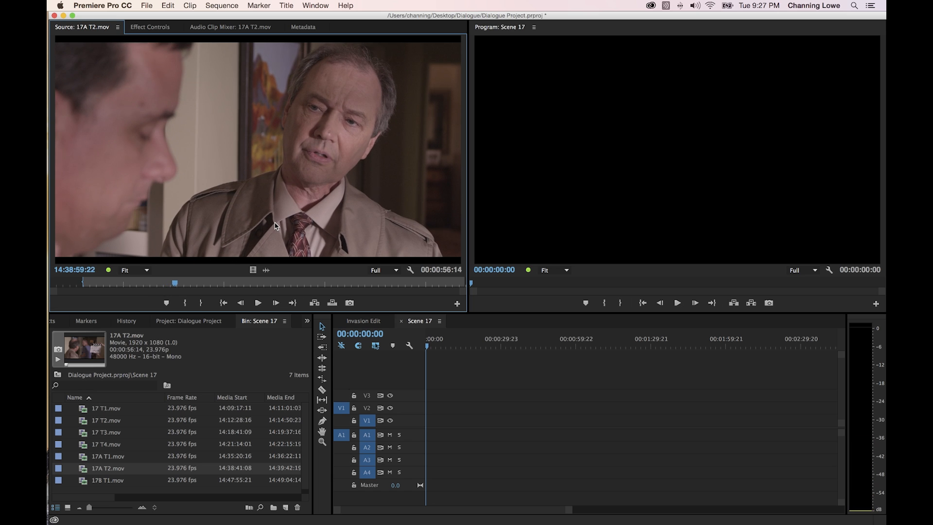
key(o)
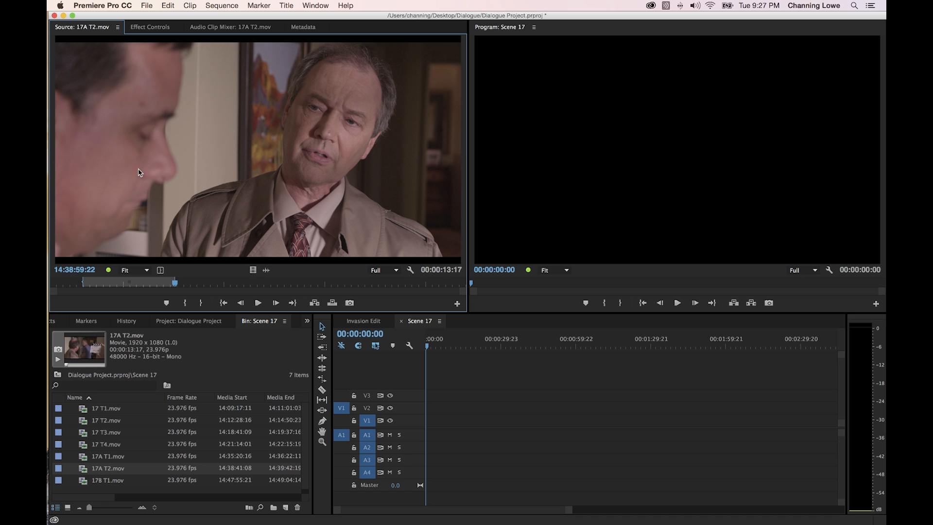
key(space)
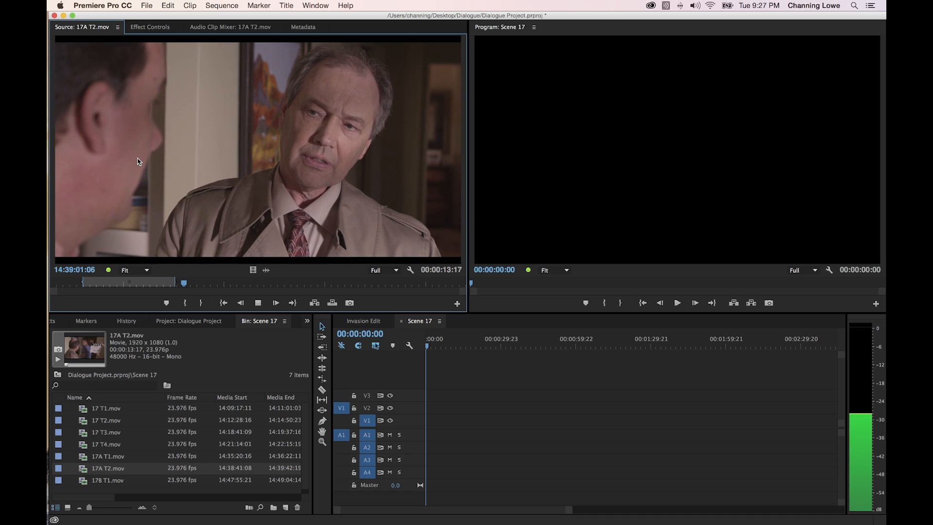
key(space)
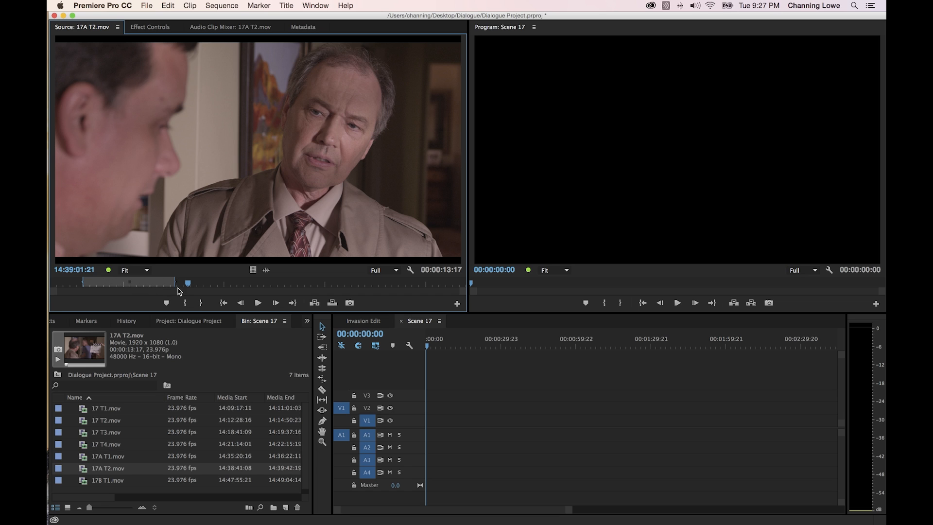
Step: Overwrite the marked part of 17A T2.mov onto V1 and A1 at the start of the Scene 17 sequence, and expand the tracks
click(340, 369)
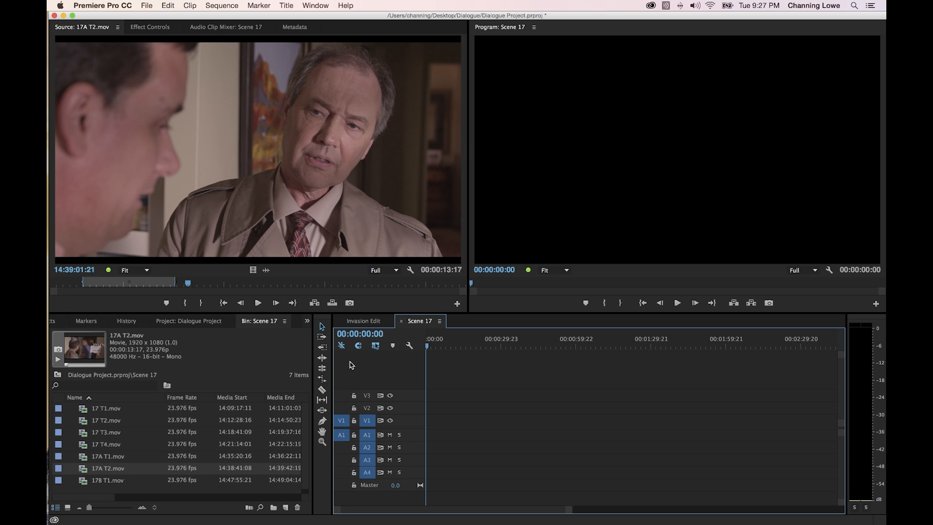
key(period)
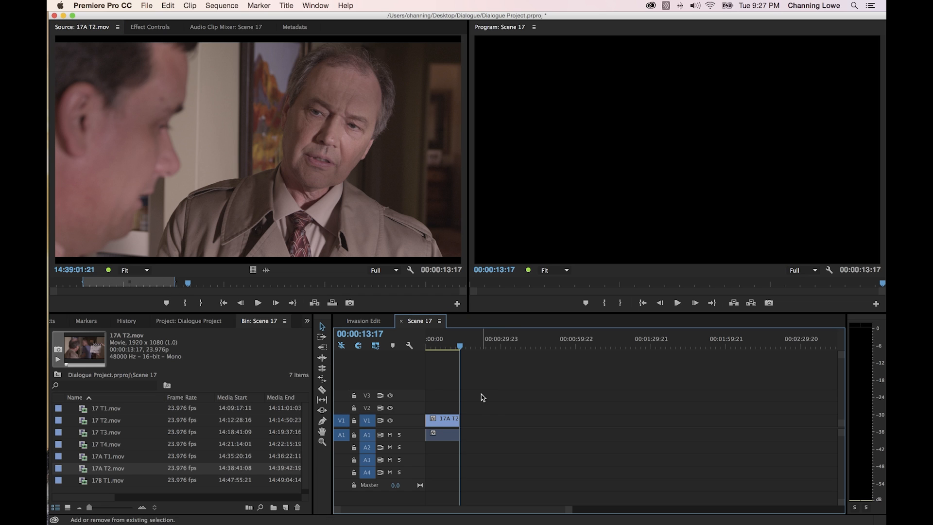
key(shift+equal)
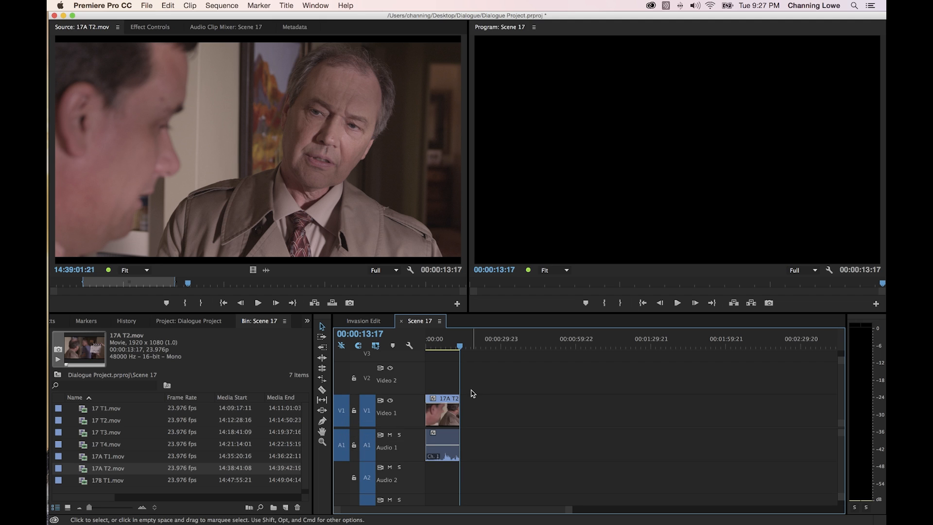
scroll(461, 374, up, 2)
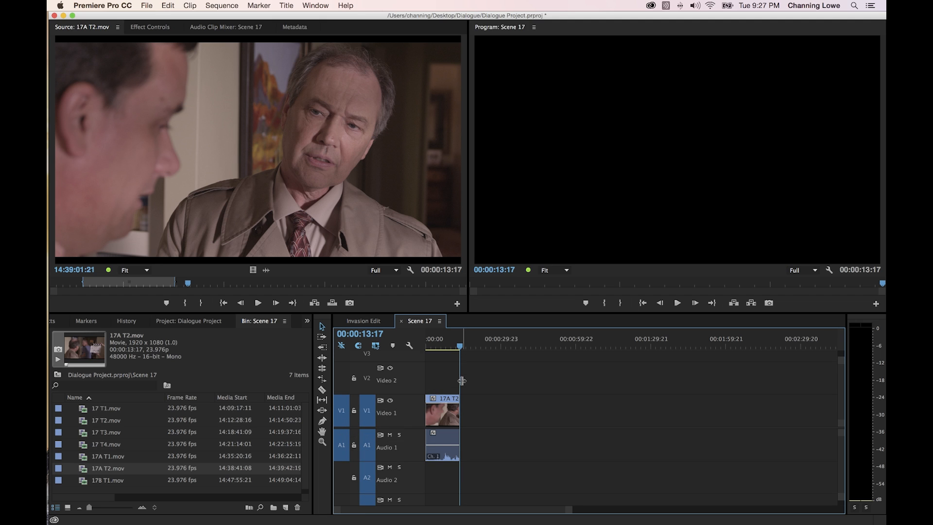
key(equal)
key(equal)
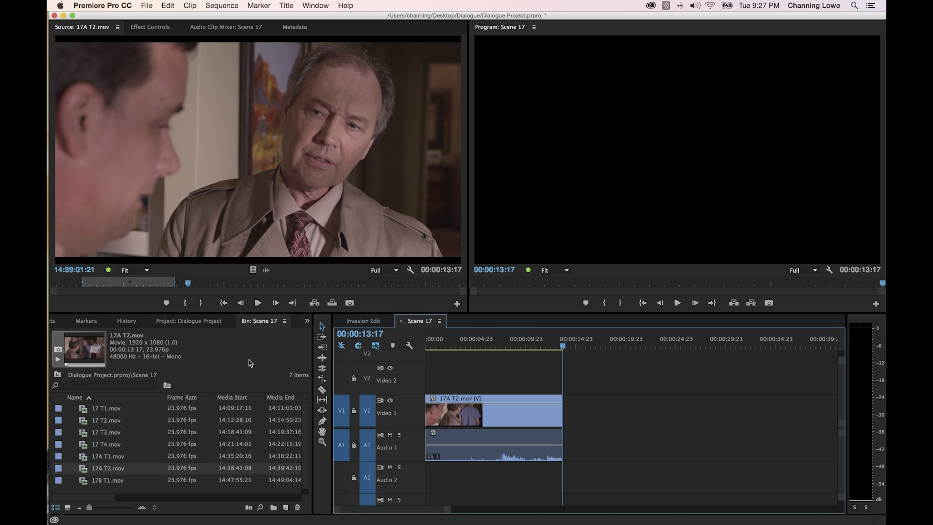
Step: Check the reply to the detective's condolences in the Scenes 2 & 17 script PDF, and return to Premiere Pro
key(super+Tab)
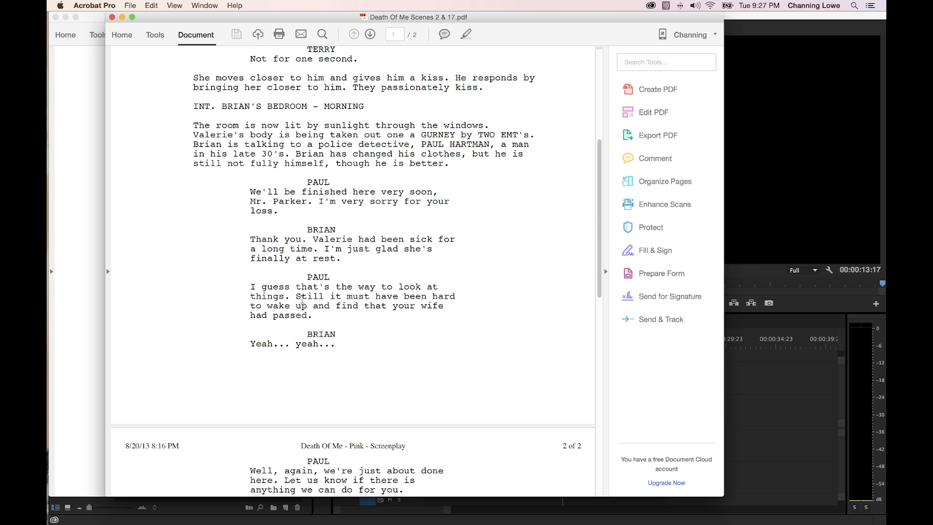
drag(267, 237, 321, 258)
click(334, 258)
key(super+Tab)
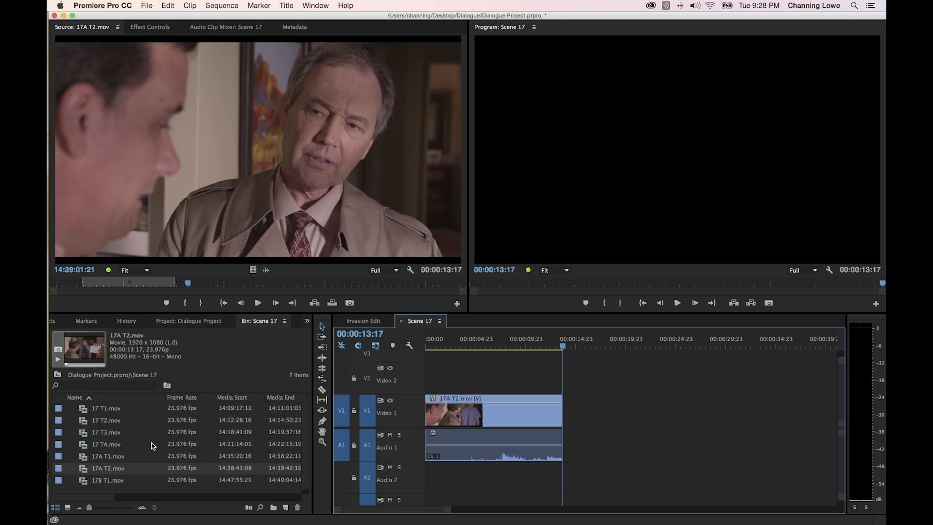
Step: Load 17B T1.mov in the Source Monitor and set its In point at 14:48:17:05
double_click(86, 481)
key(space)
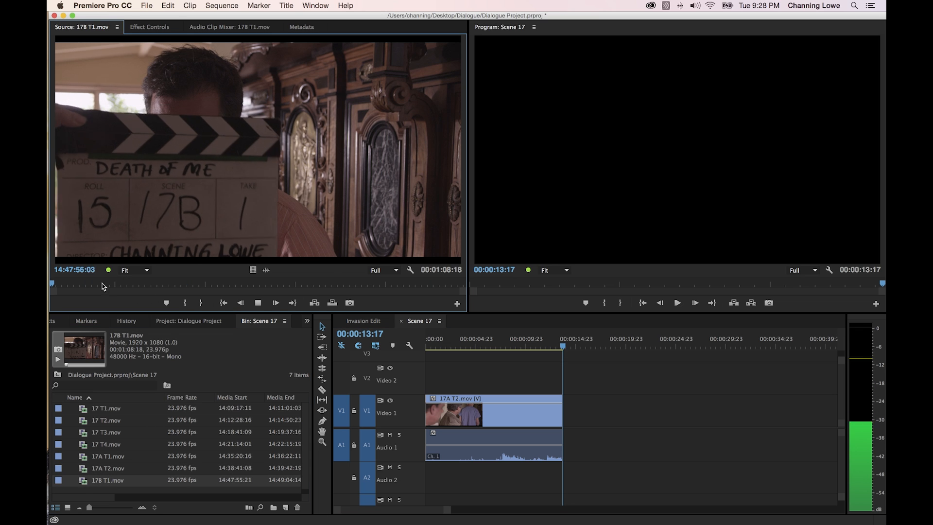
key(space)
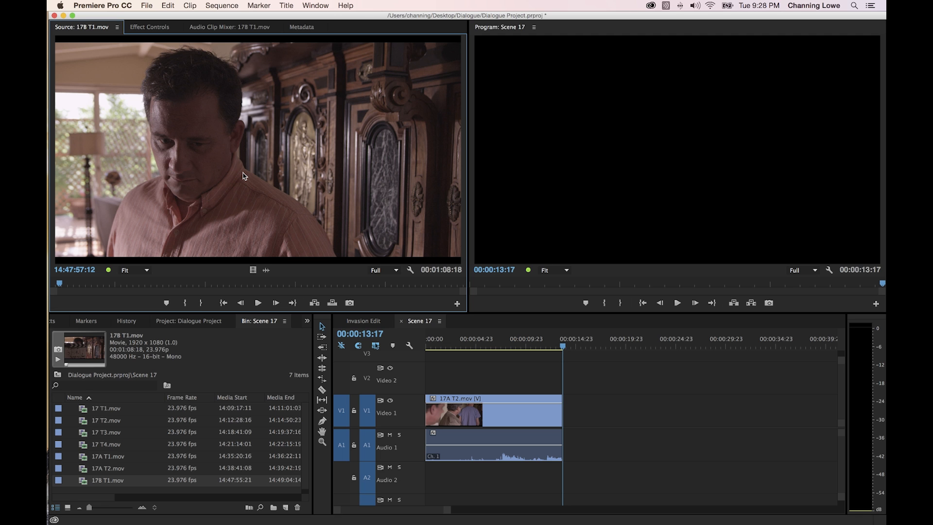
key(space)
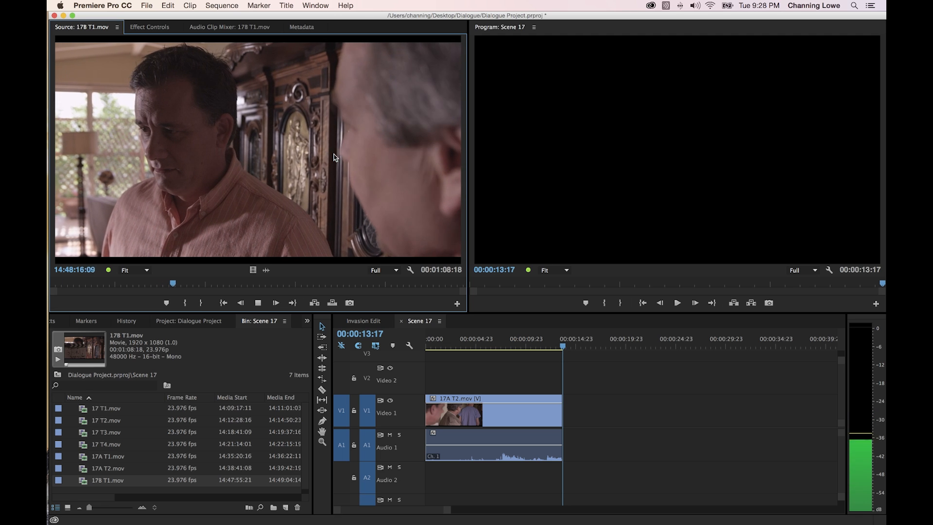
key(space)
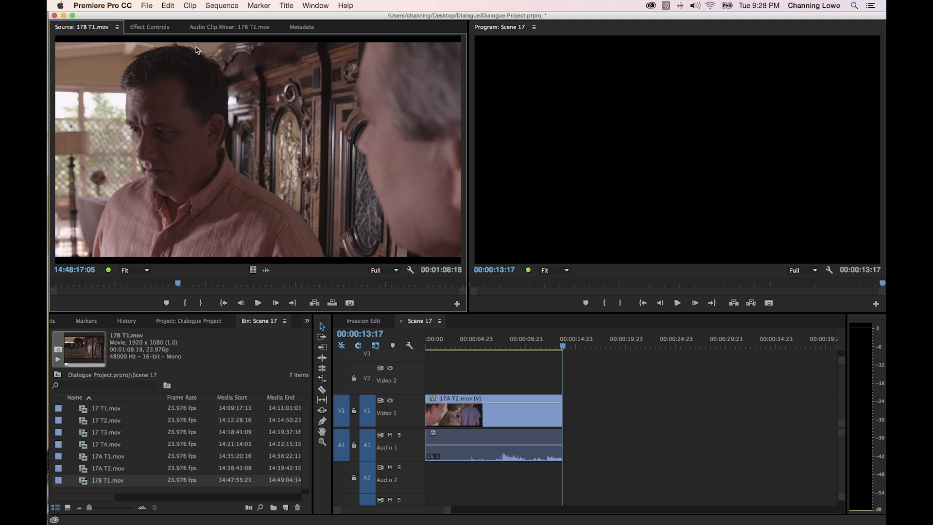
key(i)
Step: Set the Out point of 17B T1.mov at 14:48:26:02 and overwrite the marked part after the first clip in the sequence
key(space)
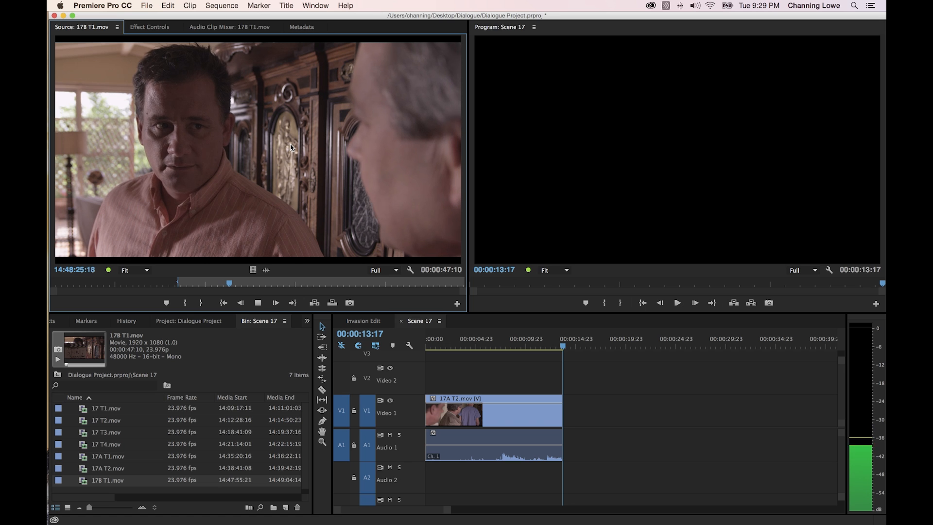
key(space)
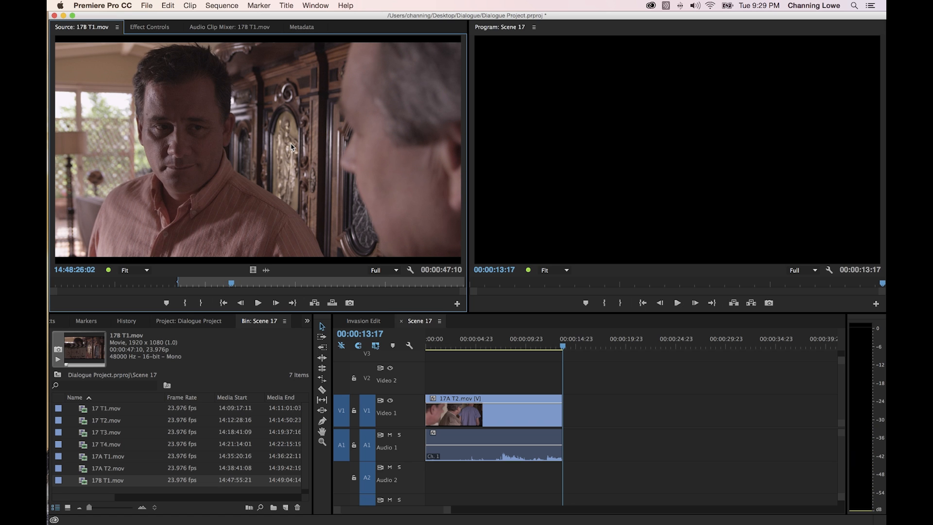
key(o)
key(space)
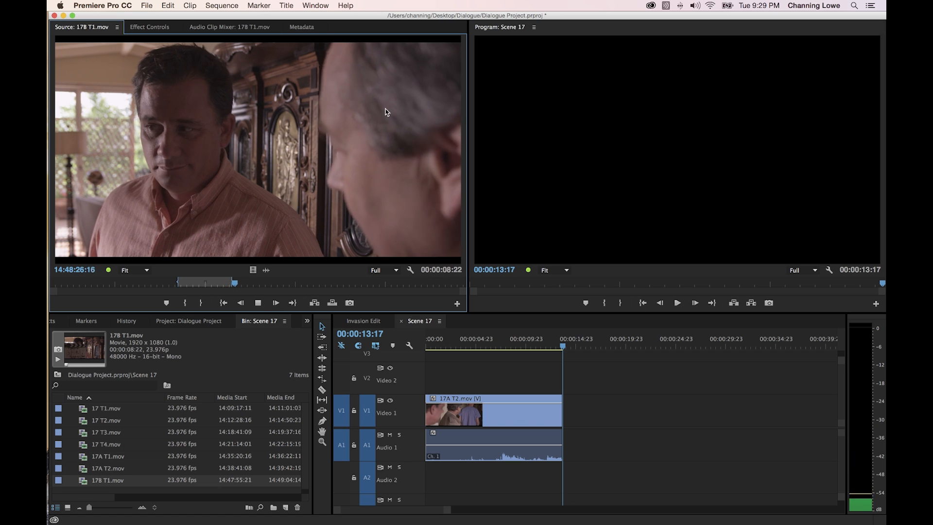
key(space)
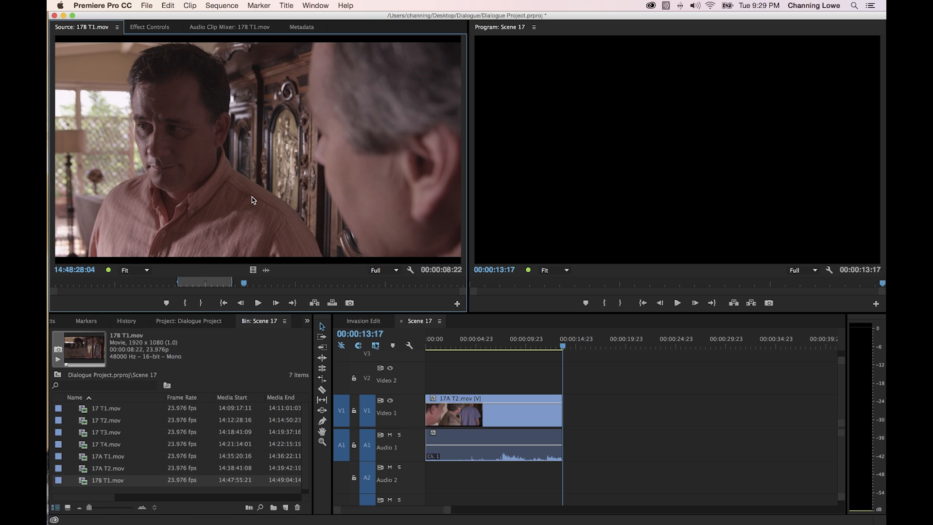
key(period)
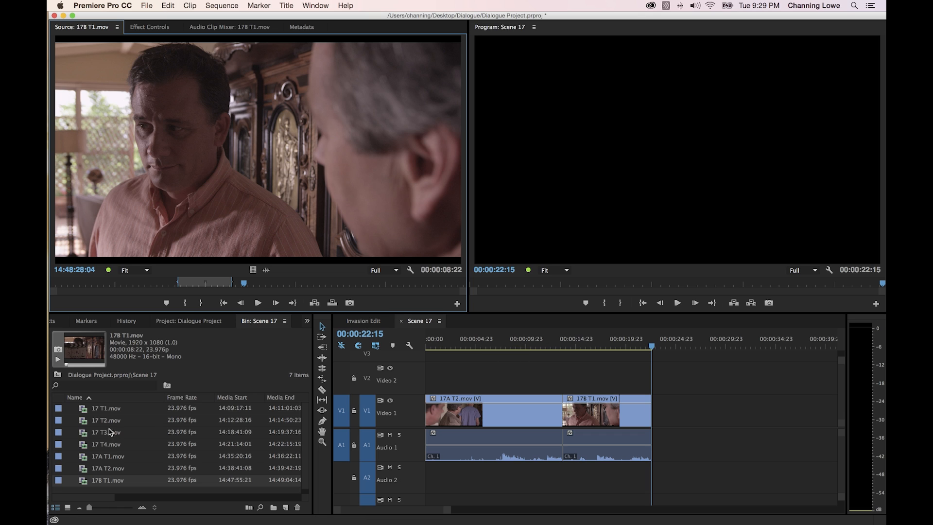
Step: Load 17A T2.mov again and set a new In point at 14:39:07:18
click(99, 445)
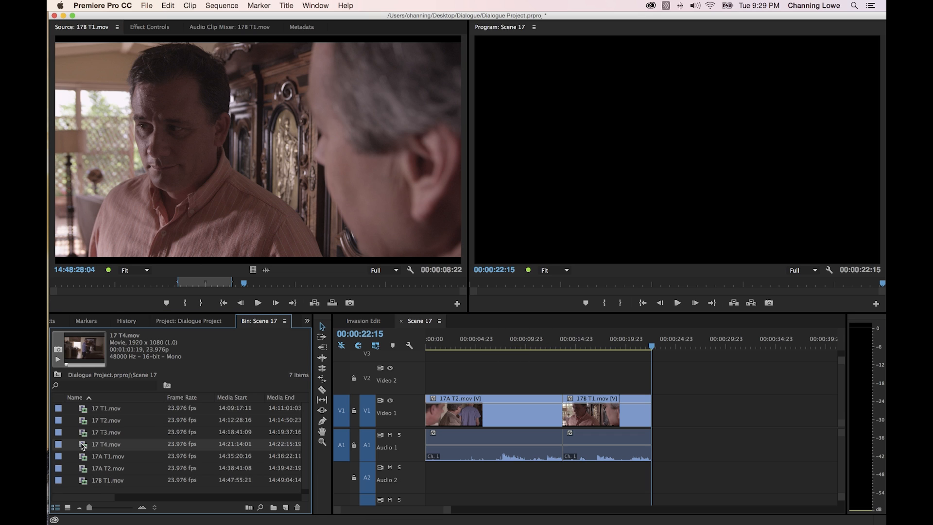
double_click(88, 468)
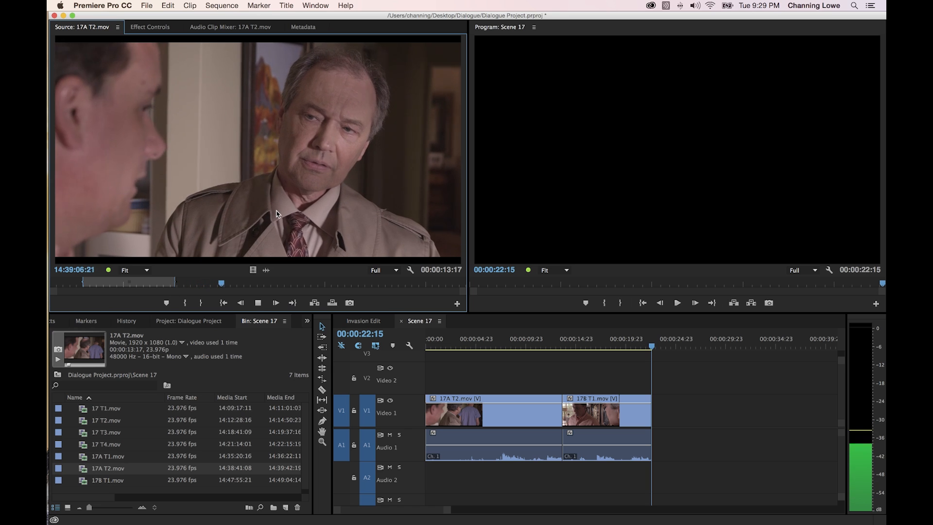
key(space)
key(i)
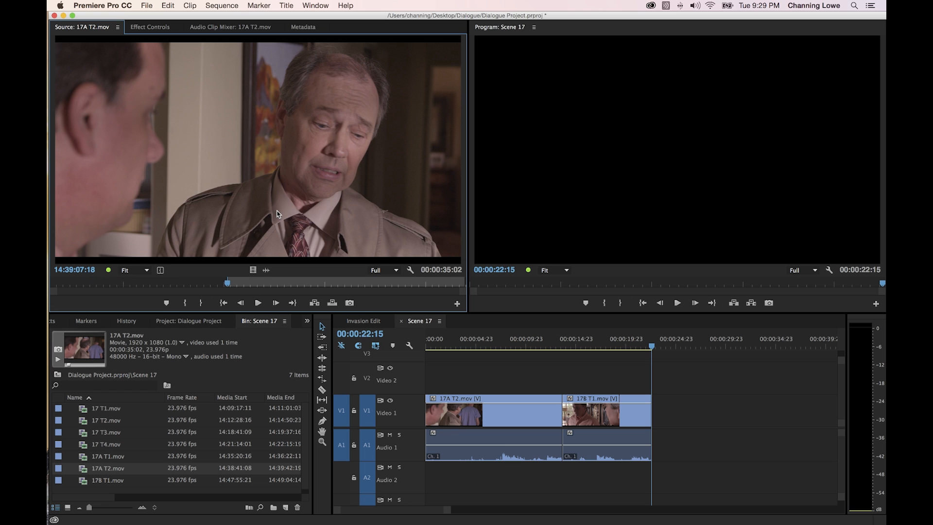
Step: Set the Out point of 17A T2.mov at 14:39:16:09 and overwrite the marked part after the 17B T1.mov clip
key(space)
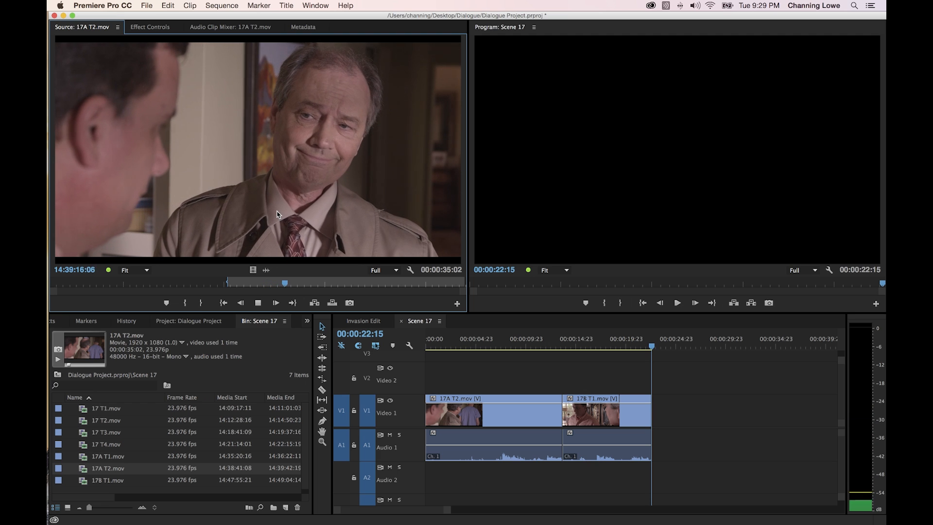
key(space)
key(o)
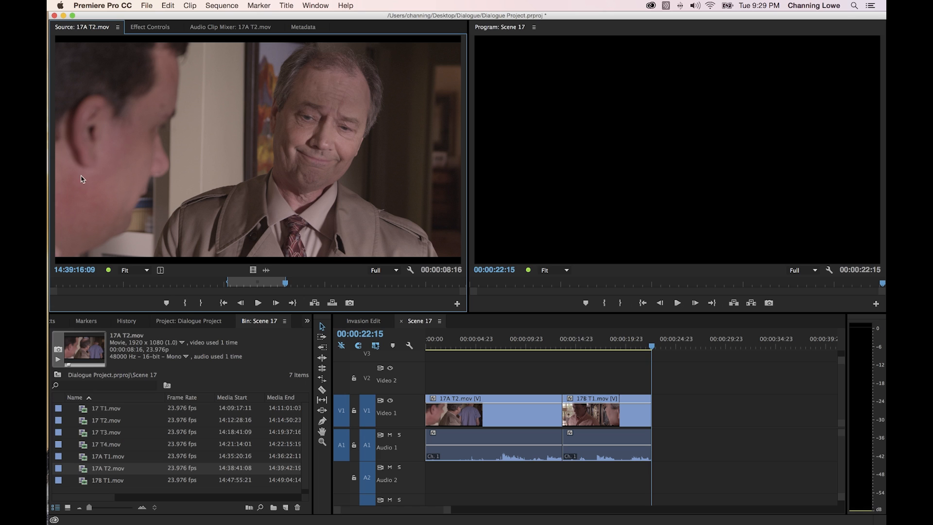
key(space)
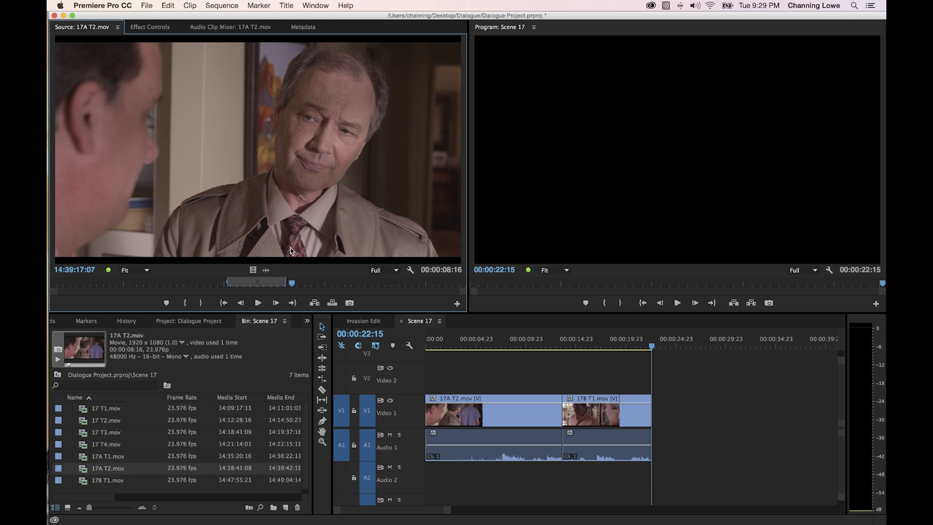
key(period)
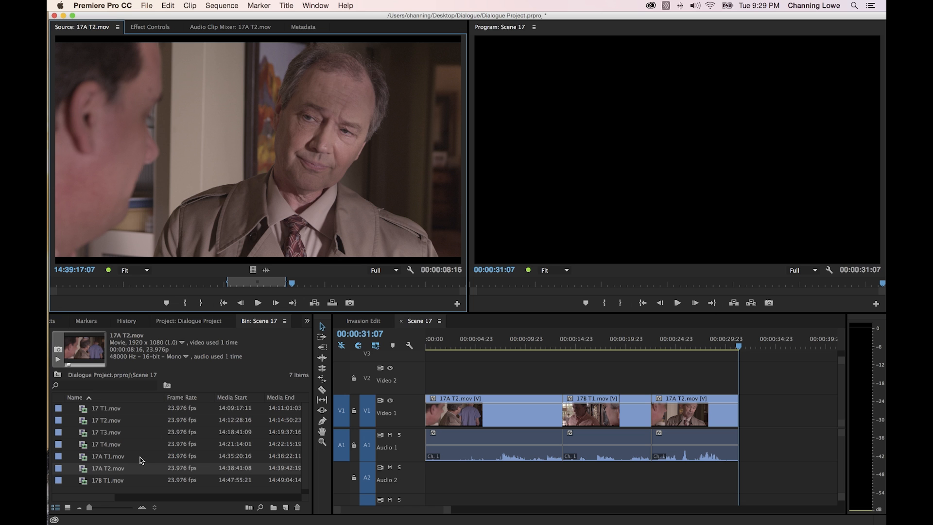
Step: Mark the short closing reply in 17B T1.mov with its Out point at 14:48:38:19 and overwrite it at the sequence's end
double_click(111, 480)
key(space)
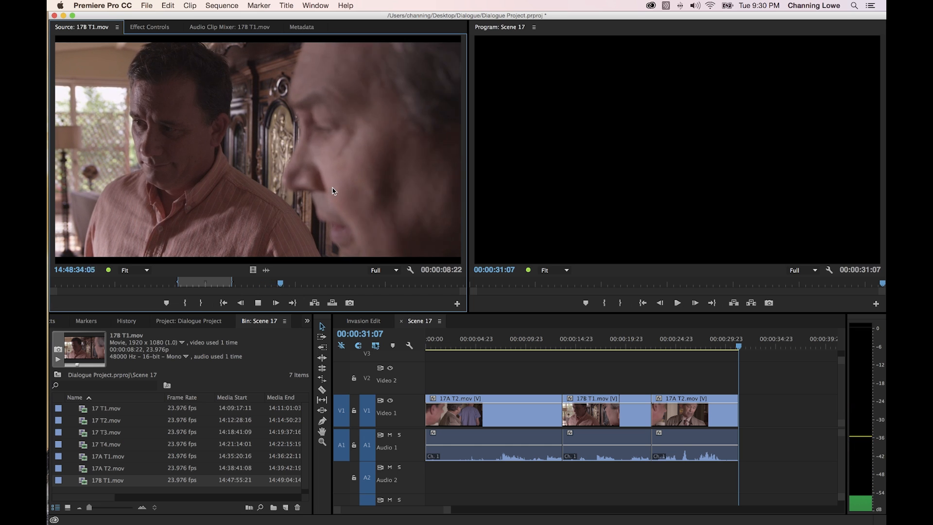
key(space)
key(i)
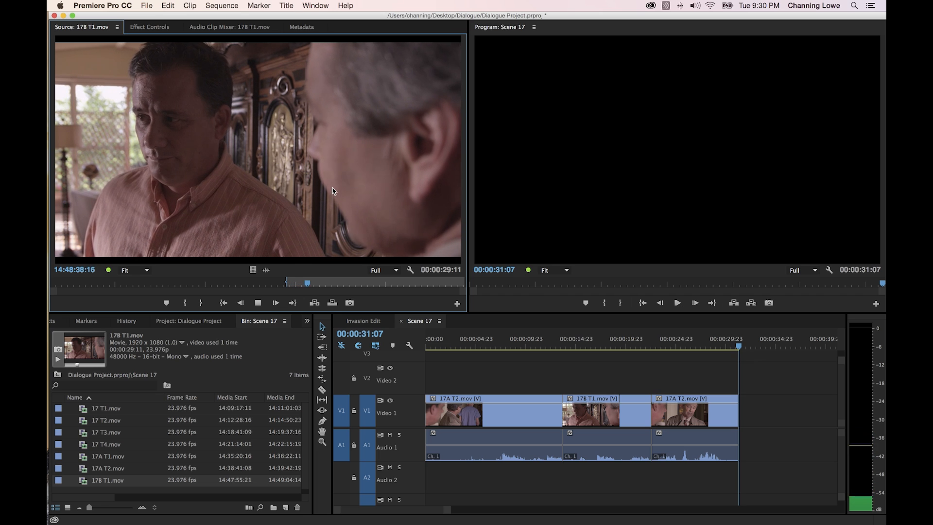
key(space)
key(o)
key(period)
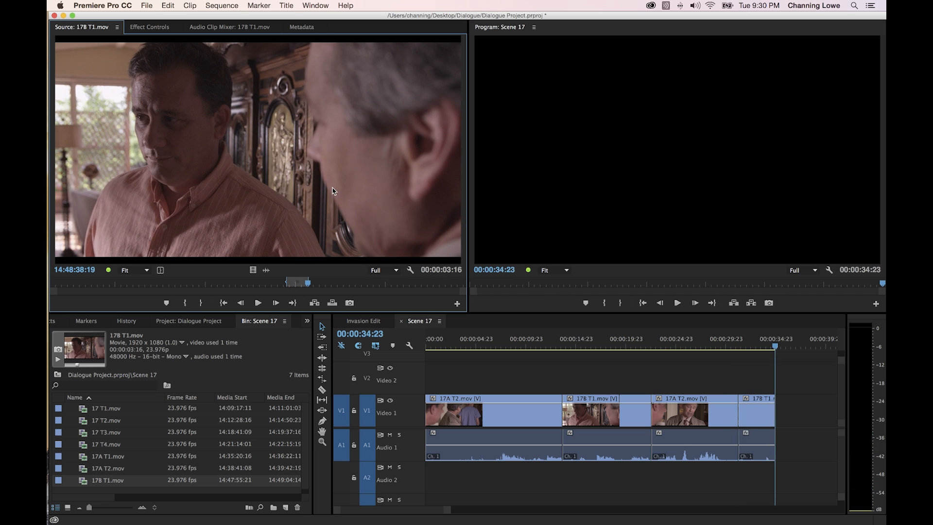
Step: Park the playhead at 00:00:05:17, select all clips in the Scene 17 sequence, and raise their audio gain
click(542, 346)
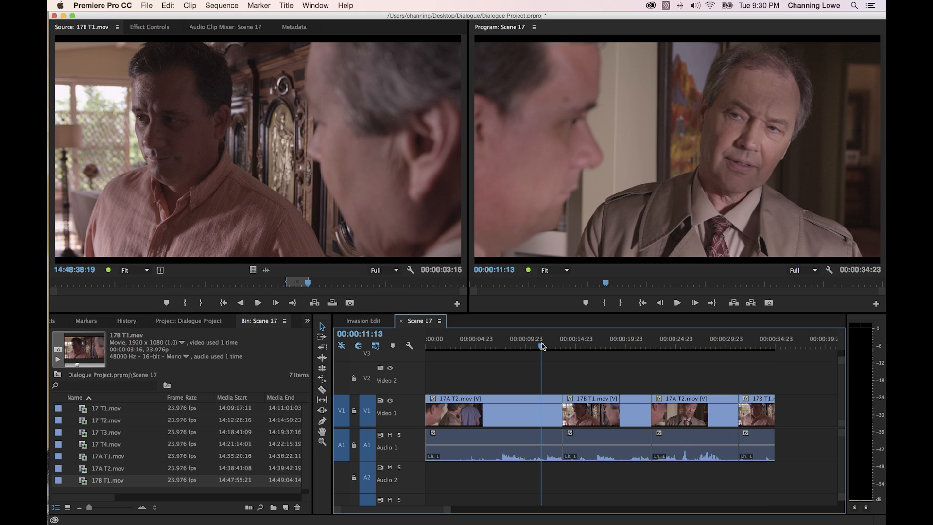
drag(543, 346, 491, 346)
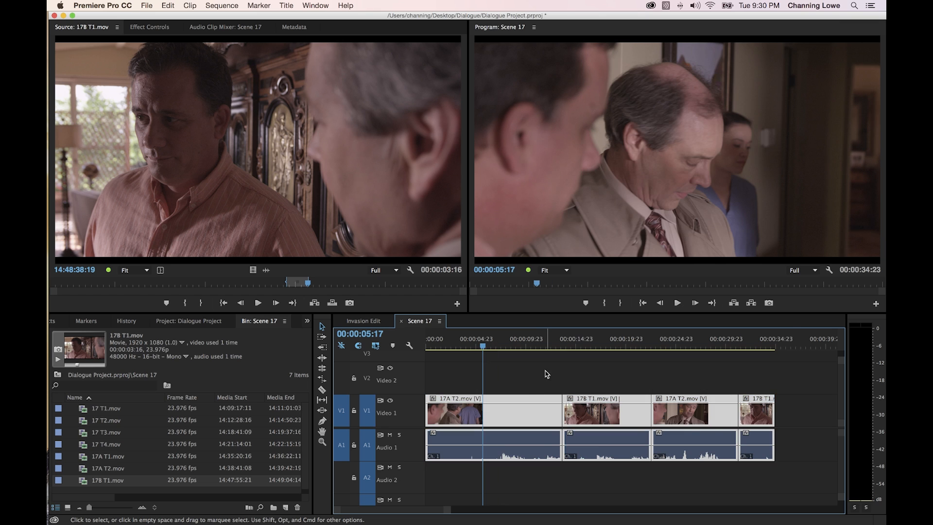
drag(540, 373, 756, 439)
right_click(758, 420)
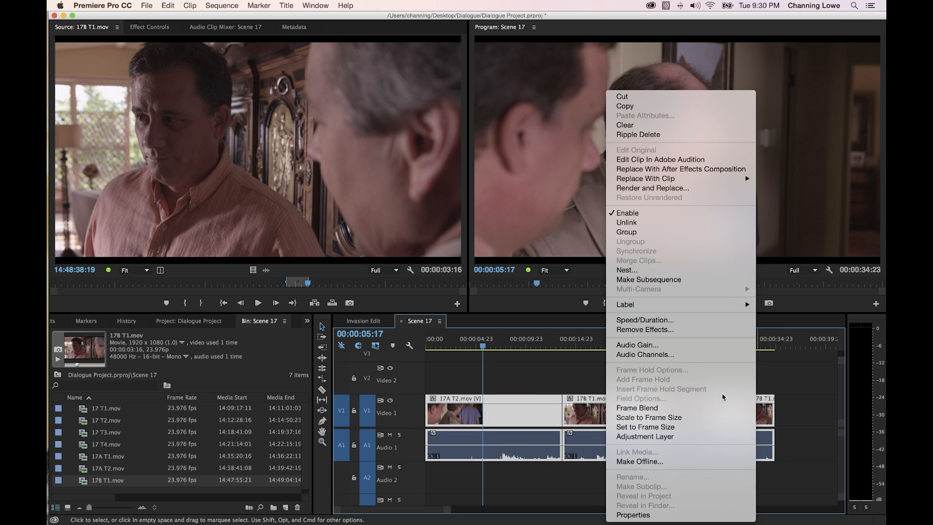
click(685, 346)
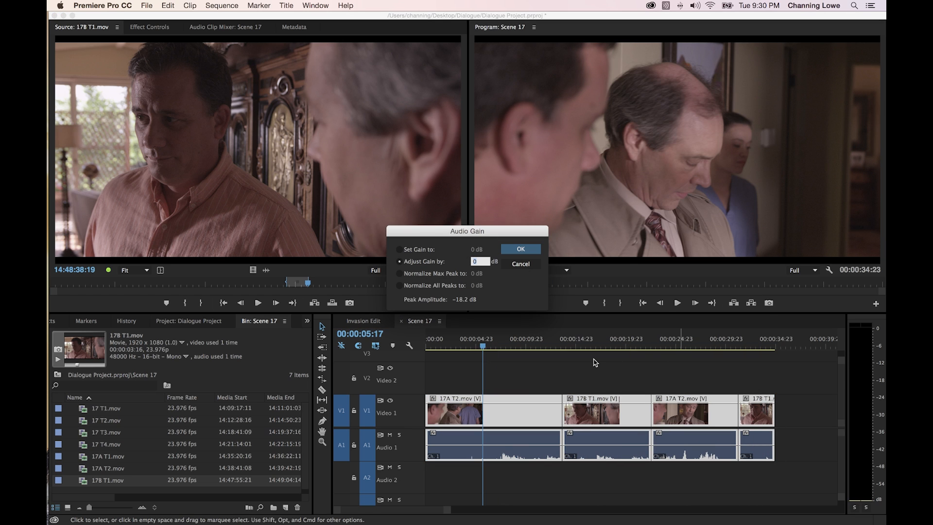
key(Return)
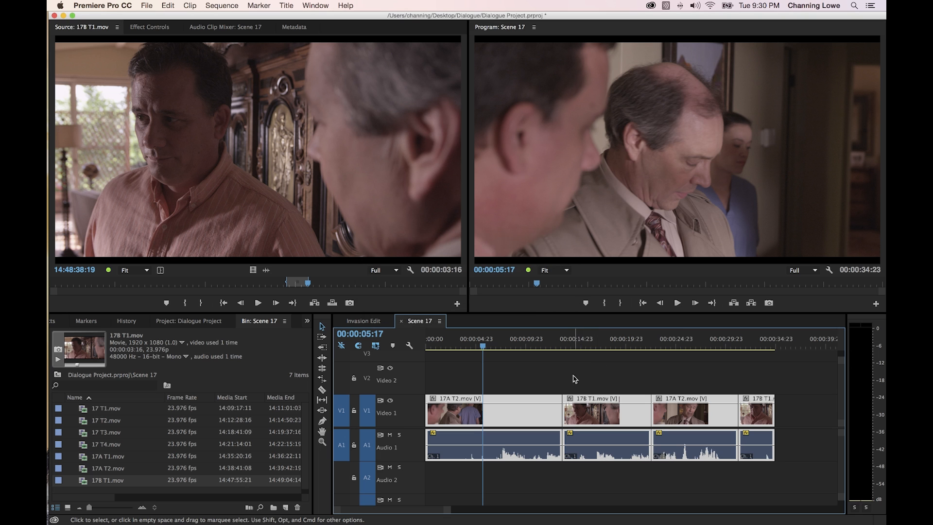
Step: Play the assembled dialogue from 00:00:05:17 and replay the cut into the last 17B T1.mov clip
key(space)
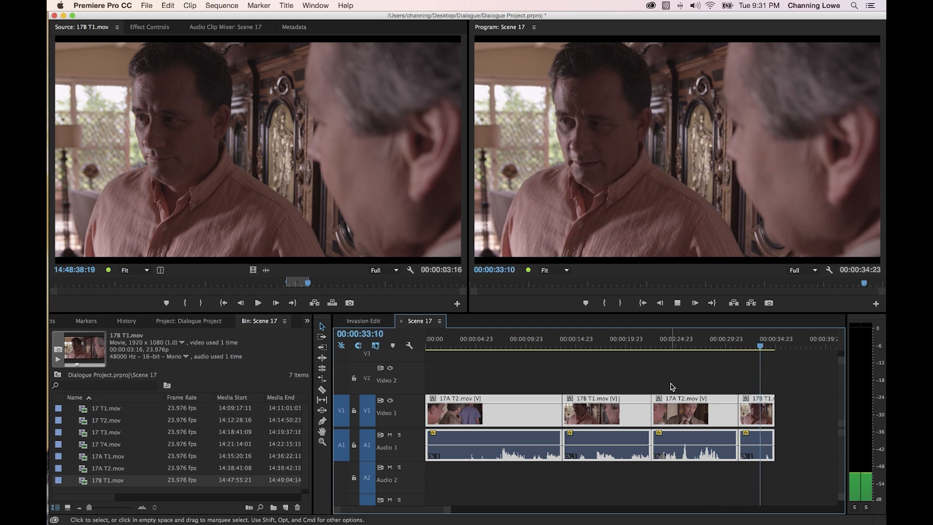
click(723, 347)
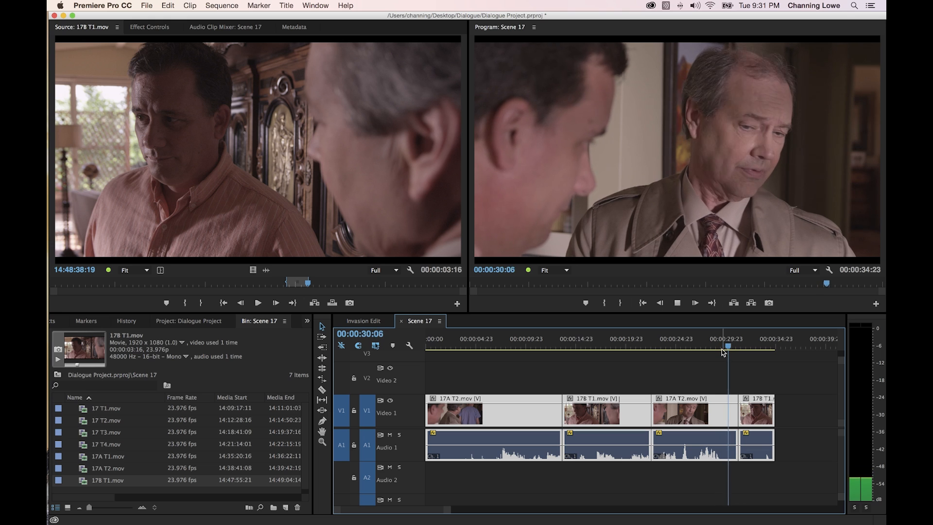
key(space)
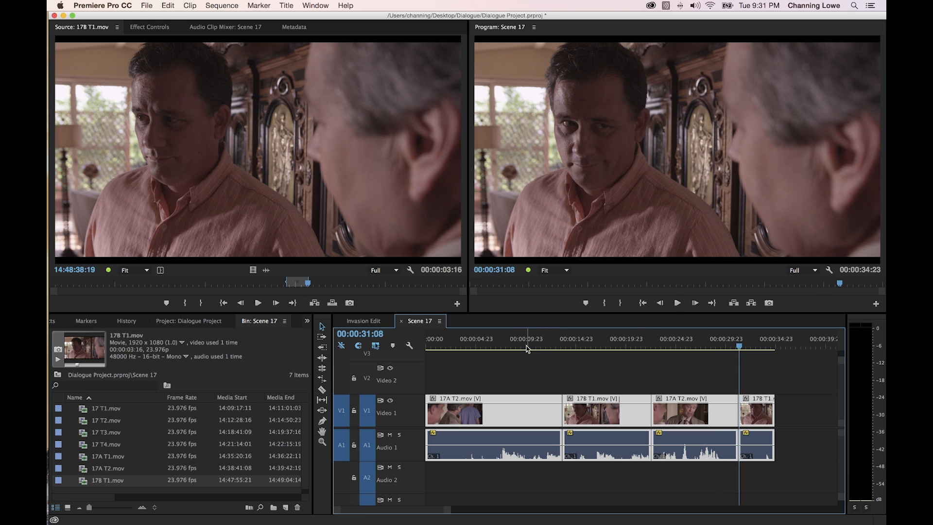
Step: Reselect all clips, toggle the Video 1 output off and back on, and park the playhead at 00:00:07:05
click(552, 376)
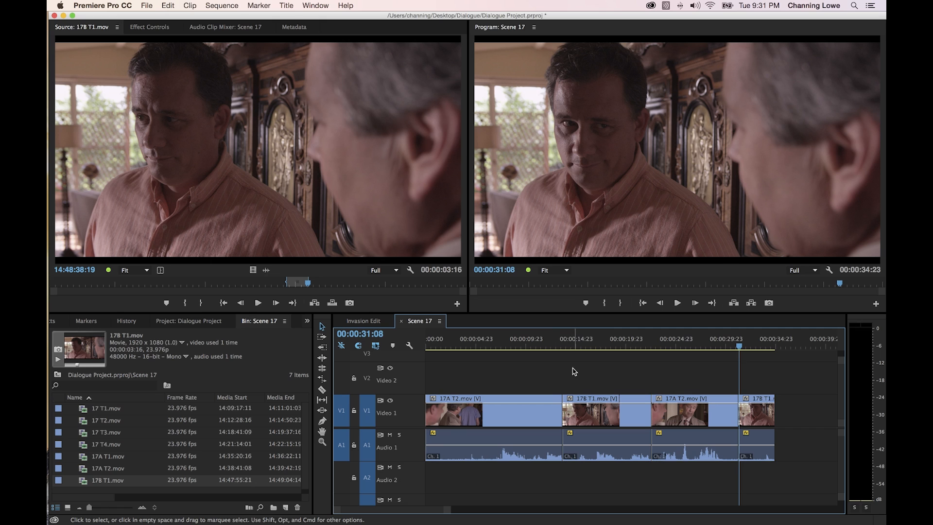
drag(706, 382, 530, 400)
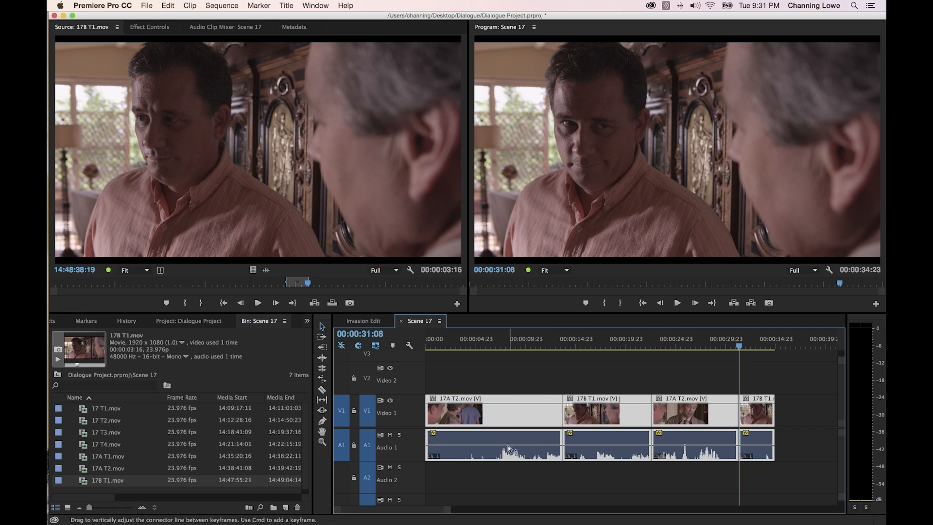
click(390, 400)
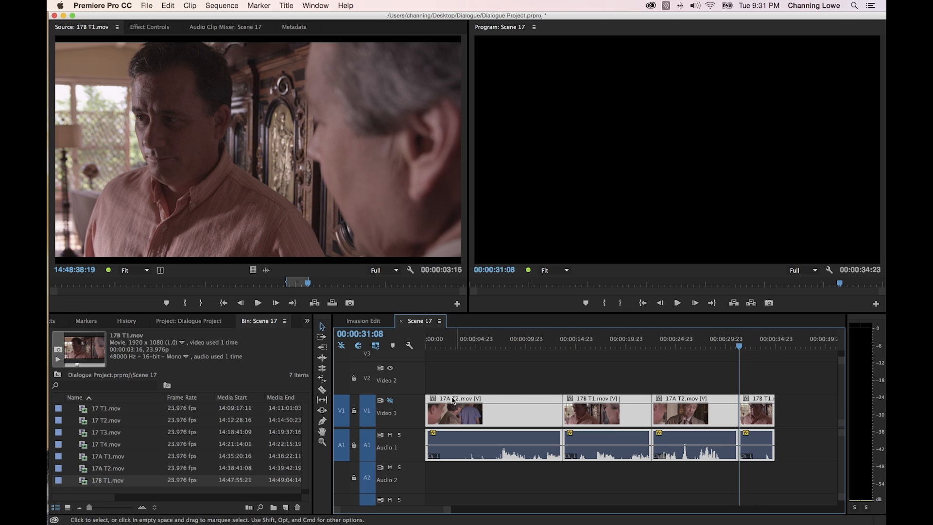
click(390, 400)
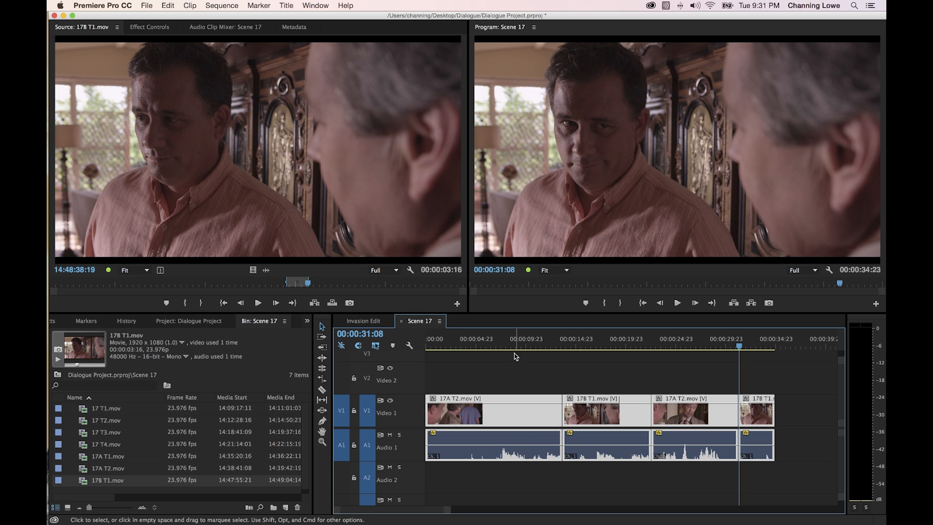
drag(514, 346, 498, 346)
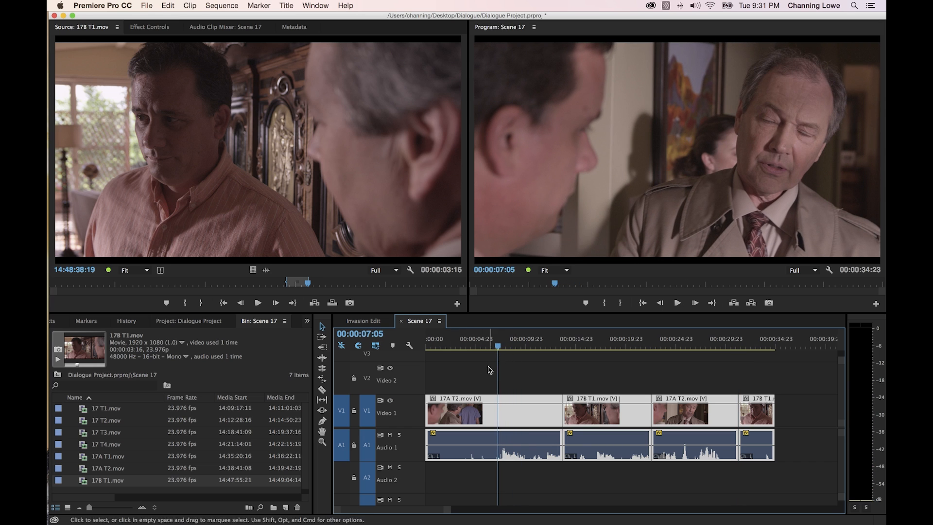
Step: Switch to the Word document and review the list of editing techniques from L-Cut to Matching
key(super+Tab)
click(521, 279)
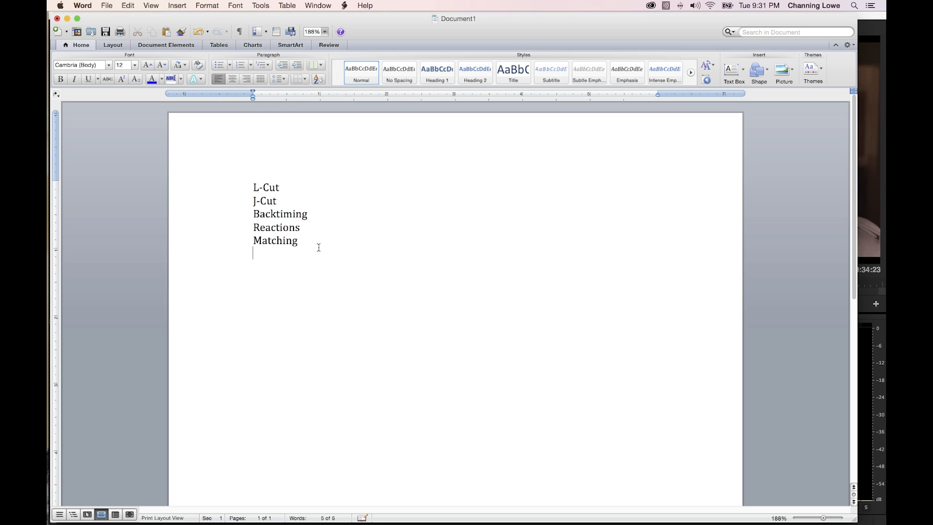
Step: Highlight Backtiming and Matching in the list of editing techniques, and clear the selection
drag(311, 216, 273, 216)
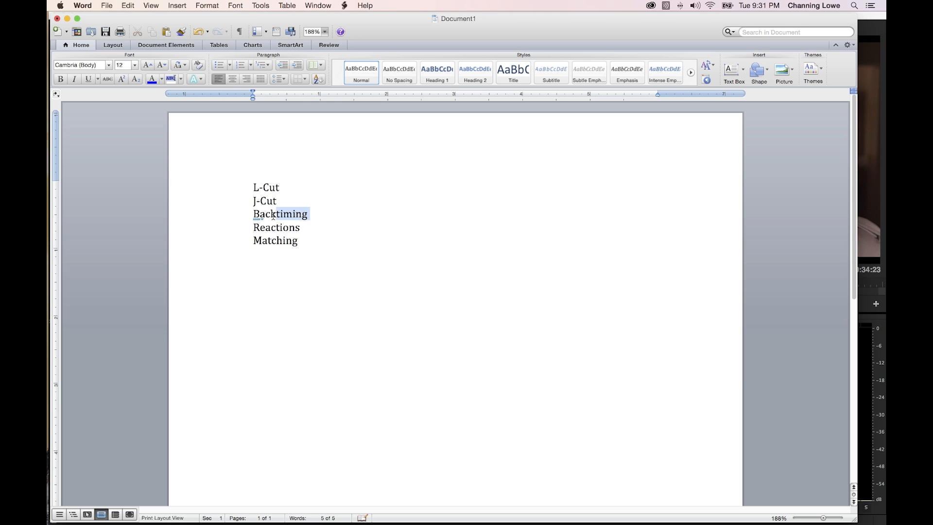
drag(304, 244, 261, 243)
click(311, 231)
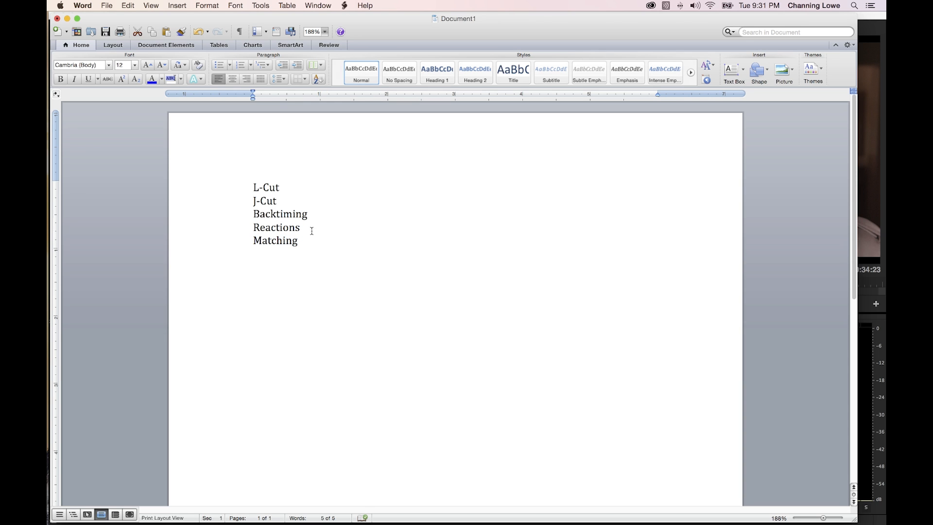
Step: Switch back to Premiere Pro and load 17 T4.mov from the Scene 17 bin as the source clip
key(super+Tab)
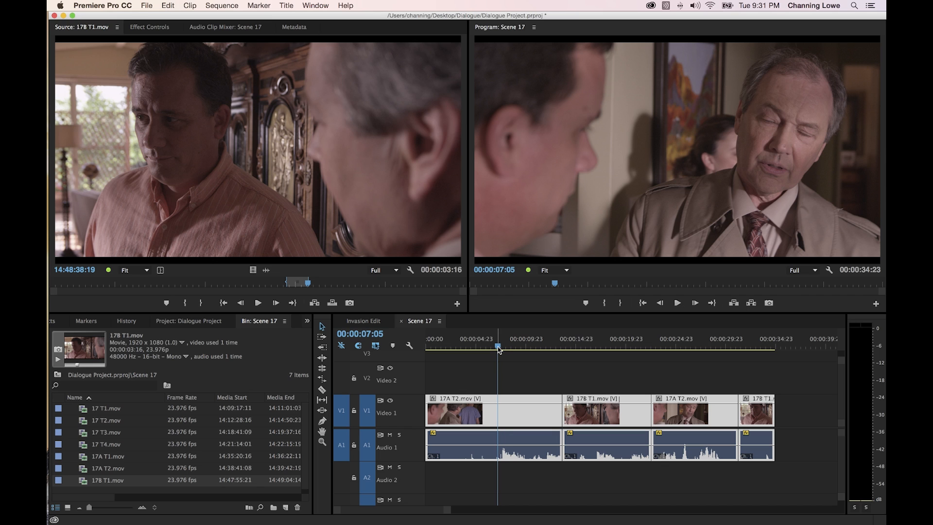
drag(498, 347, 496, 346)
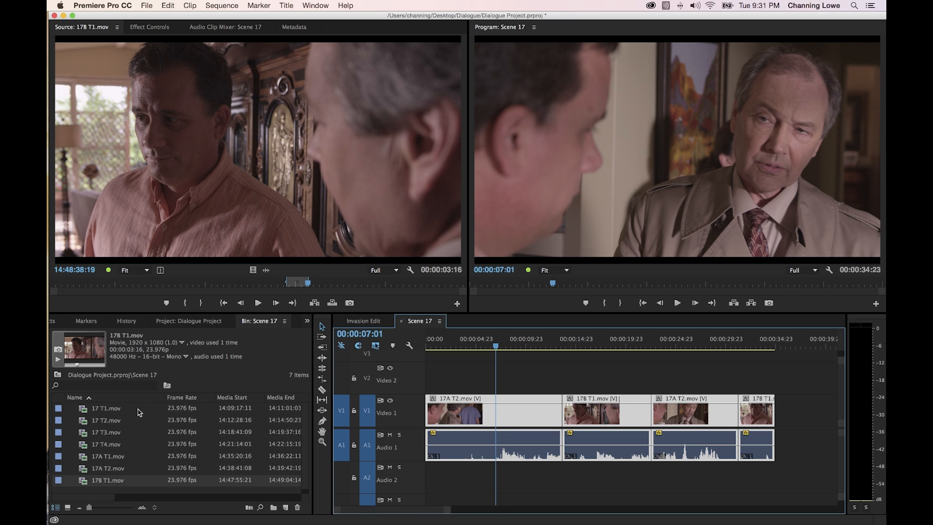
double_click(93, 445)
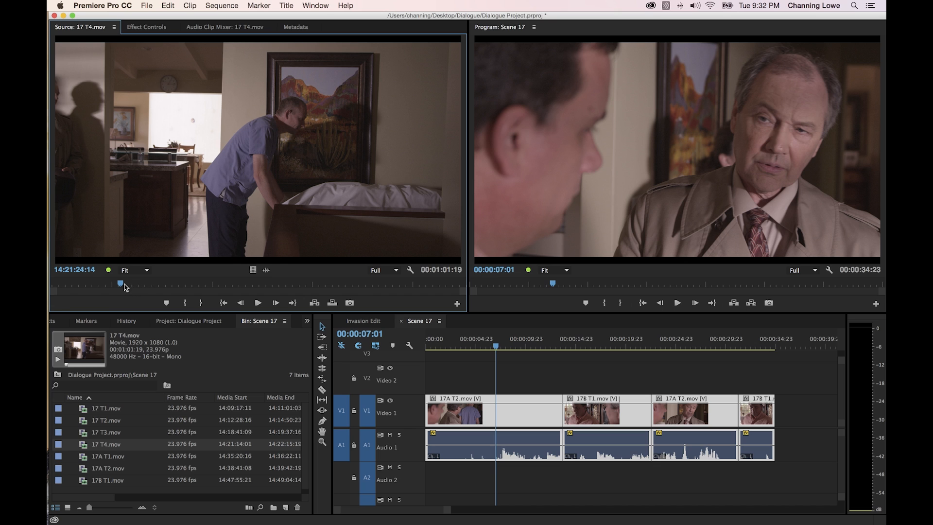
Step: Play the Scene 17 sequence from 00:00:07:00 and mark an In point at 00:00:07:16
click(496, 348)
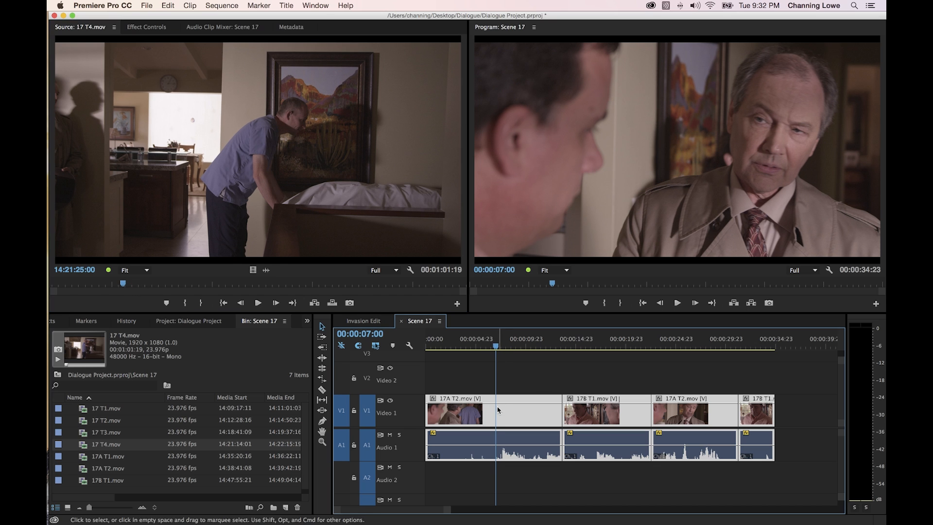
key(space)
key(space)
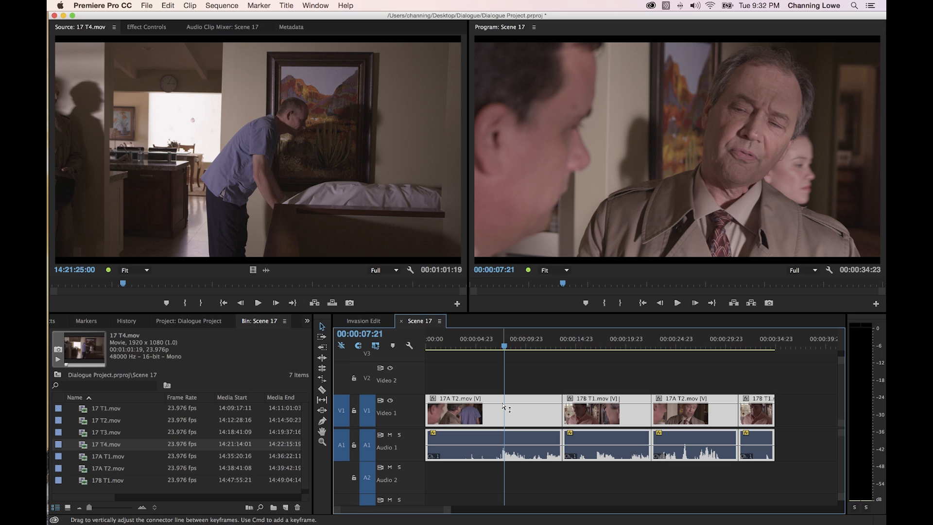
key(j)
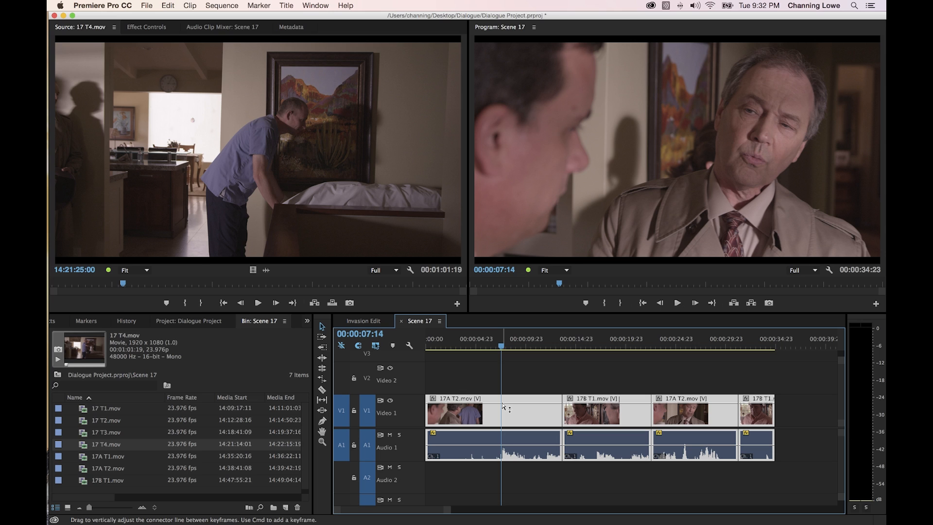
key(Right)
key(Right)
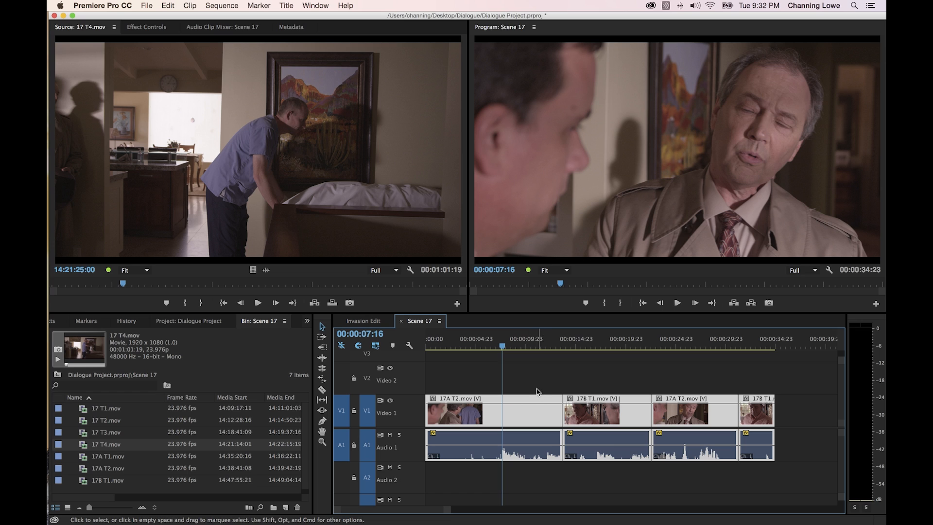
key(i)
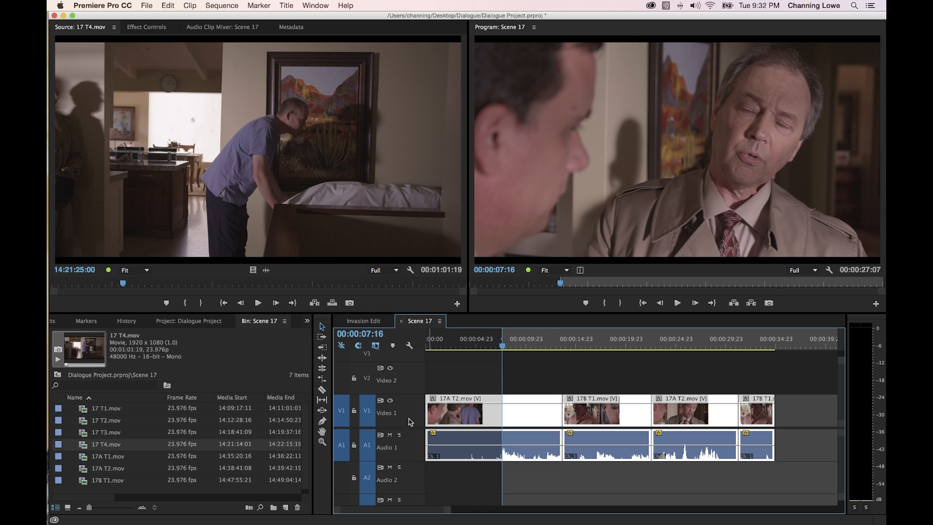
Step: Patch the source video to the Video 2 track and turn off the source audio patch on Audio 1
drag(343, 419, 345, 388)
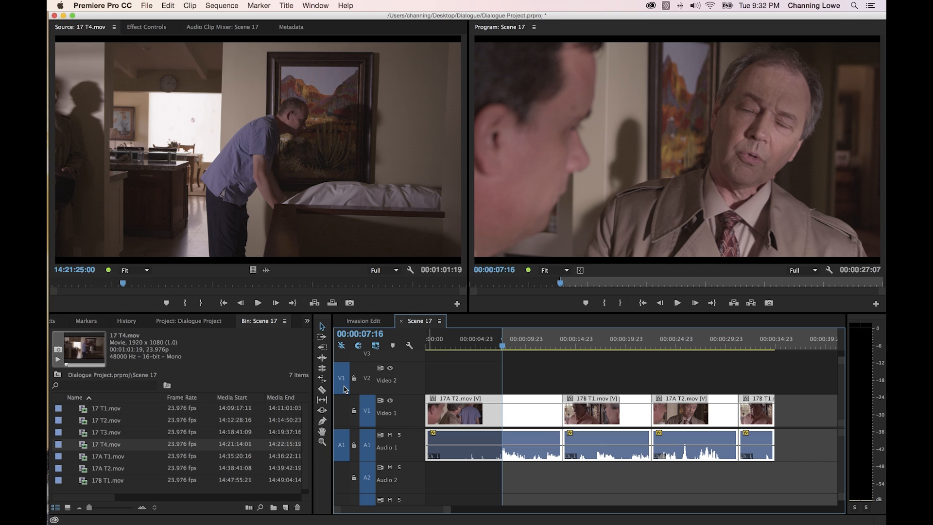
click(342, 445)
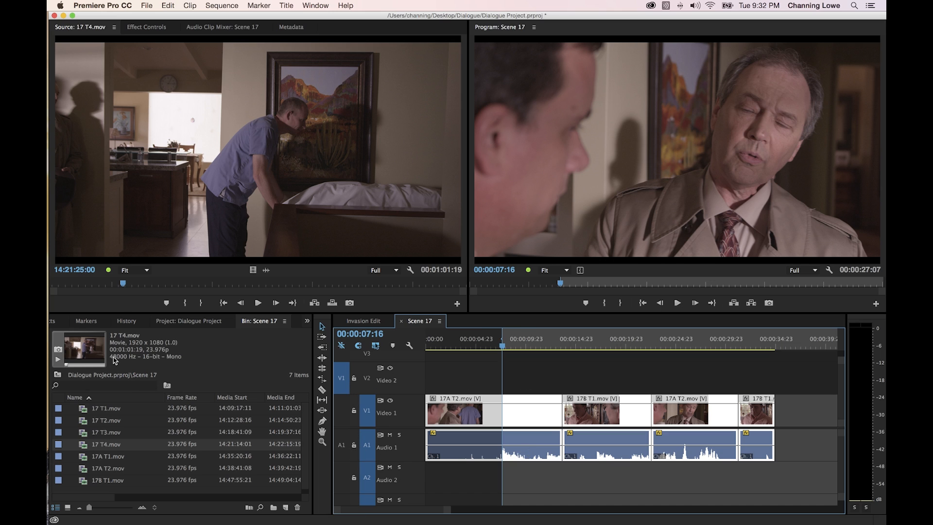
Step: Play 17 T4.mov from 14:21:25:00 and mark its In point at 14:21:32:13, as the nurse pushes the gurney
click(153, 274)
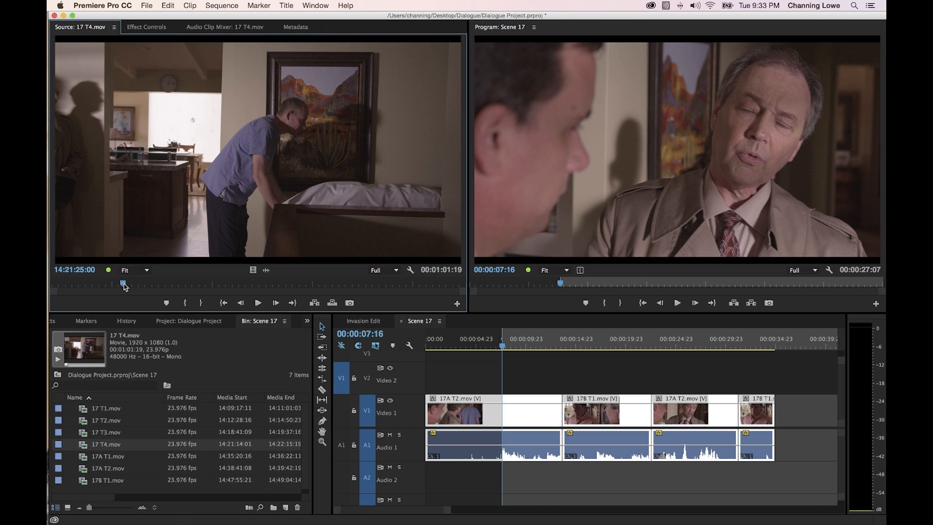
key(space)
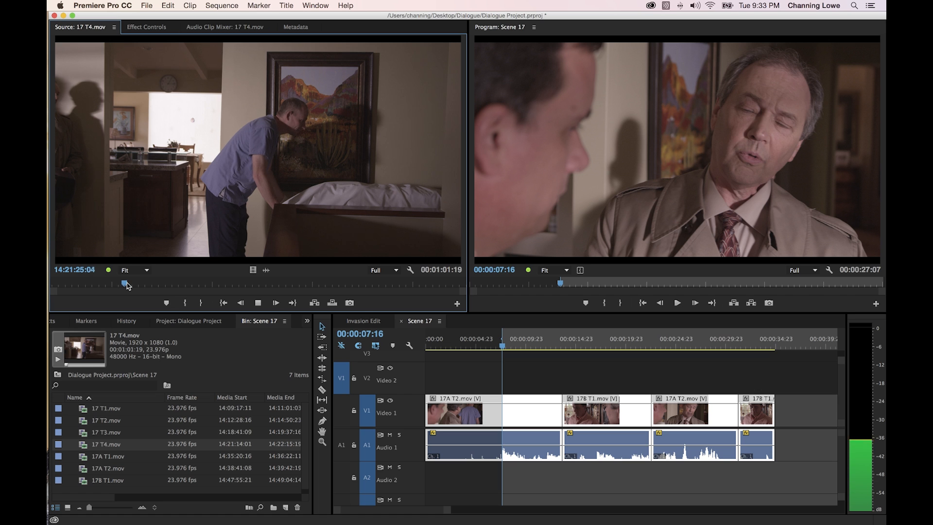
key(l)
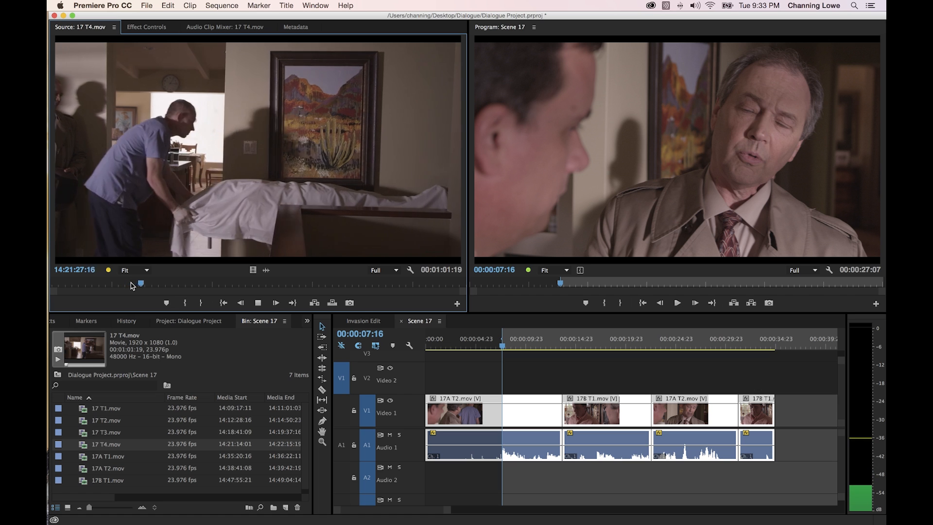
key(l)
key(k)
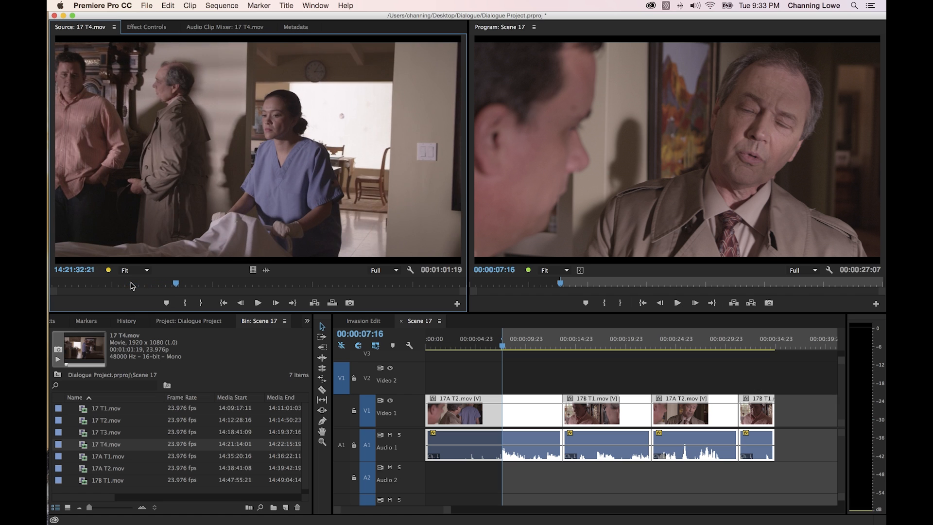
key(j)
key(k)
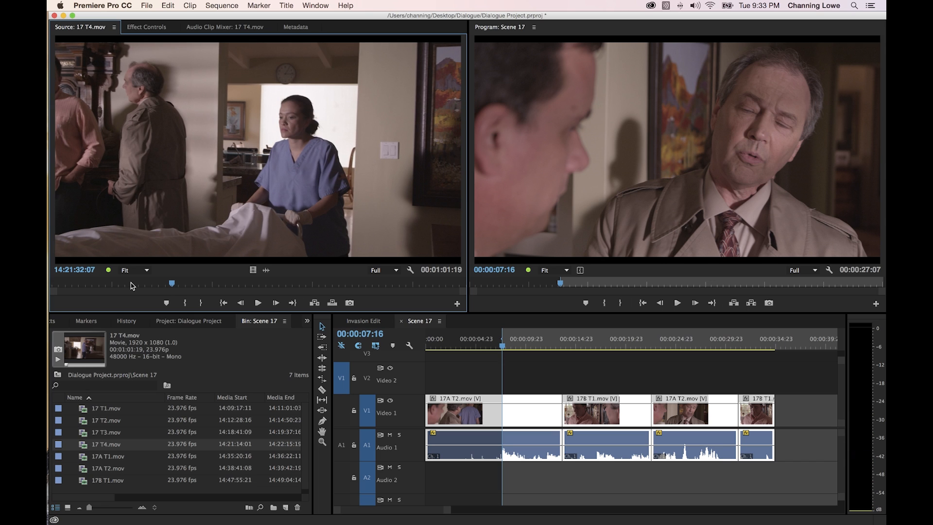
key(Right)
key(Right)
key(Right)
key(Right)
key(Right)
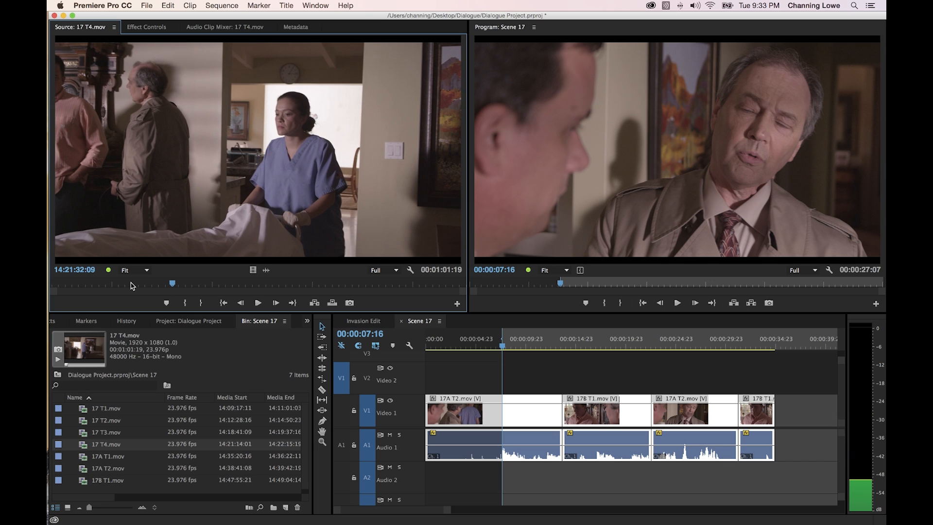
key(Right)
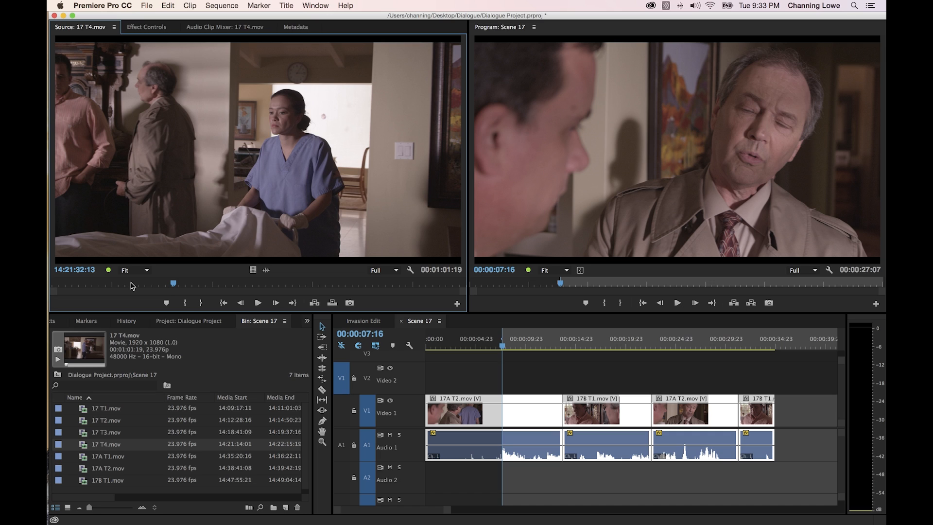
key(i)
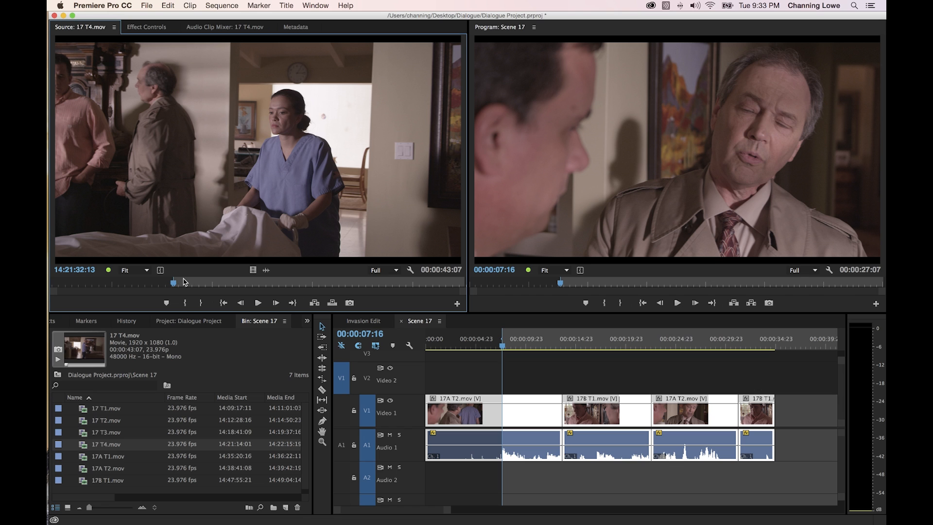
Step: Mark the Out point of 17 T4.mov at 14:21:35:00 and overwrite the shot onto Video 2 at 00:00:07:16
key(space)
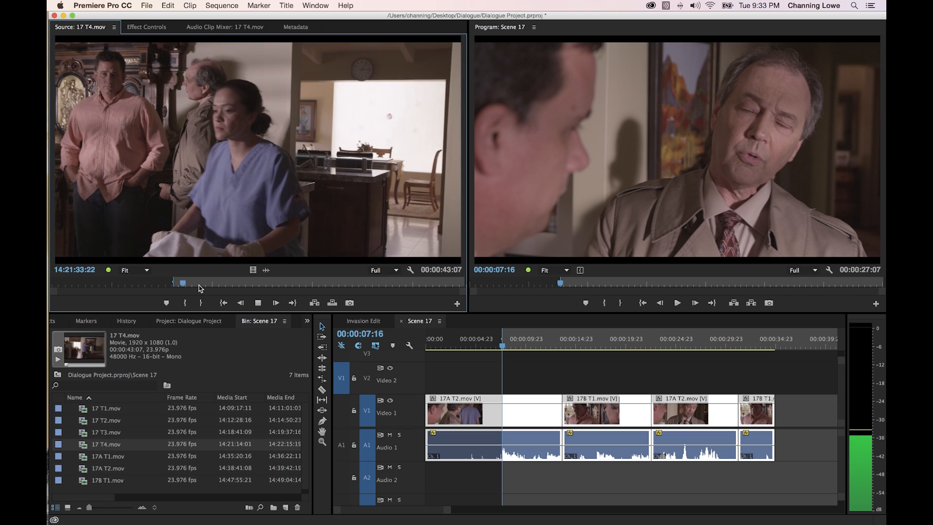
key(space)
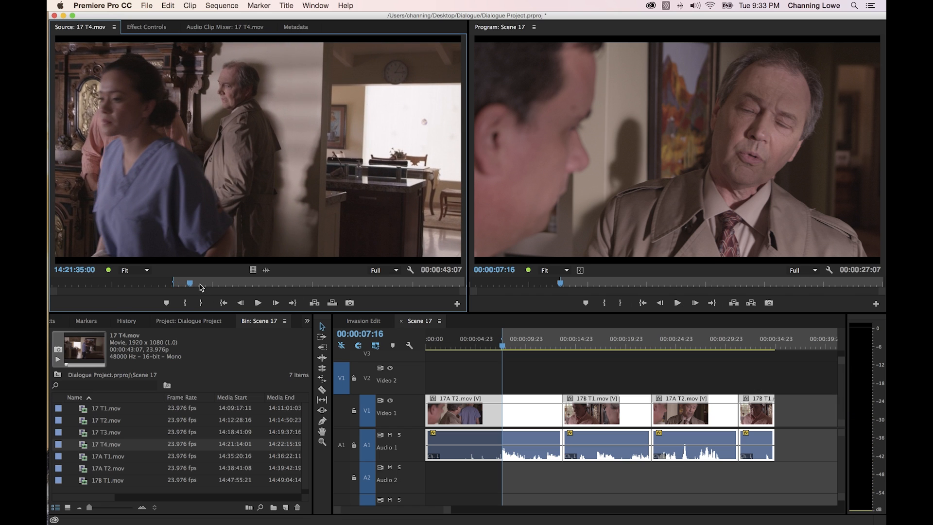
key(o)
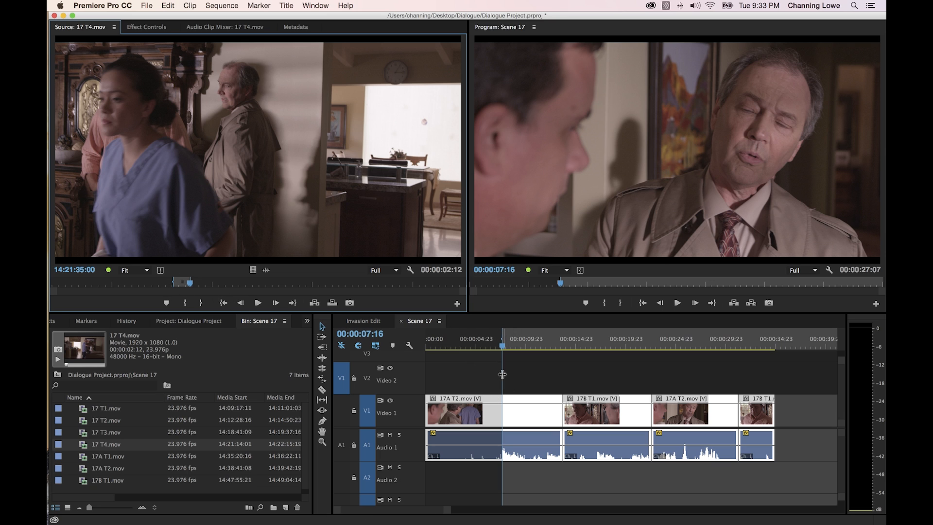
drag(500, 392, 515, 382)
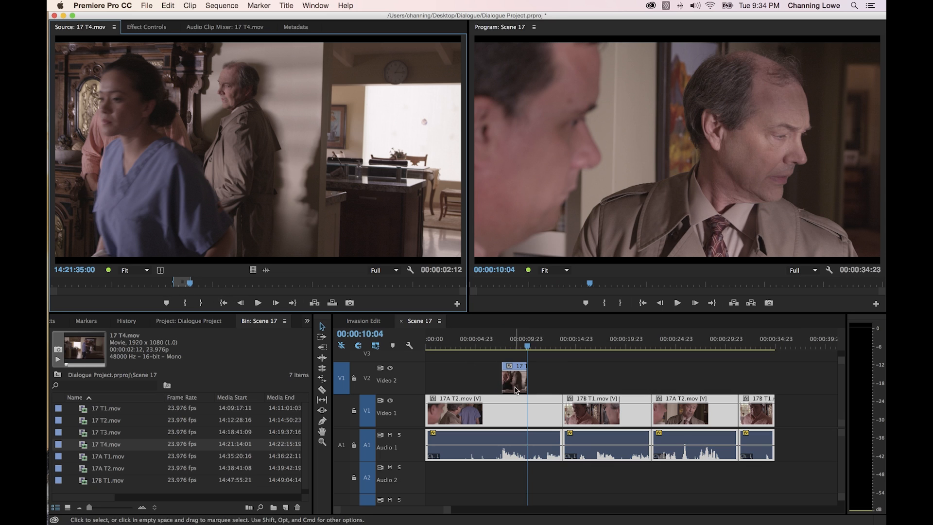
Step: Extend the head of the 17 T4.mov clip on Video 2 to the sequence start, and play the sequence through to 00:00:09:19
drag(512, 346, 503, 346)
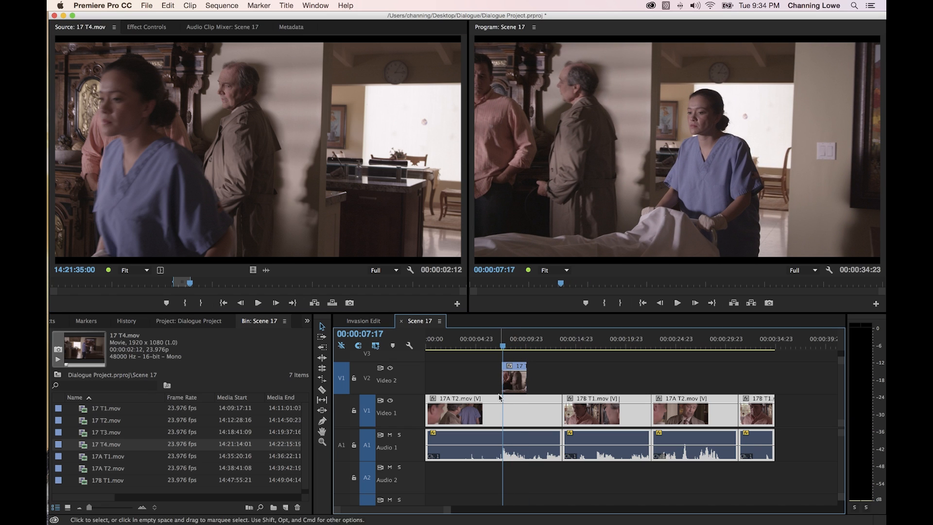
drag(499, 380, 426, 377)
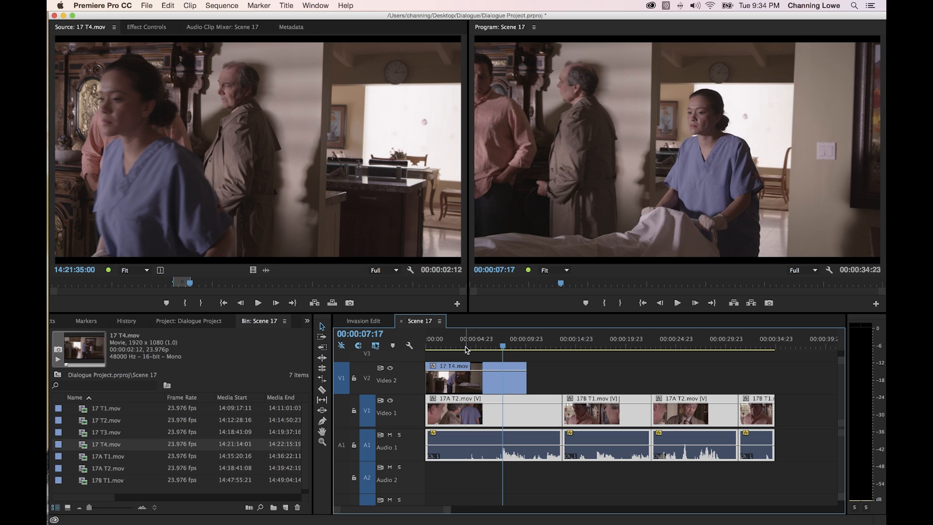
key(Home)
key(space)
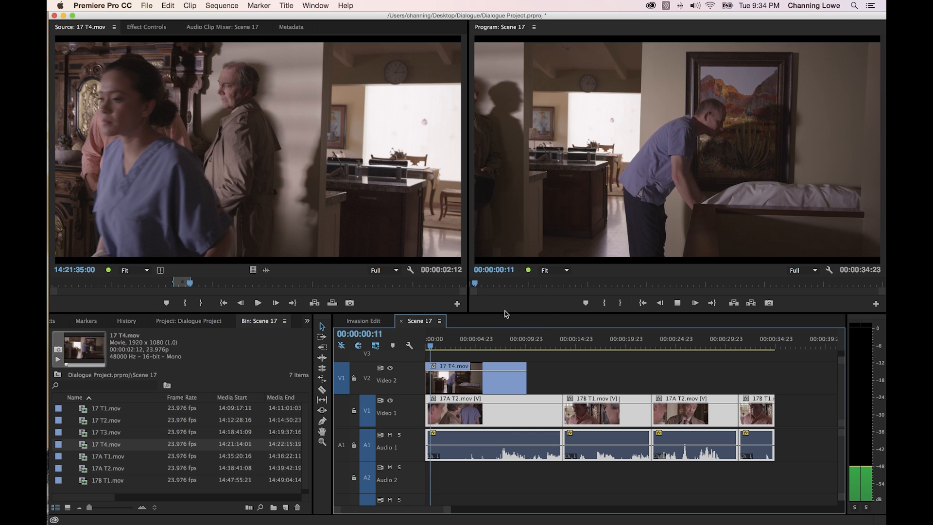
key(space)
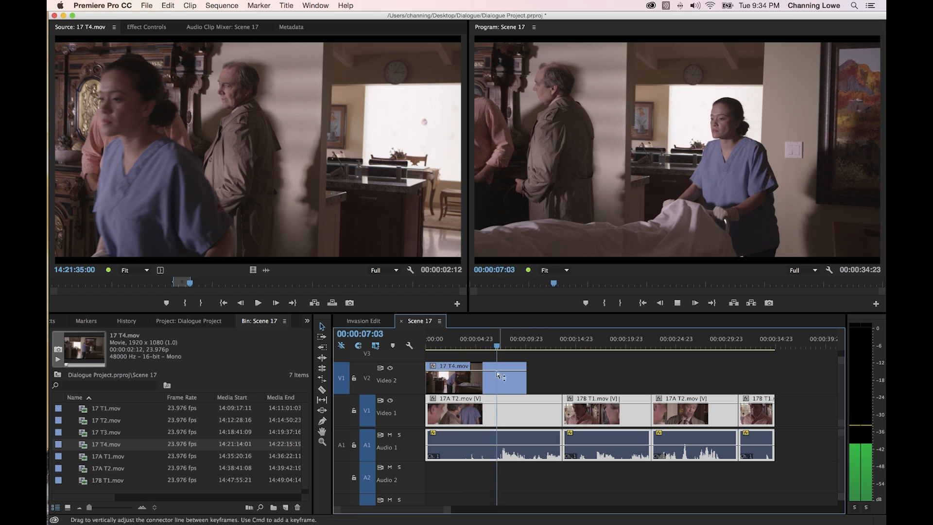
key(space)
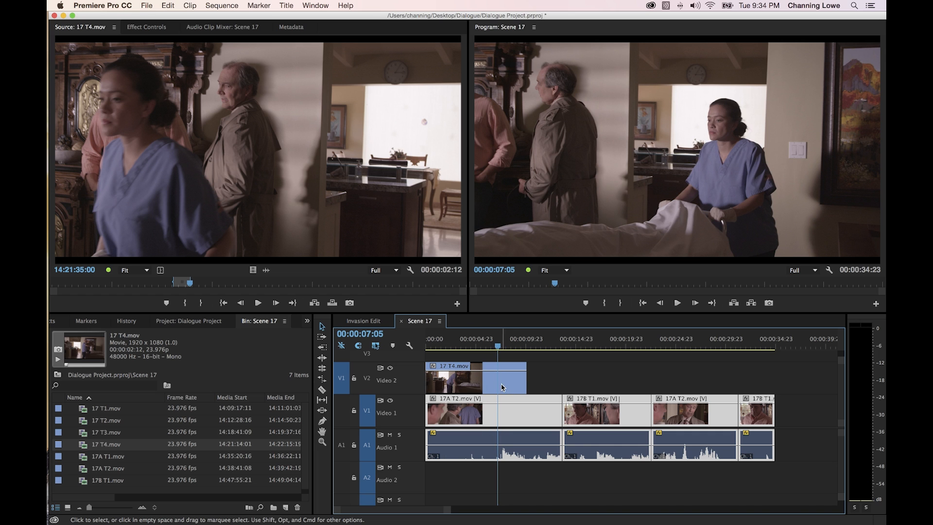
key(space)
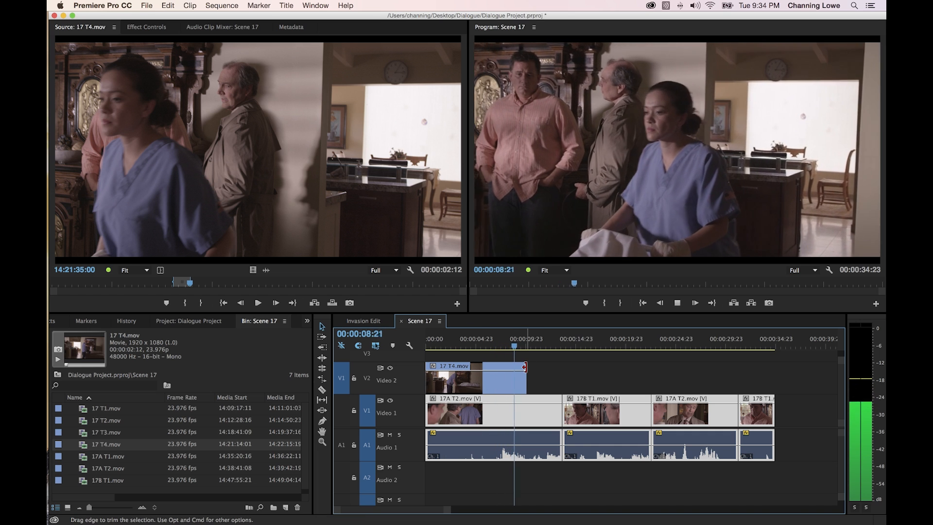
key(space)
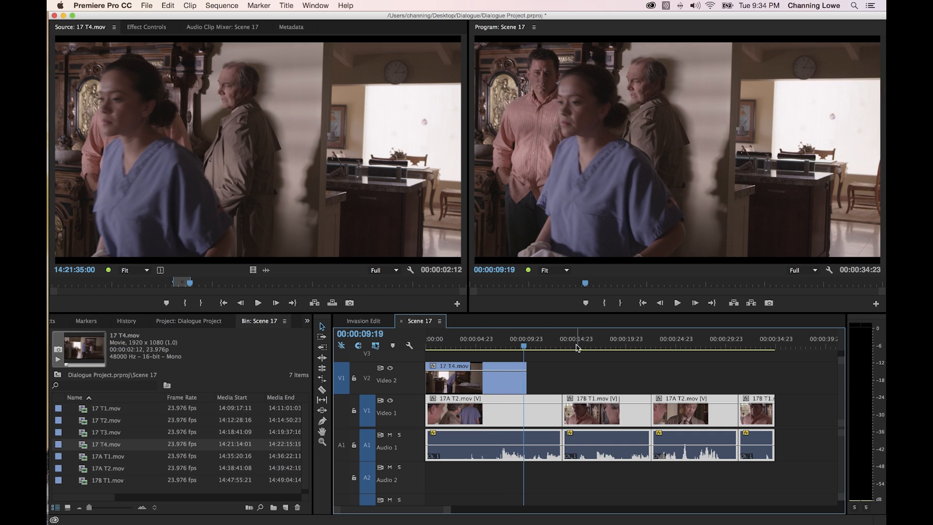
Step: Trim the end of the 17 T4.mov clip on Video 2 to 00:00:06:23 and play the cut from 00:00:00:08
drag(523, 346, 496, 346)
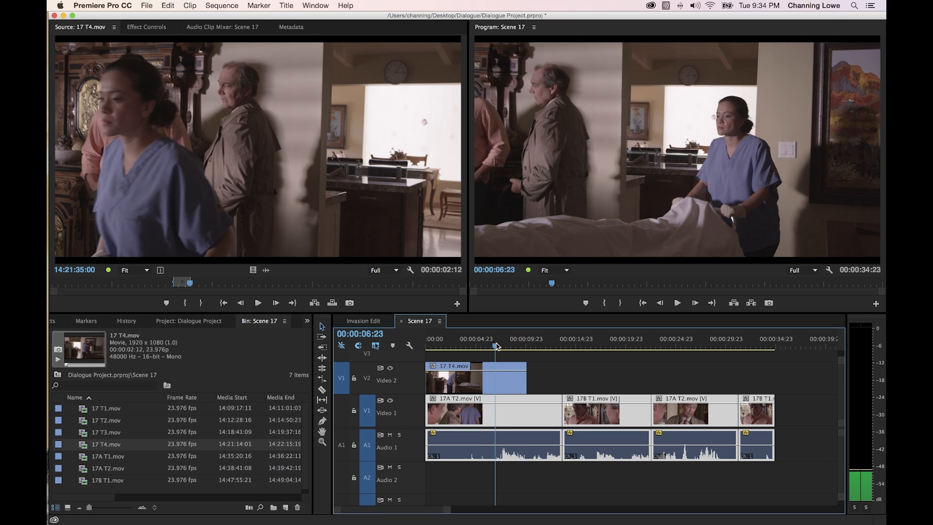
drag(526, 380, 494, 380)
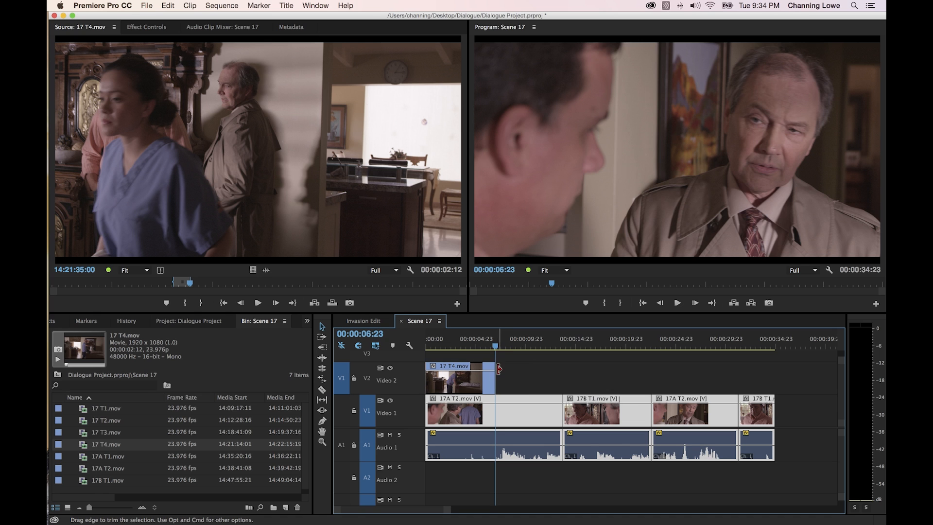
drag(487, 347, 429, 342)
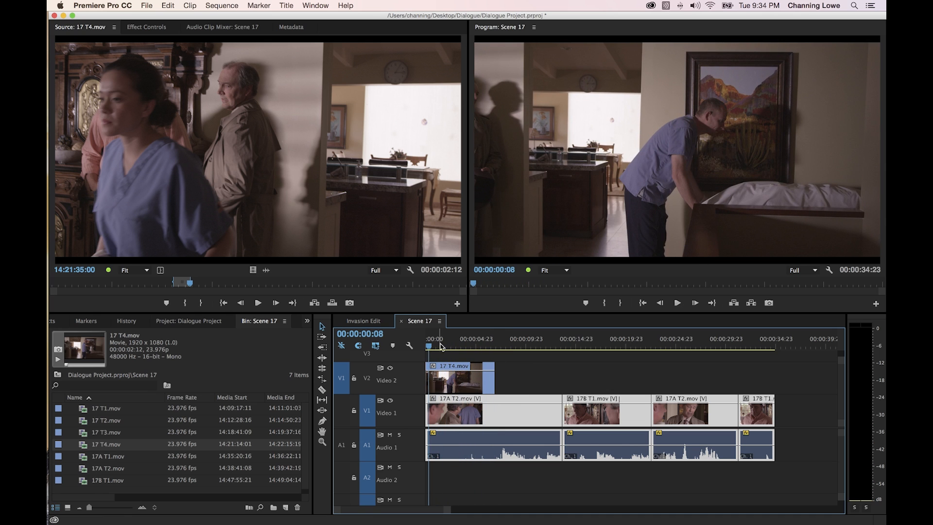
key(space)
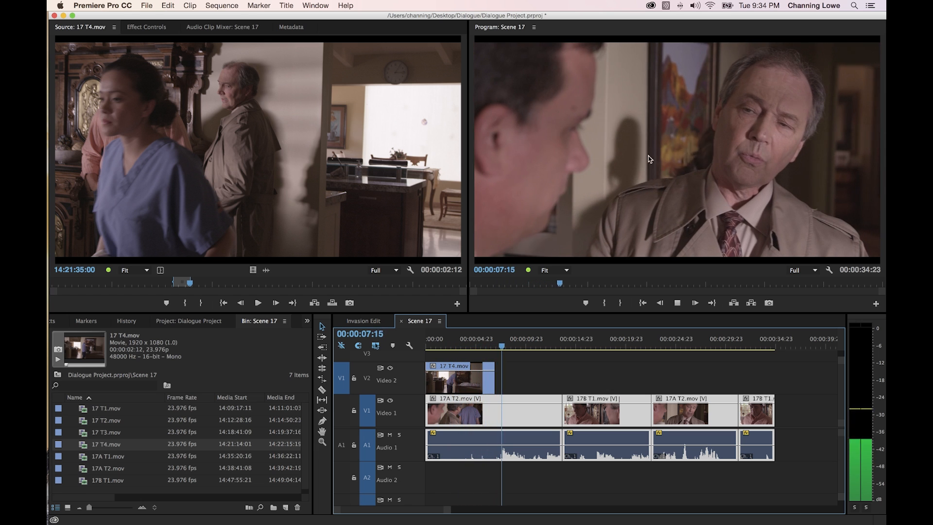
Step: Stop playback and move the 17 T4.mov clip from Video 2 down onto Video 1 at the sequence start
key(space)
drag(513, 377, 468, 376)
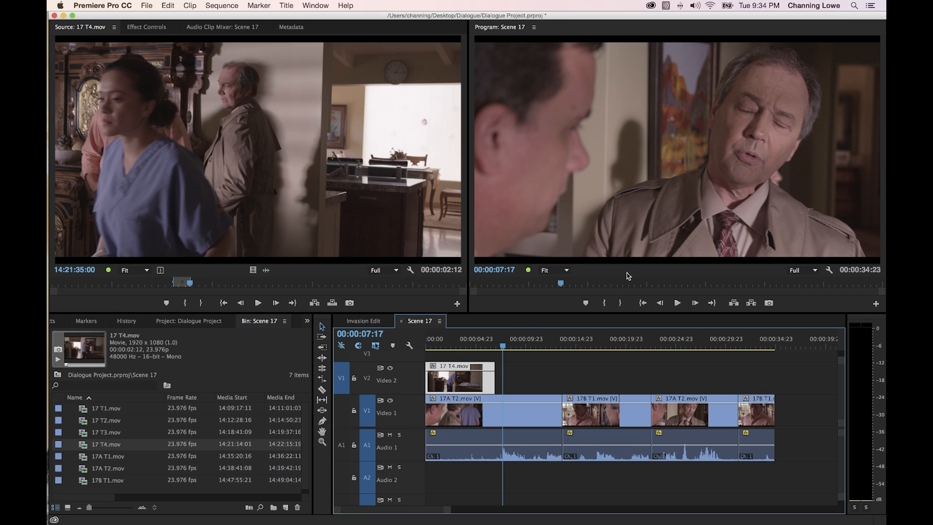
key(alt+Down)
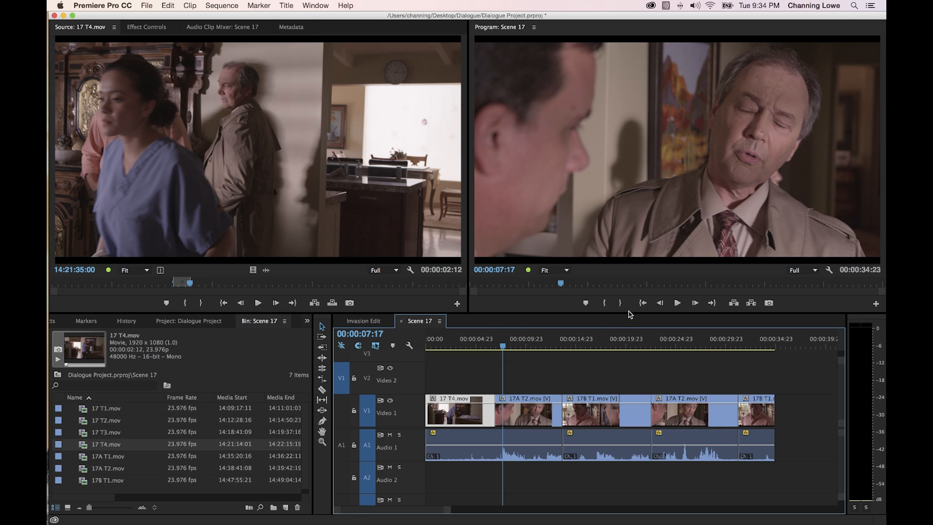
drag(466, 401, 469, 402)
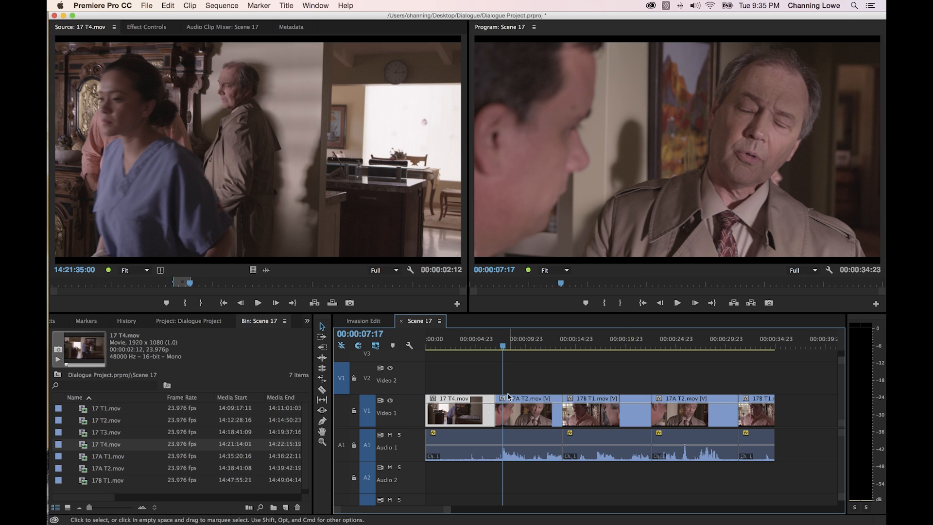
Step: Step back and forth through the edit points of the sequence to examine the cuts on Video 1
key(Up)
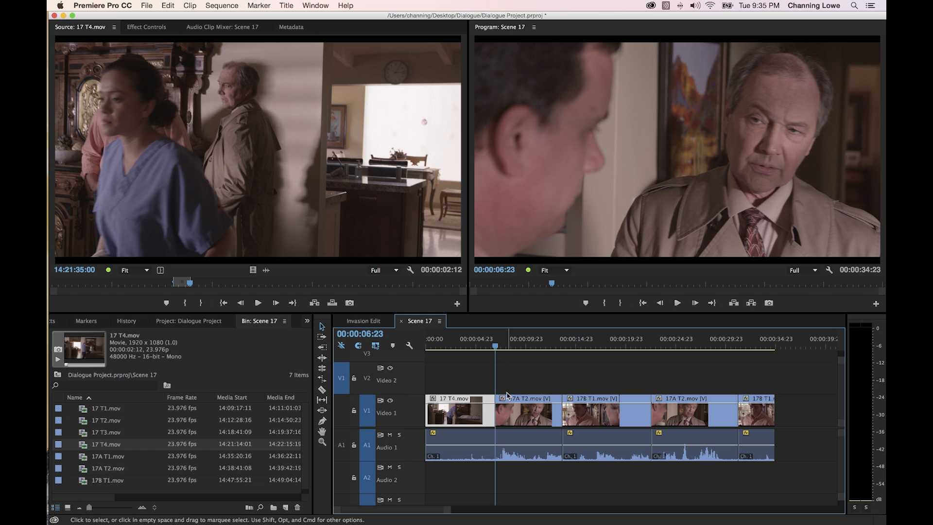
key(Up)
key(Down)
key(Down)
key(Down)
key(Down)
key(Up)
key(Up)
key(Up)
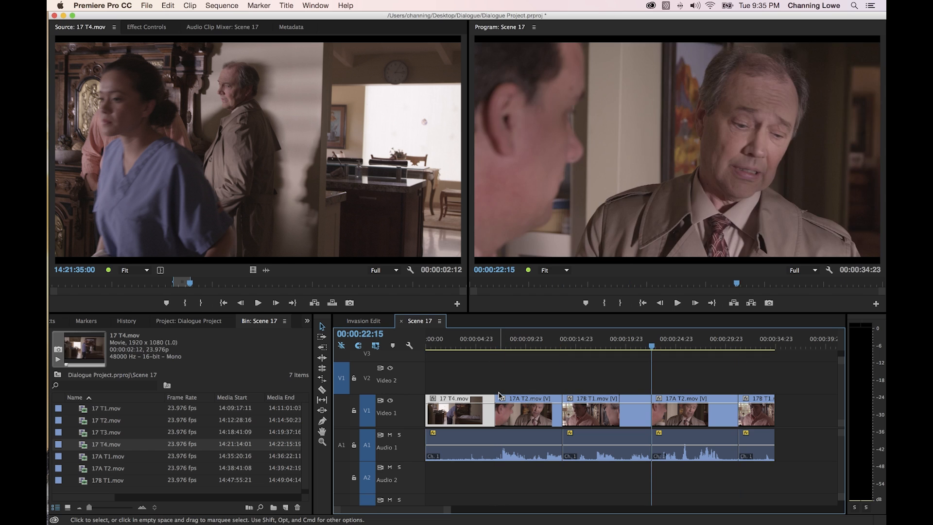
Step: Open the cut between 17 T4.mov and 17A T2.mov in trim mode, lock Audio 1 and maximize the Program monitor
key(shift+t)
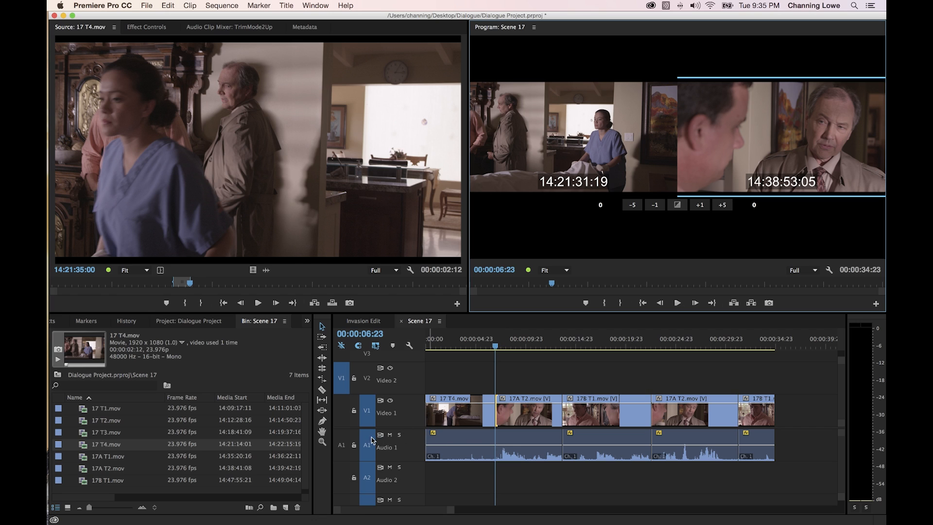
click(354, 445)
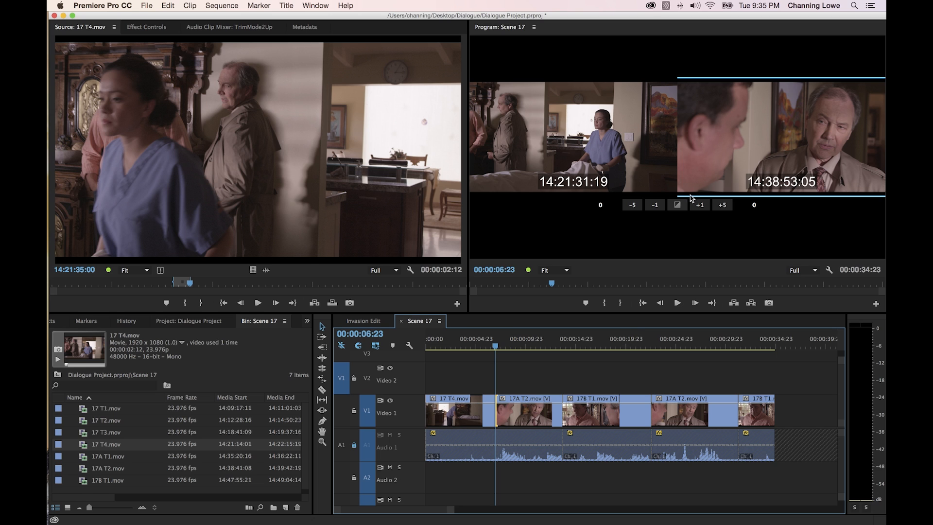
key(grave)
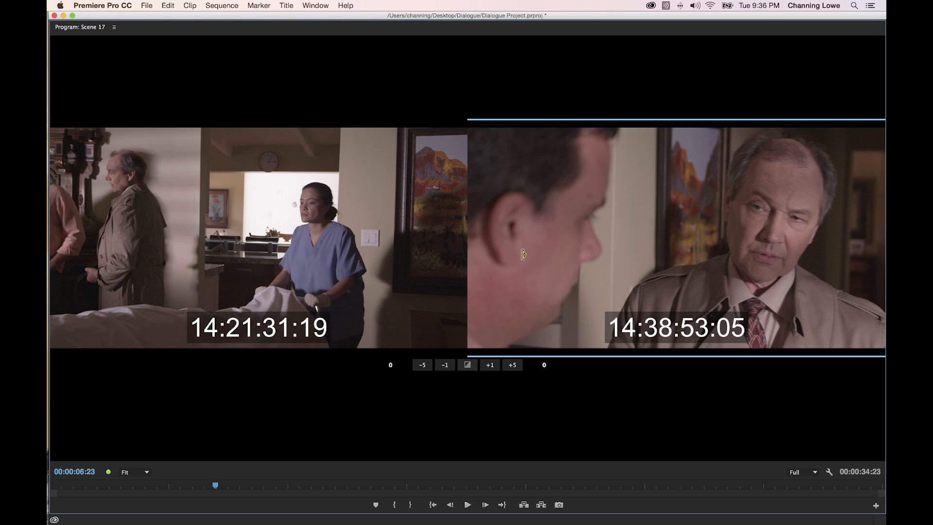
Step: Roll the cut between 17 T4.mov and 17A T2.mov 16 frames earlier to 00:00:06:07, restore the panel layout and save the project
click(464, 234)
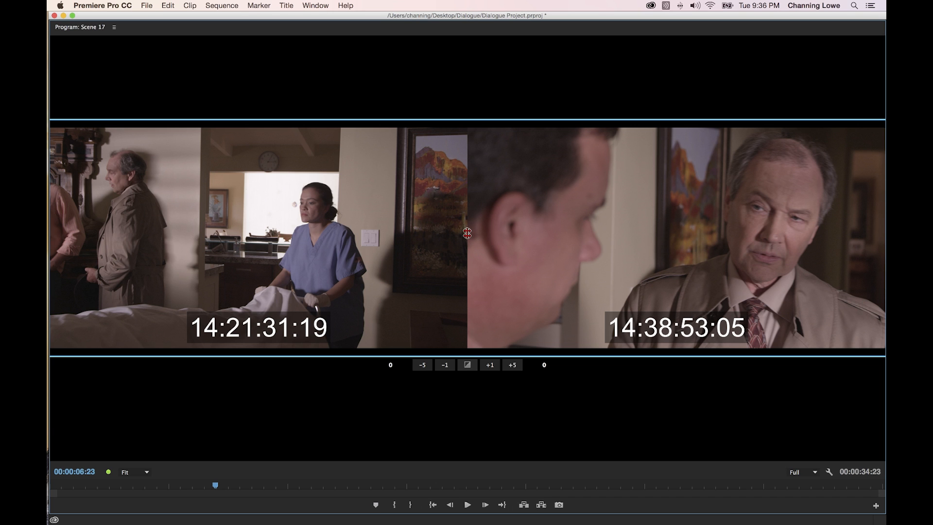
drag(463, 234, 433, 233)
key(k+l)
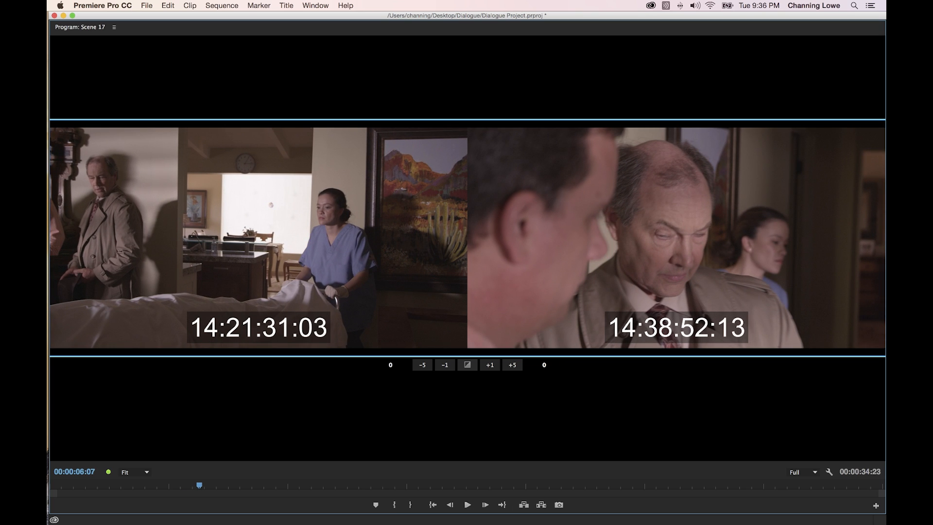
drag(469, 233, 453, 234)
key(grave)
key(super+s)
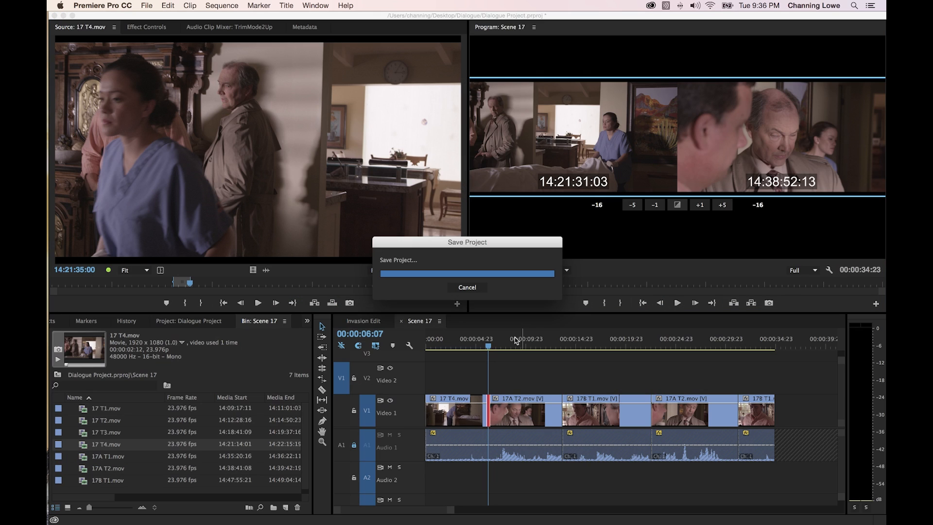
Step: Play the cut between 17 T4.mov and 17A T2.mov, then roll it three frames later to 00:00:06:10
key(space)
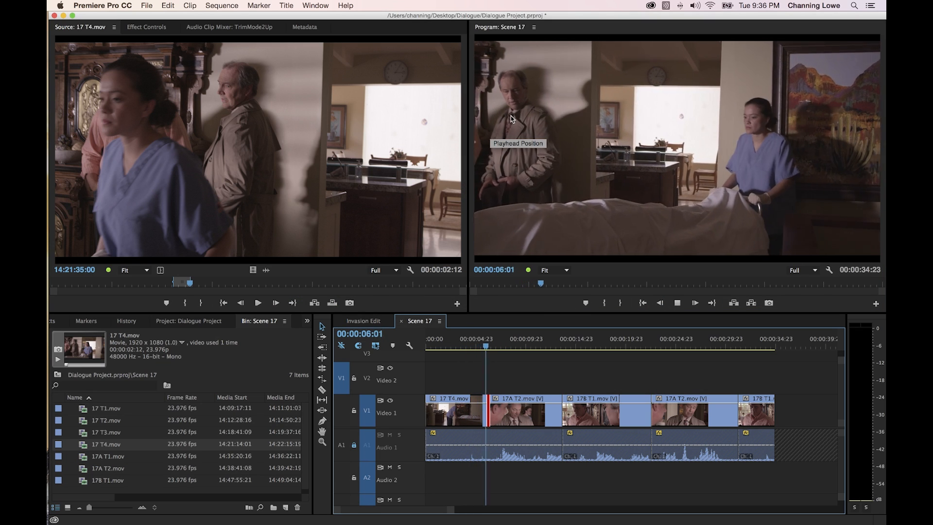
key(space)
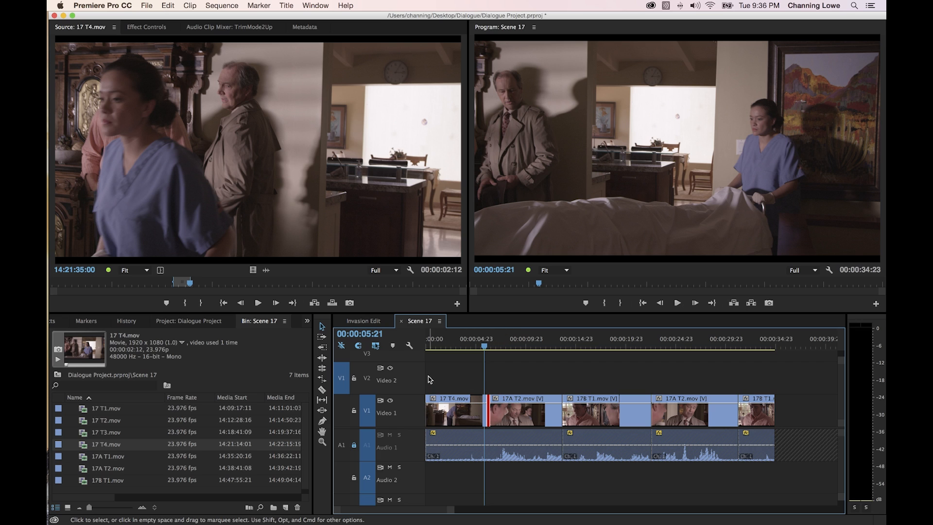
double_click(491, 394)
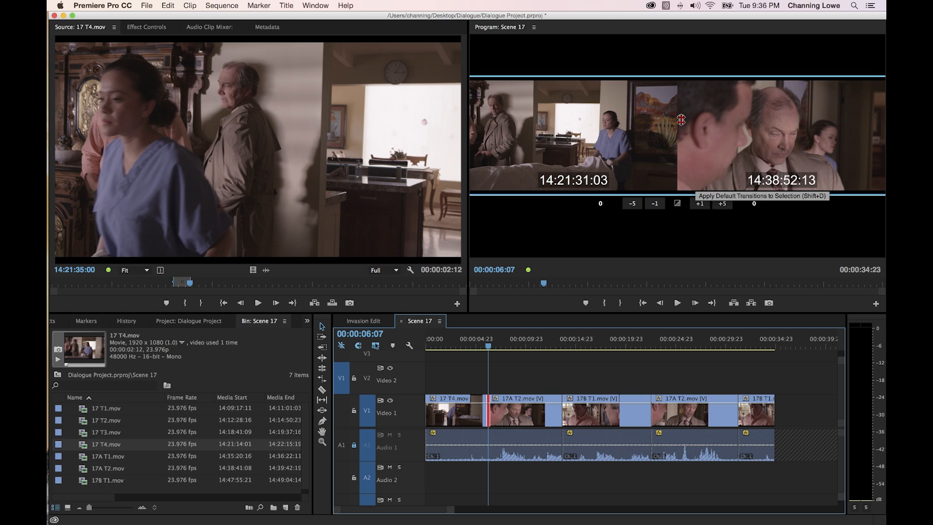
key(space)
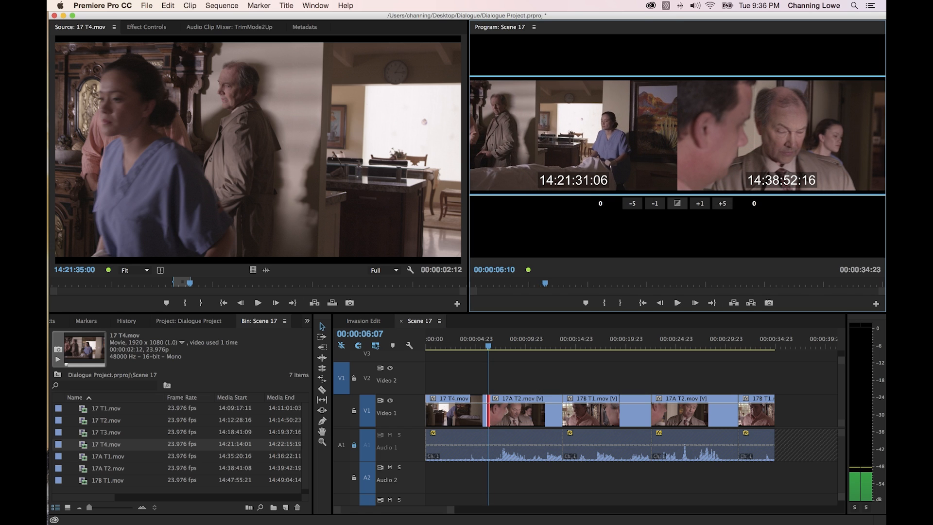
Step: Play the sequence from 00:00:07:06 to 00:00:13:17, across the cut from 17A T2.mov to 17B T1.mov
drag(487, 345, 470, 356)
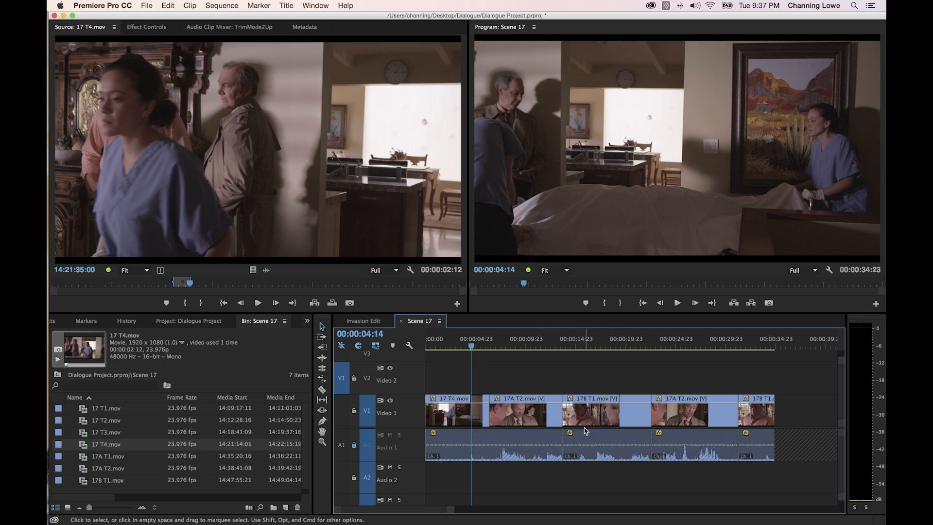
click(498, 347)
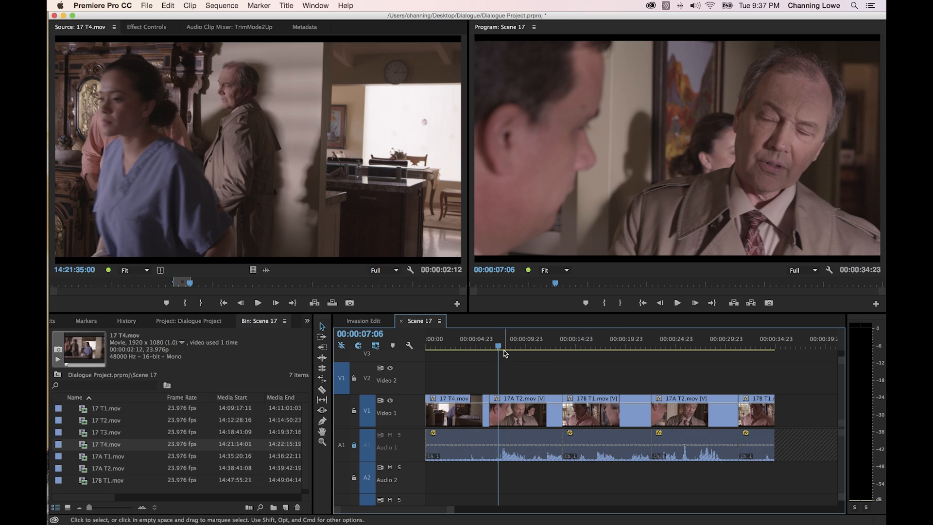
key(space)
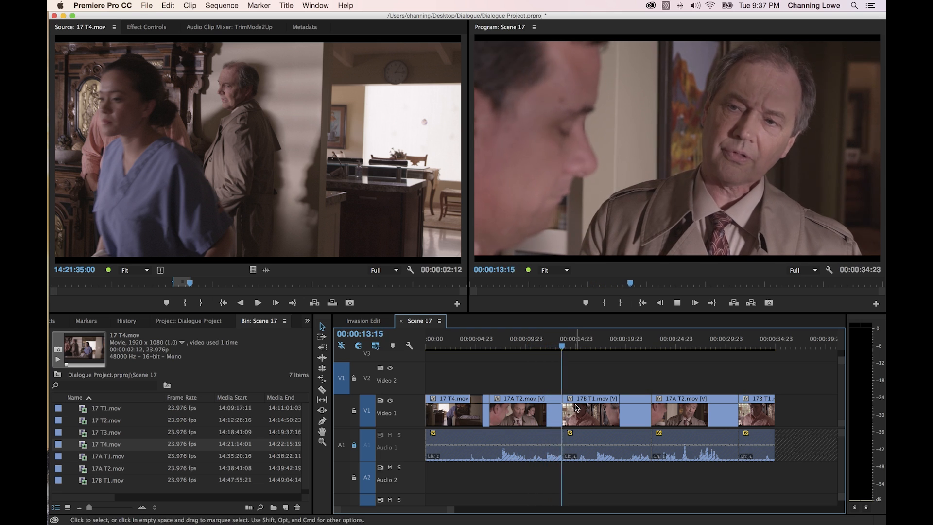
key(space)
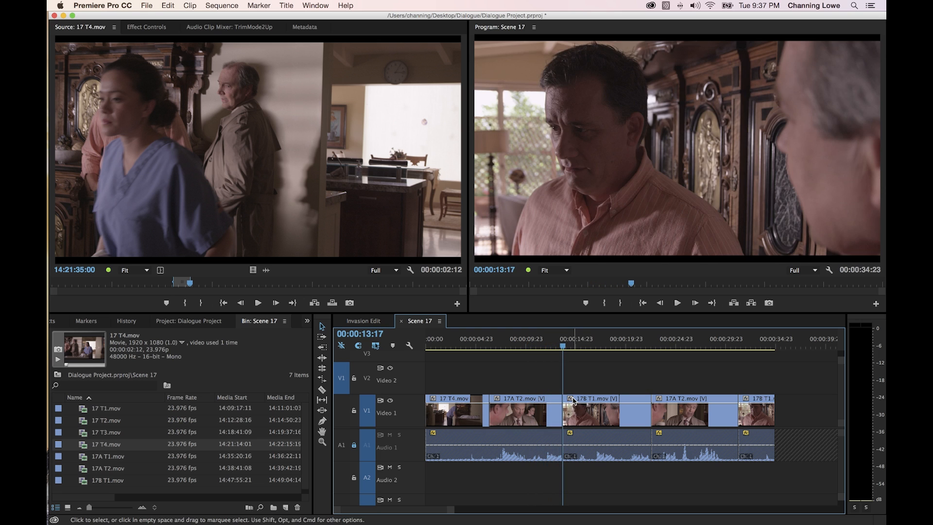
Step: Switch to the technique list in Word and highlight the L-Cut and J-Cut lines
key(super+Tab)
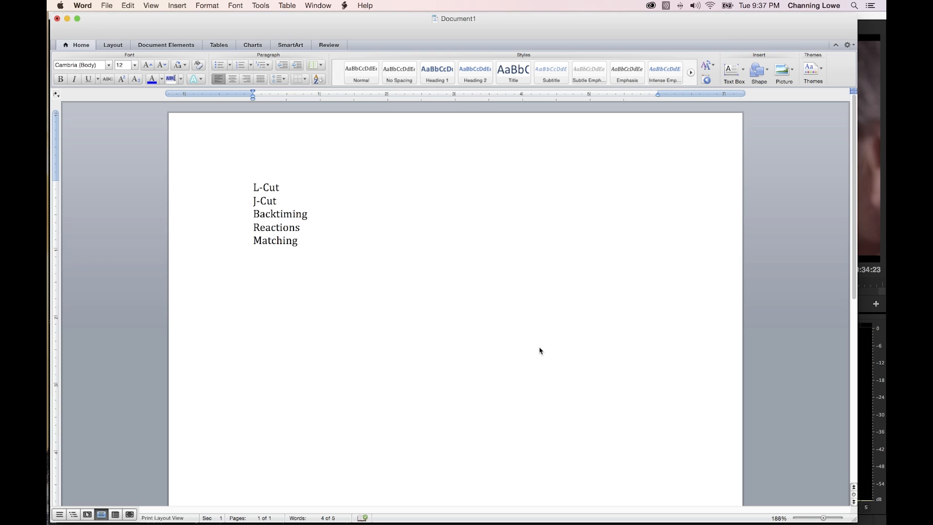
drag(291, 202, 265, 189)
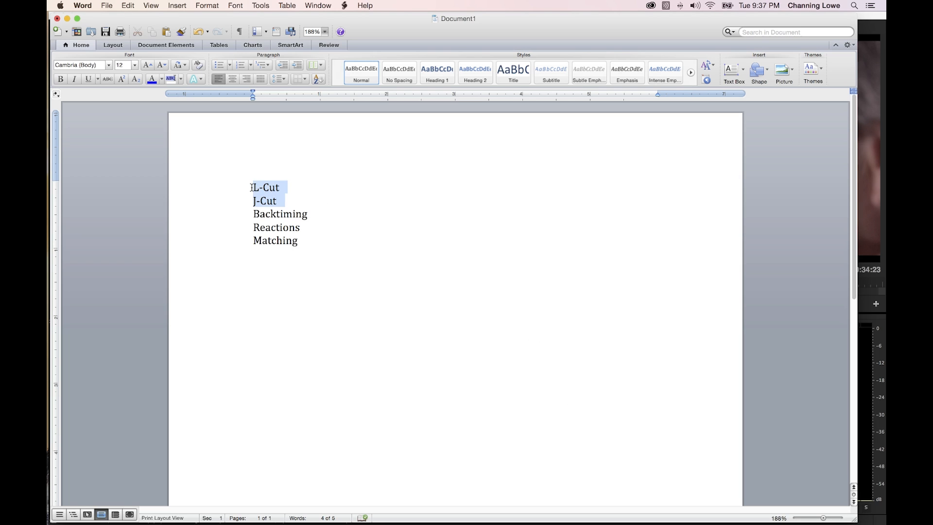
click(282, 200)
Step: Back in Premiere Pro, roll only the video cut between 17A T2.mov and 17B T1.mov about 1.5 seconds earlier
drag(547, 346, 534, 345)
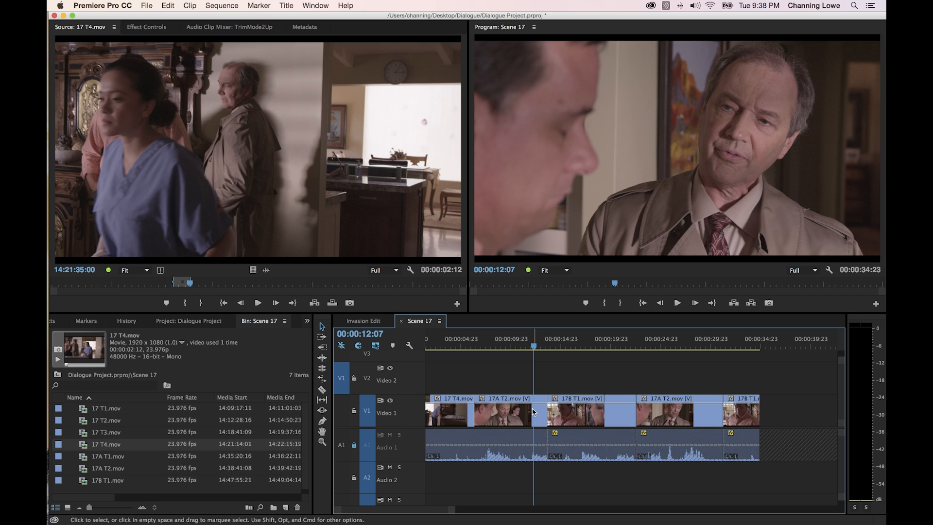
key(Down)
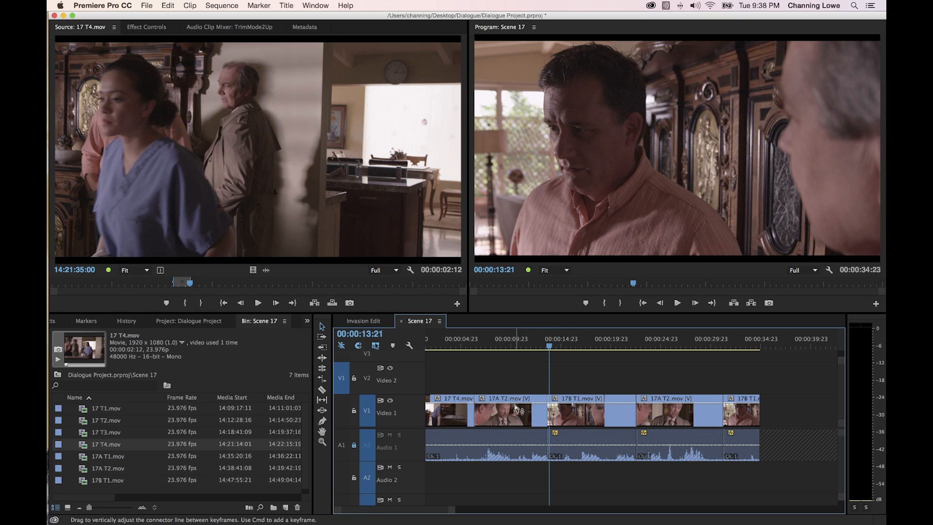
key(n)
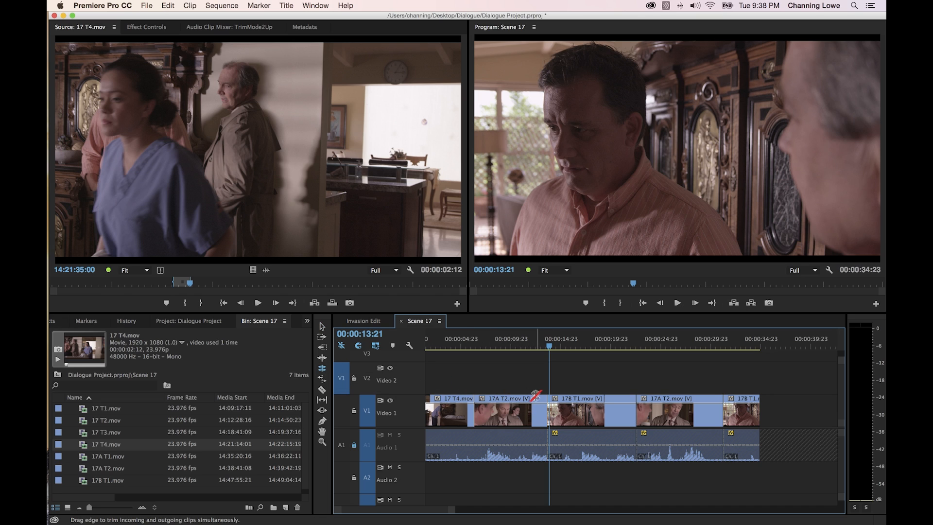
click(548, 404)
drag(547, 411, 531, 412)
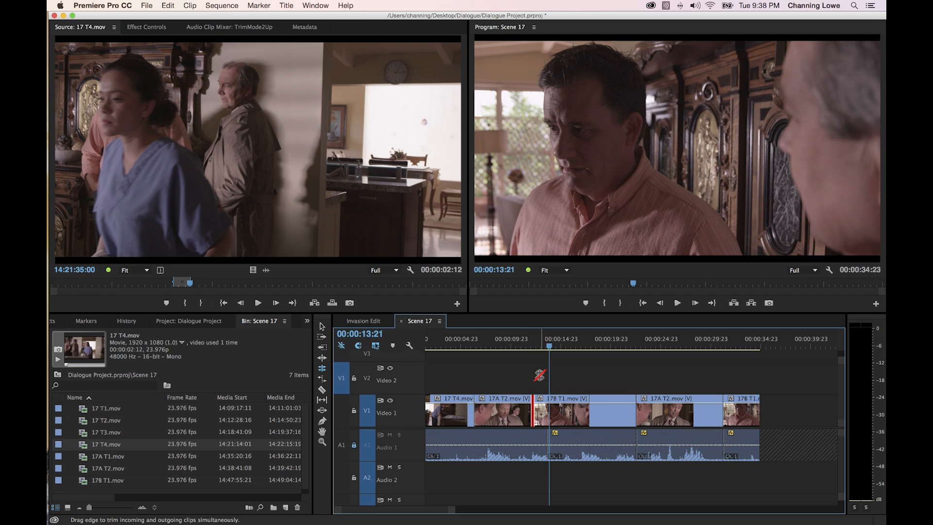
Step: Play the offset cut to 17B T1.mov twice, from 00:00:11:01 to 00:00:15:04 and from 00:00:11:07 to 00:00:13:14
click(522, 346)
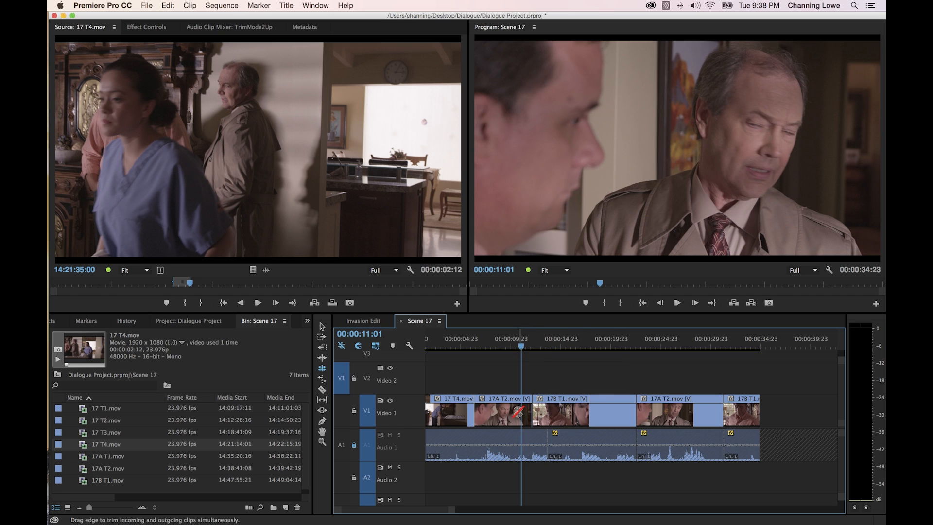
key(space)
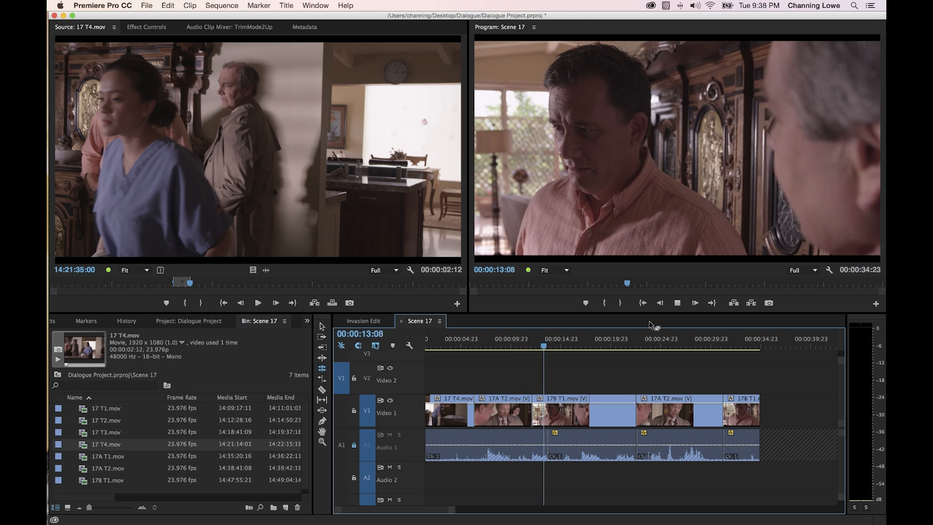
key(space)
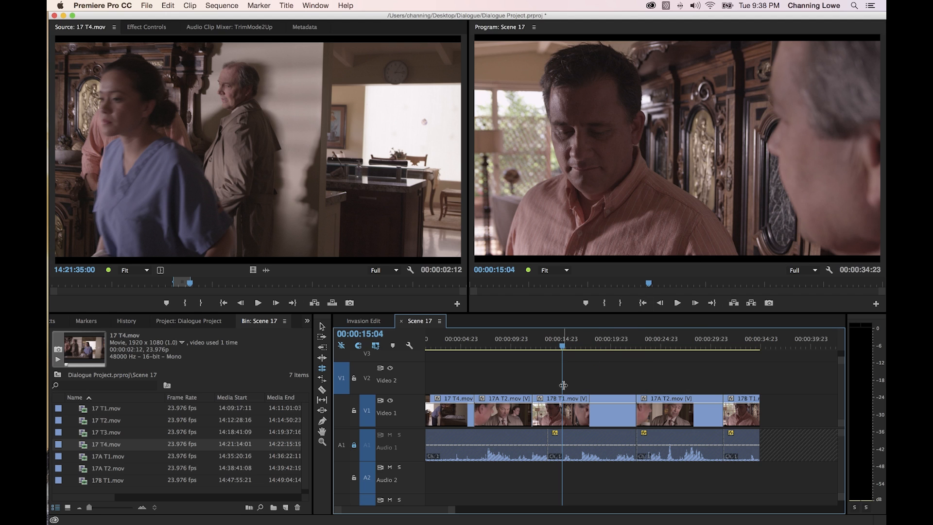
click(525, 347)
drag(524, 347, 524, 347)
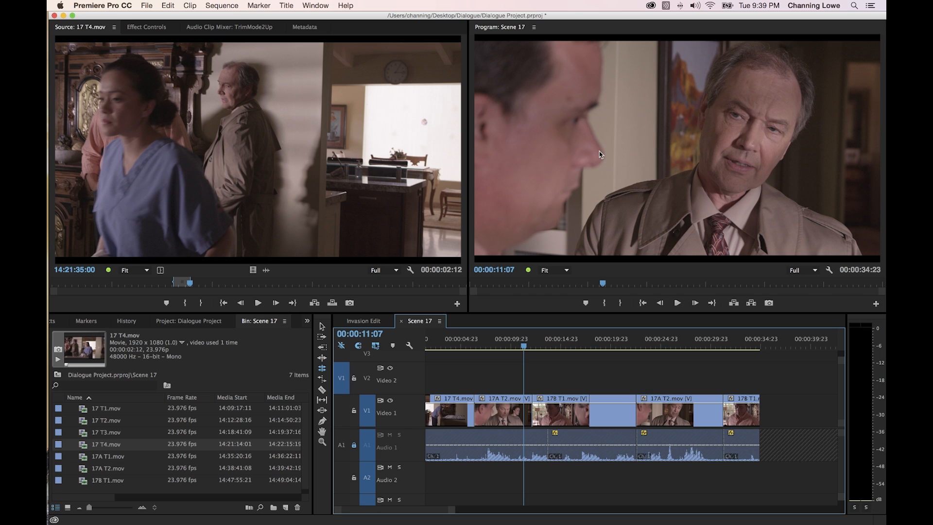
key(space)
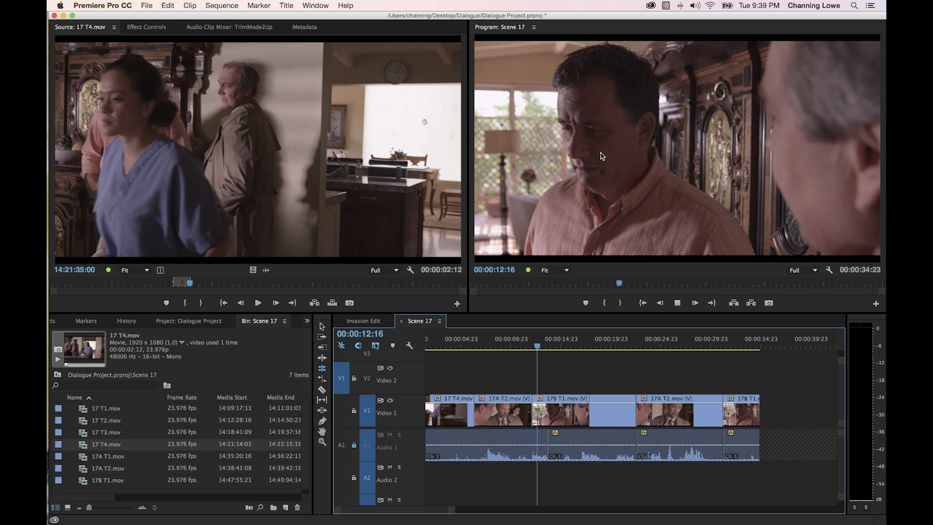
key(space)
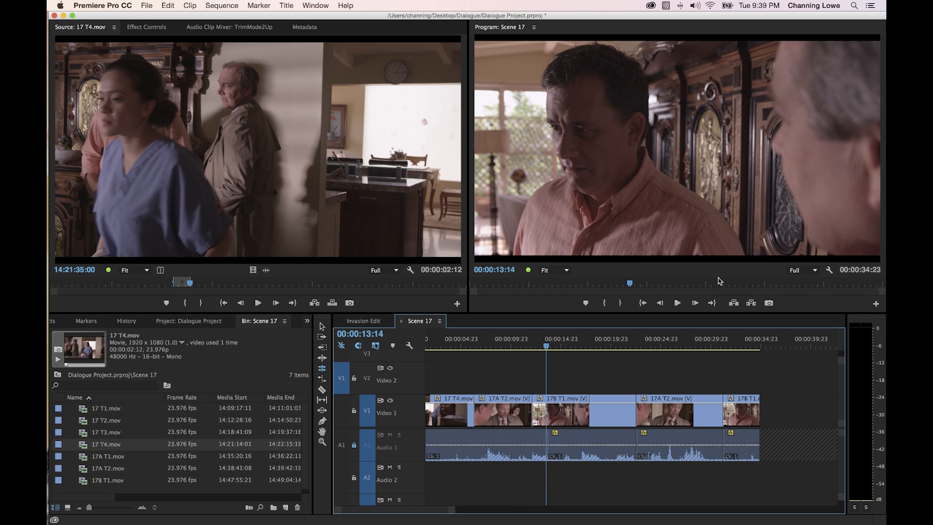
Step: Roll the video cut between 17A T2.mov and 17B T1.mov back in line with the audio cut
key(=)
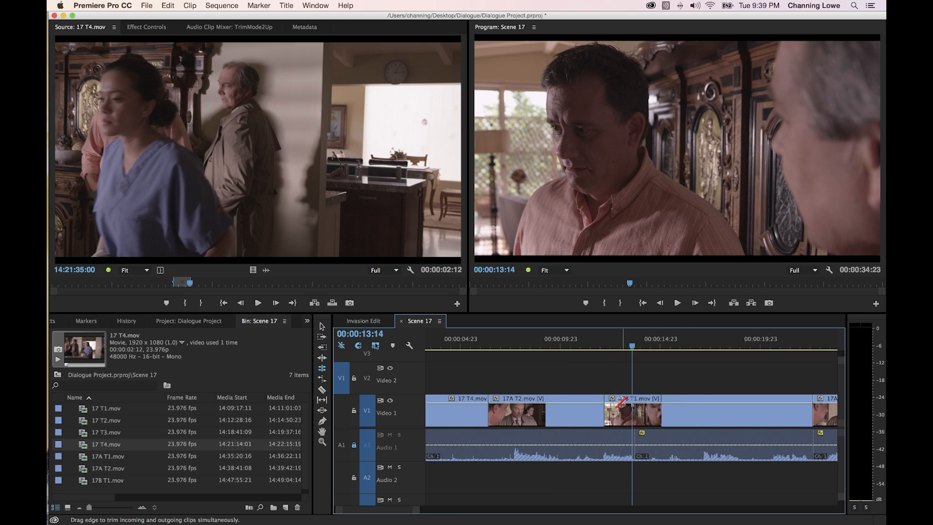
drag(630, 402, 634, 402)
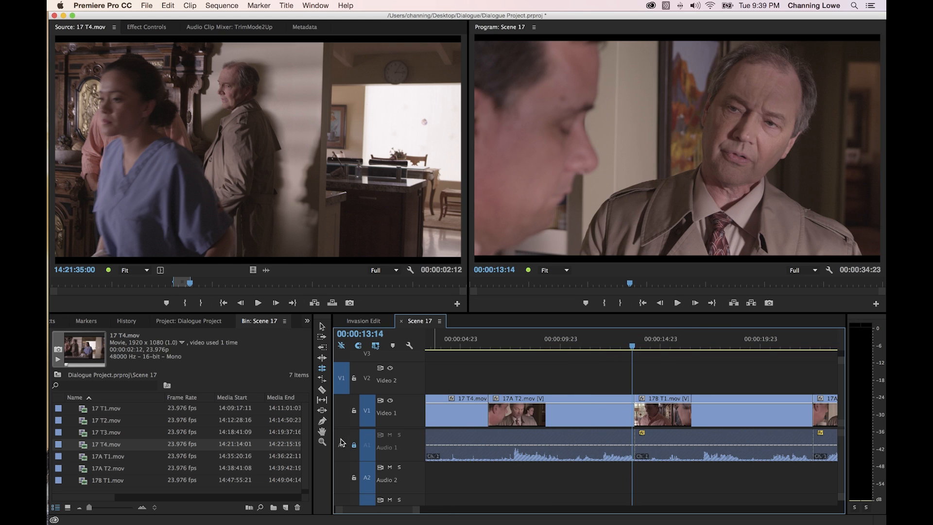
Step: Unlock Audio 1, move the clips from 17B T1.mov onward about 4 seconds later, and extend the end of 17A T2.mov by about 2 seconds
key(a)
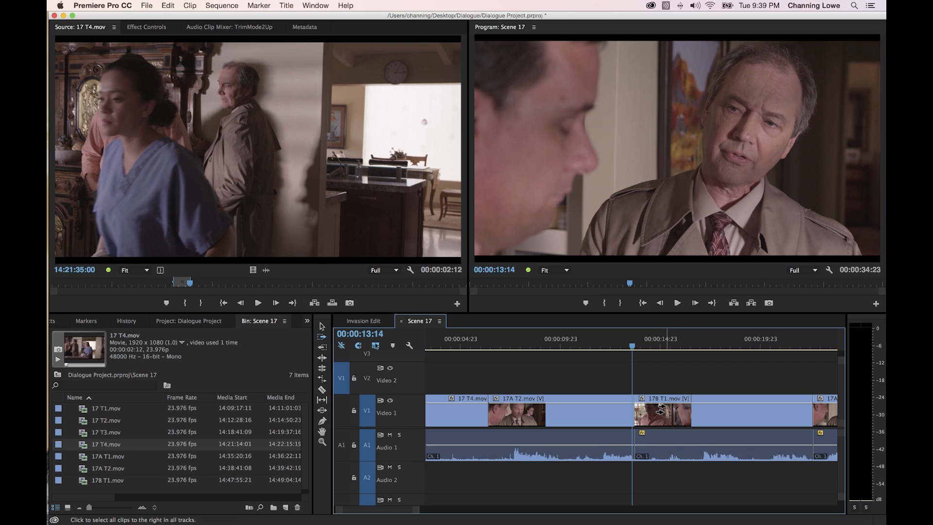
click(656, 410)
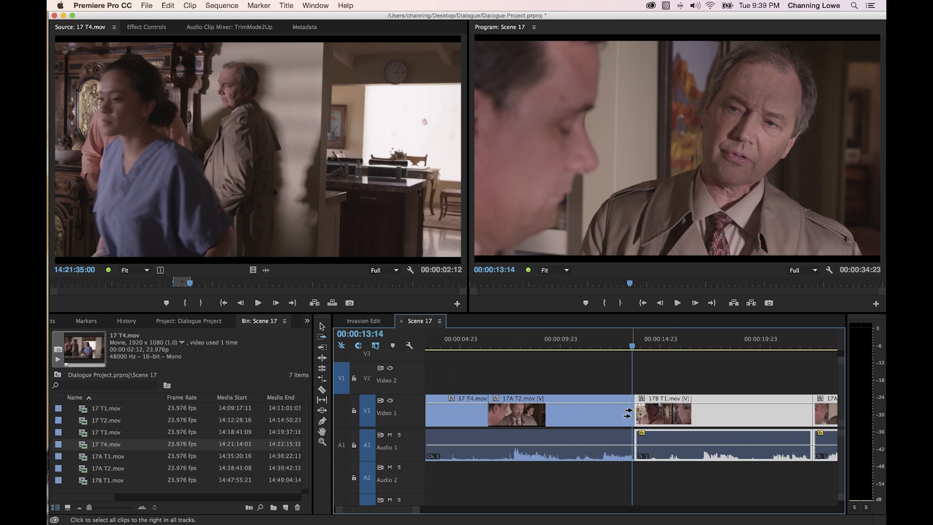
drag(649, 412, 738, 413)
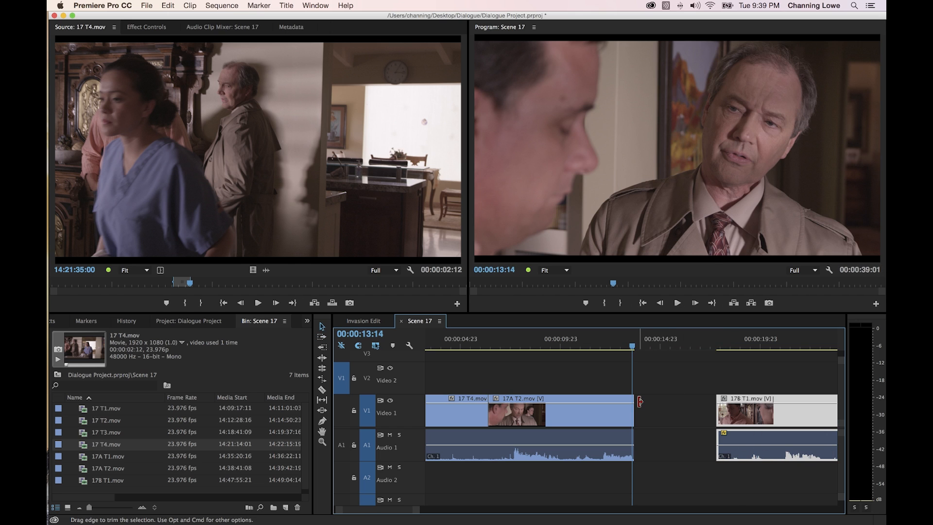
drag(635, 402, 672, 402)
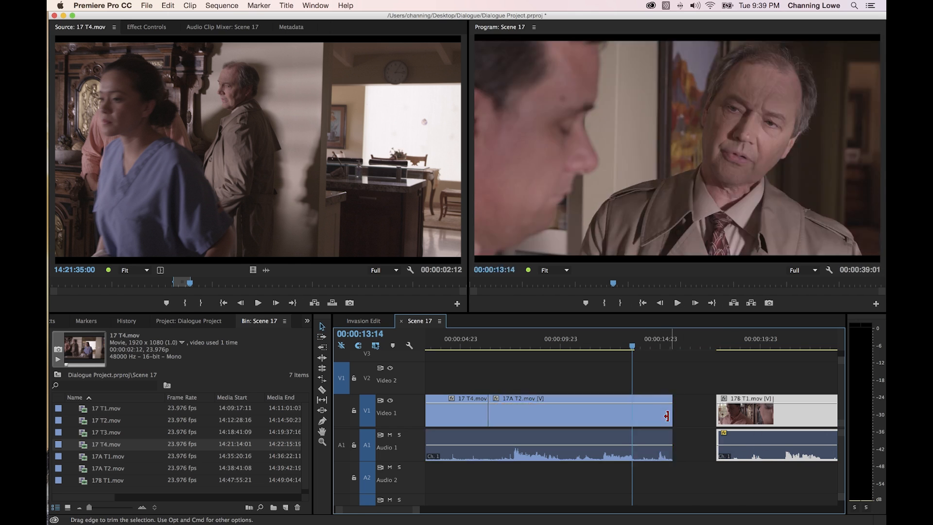
Step: Play 17A T2.mov from 00:00:13:01, split it at 00:00:13:15, and delete the piece after the split
drag(619, 338, 622, 338)
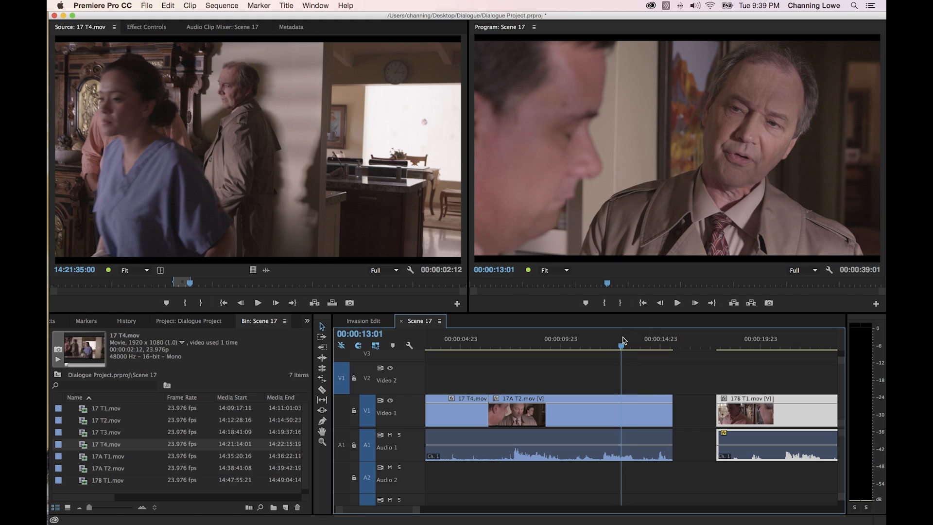
key(space)
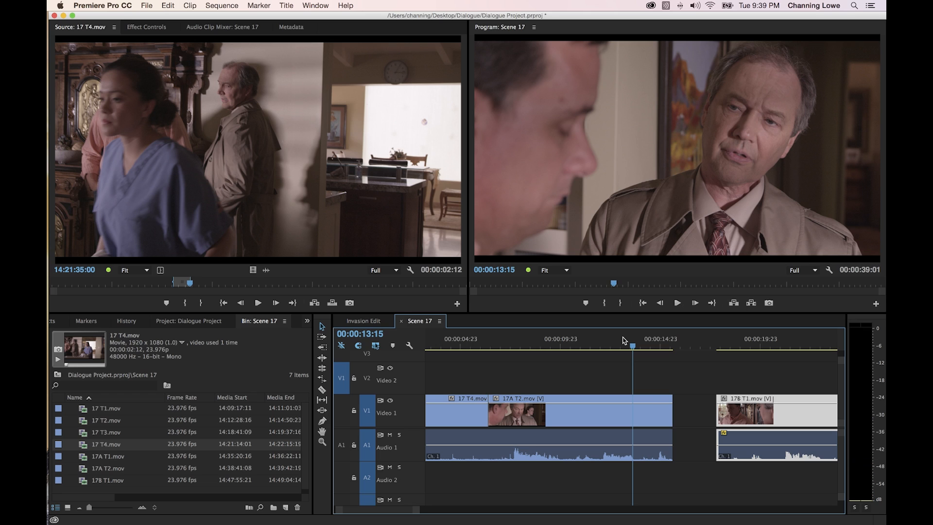
key(super+k)
click(657, 413)
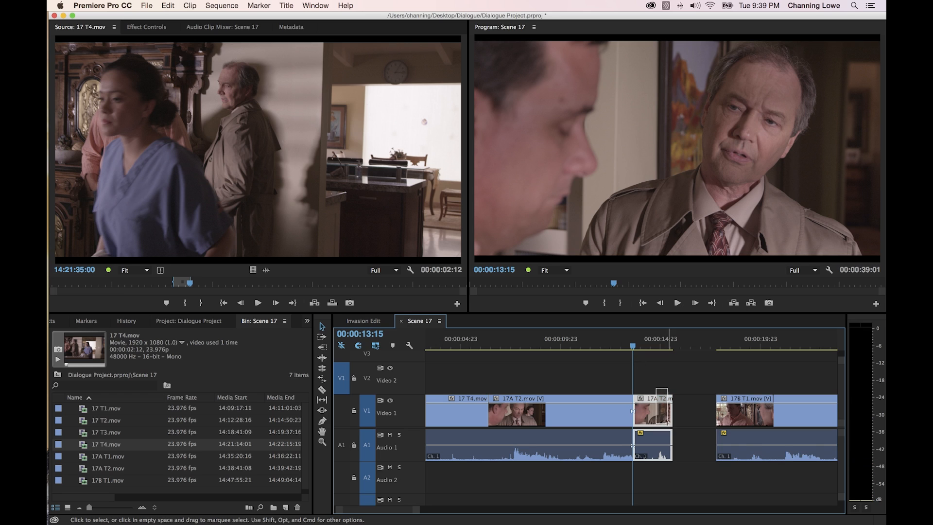
key(Delete)
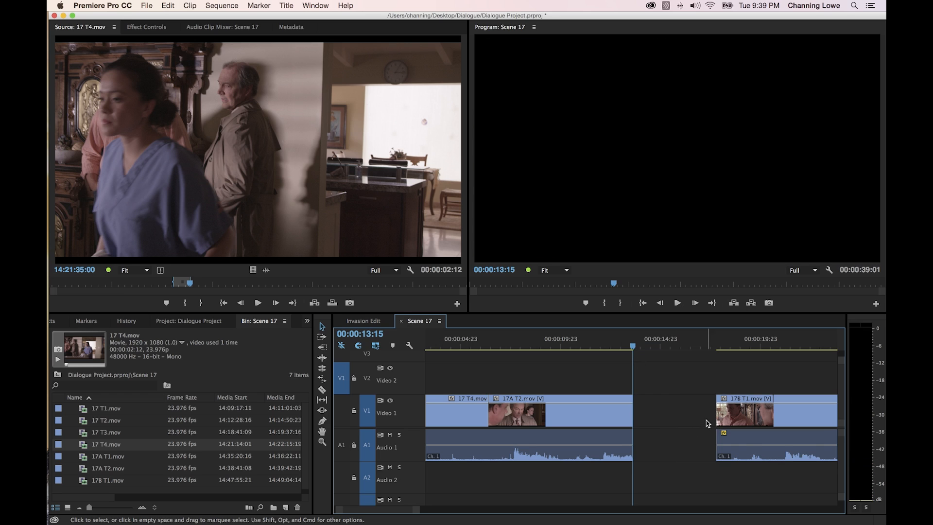
Step: Try extending the start of 17B T1.mov about 2 seconds earlier, play it to 00:00:17:14, and undo the split, deletion and extension
drag(717, 417, 679, 417)
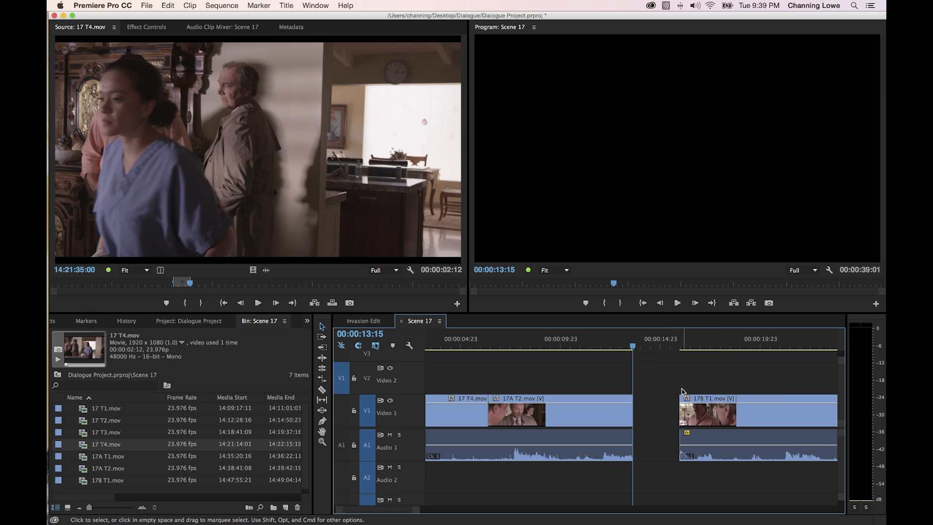
click(698, 344)
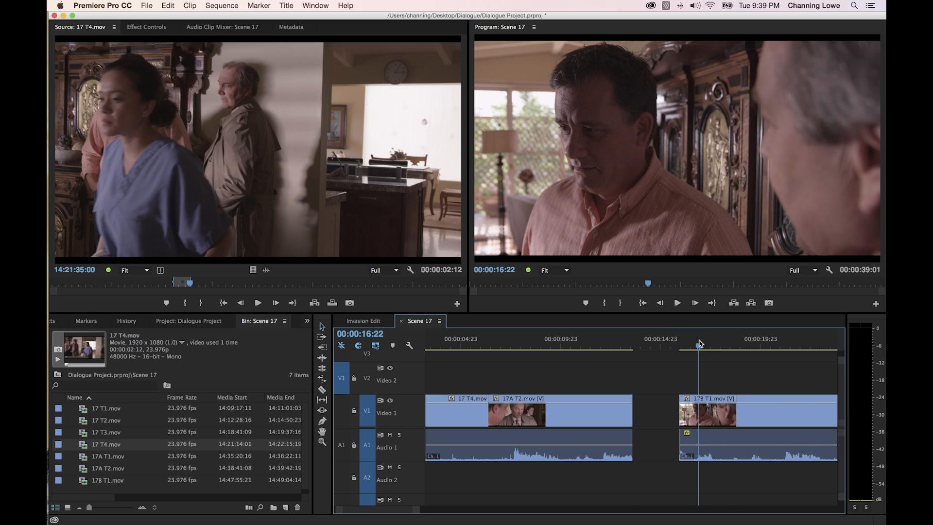
key(space)
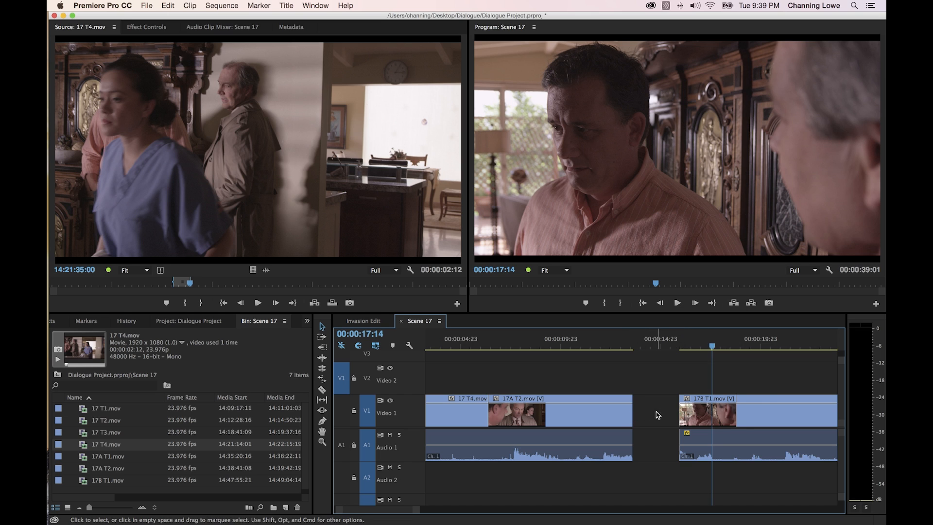
key(super+z)
key(super+z)
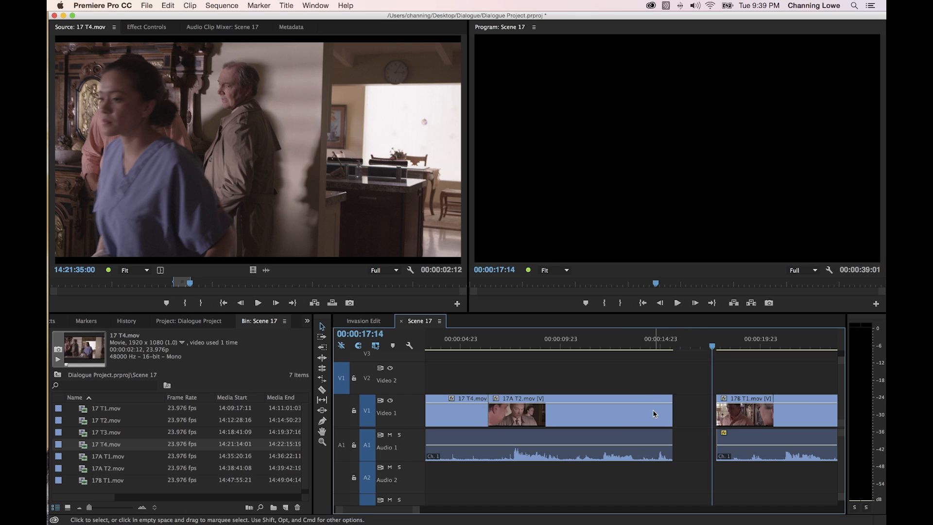
Step: Ripple trim the end of 17A T2.mov to 00:00:13:16
drag(642, 342, 631, 343)
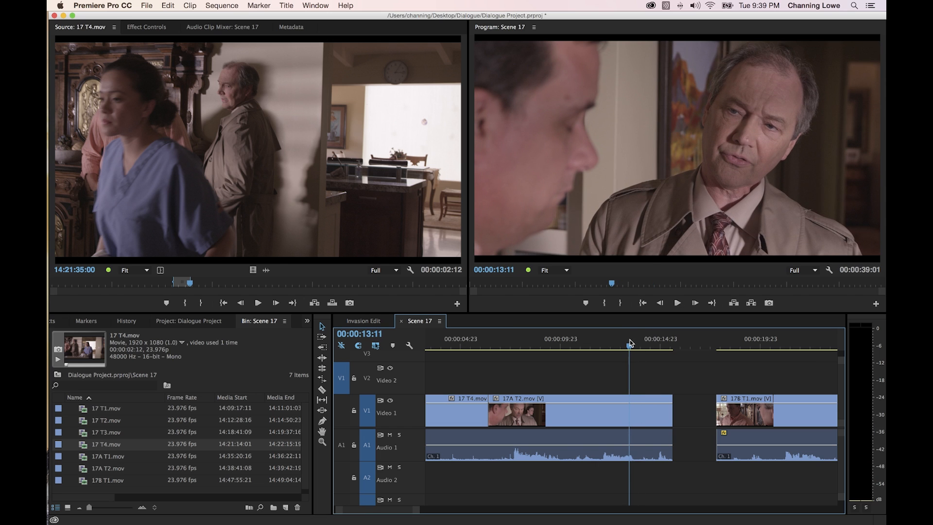
key(Right)
key(Right)
key(Right)
key(Right)
key(Right)
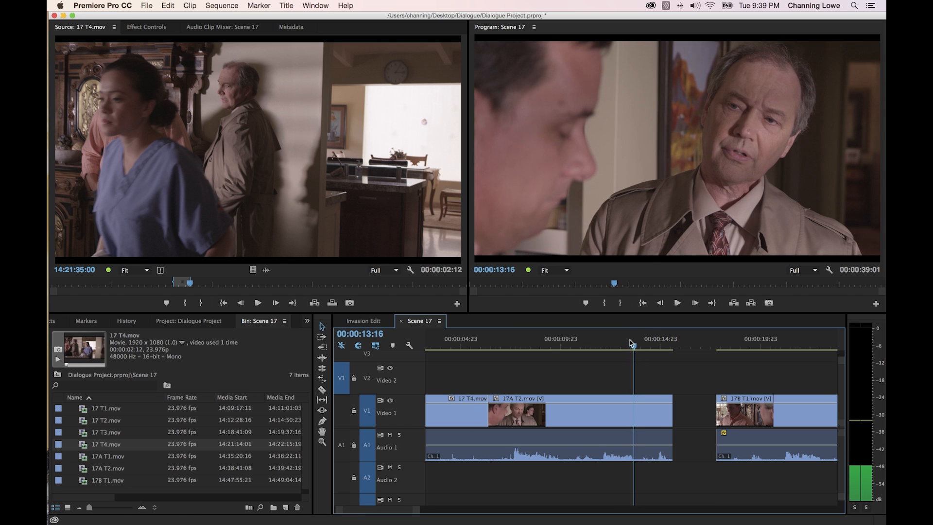
scroll(609, 396, right, 5)
scroll(534, 407, left, 1)
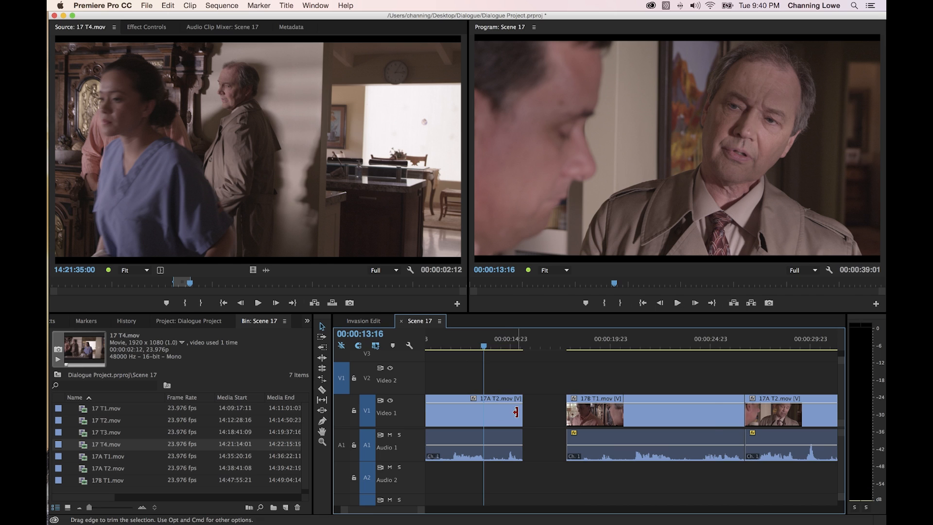
key(w)
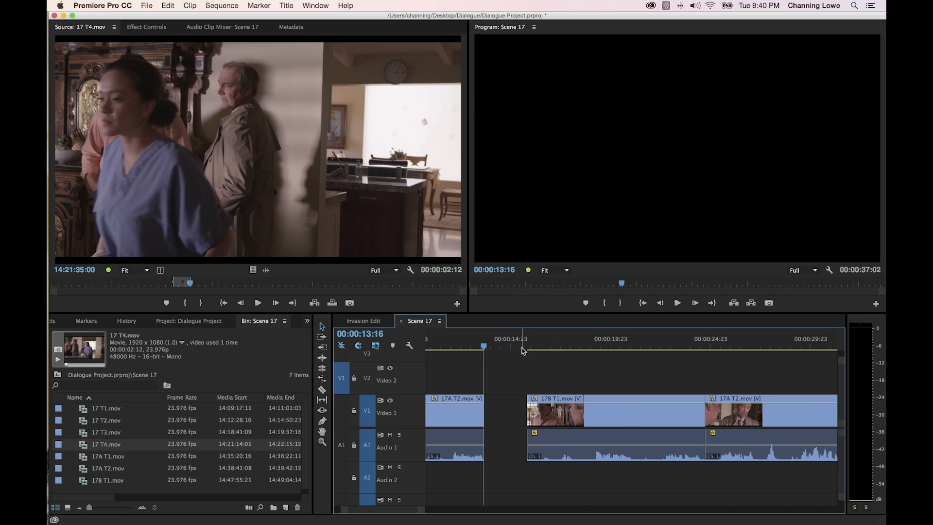
Step: Extend the start of 17B T1.mov about 1 second earlier, then ripple trim that start to the frame just before the line
drag(524, 410, 507, 411)
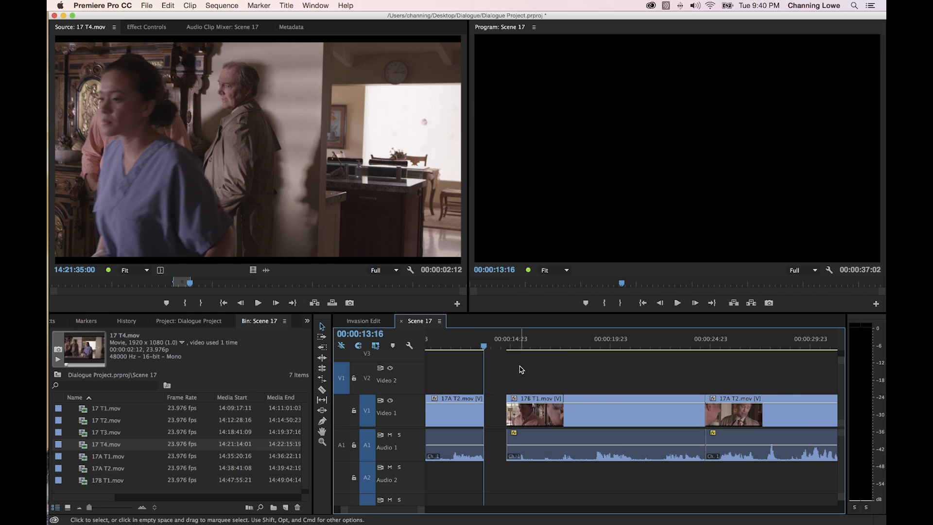
click(520, 347)
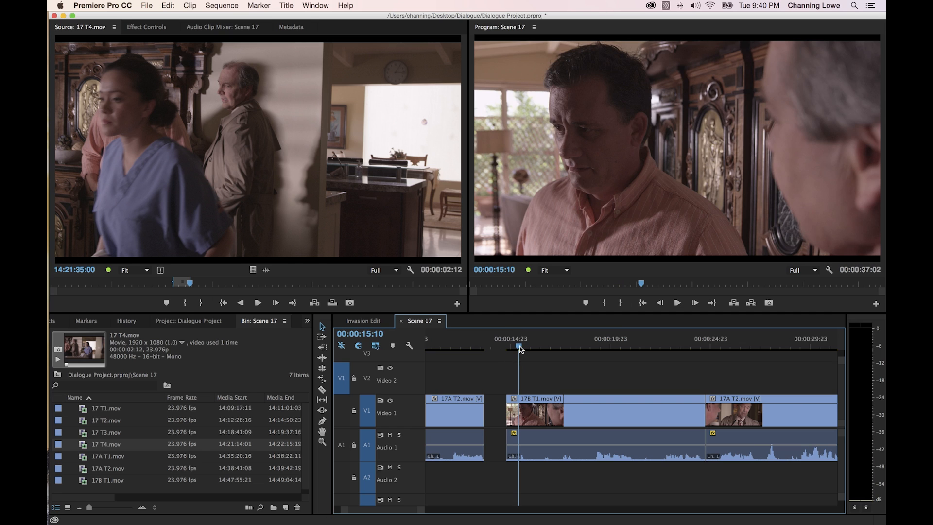
drag(520, 347, 521, 348)
key(q)
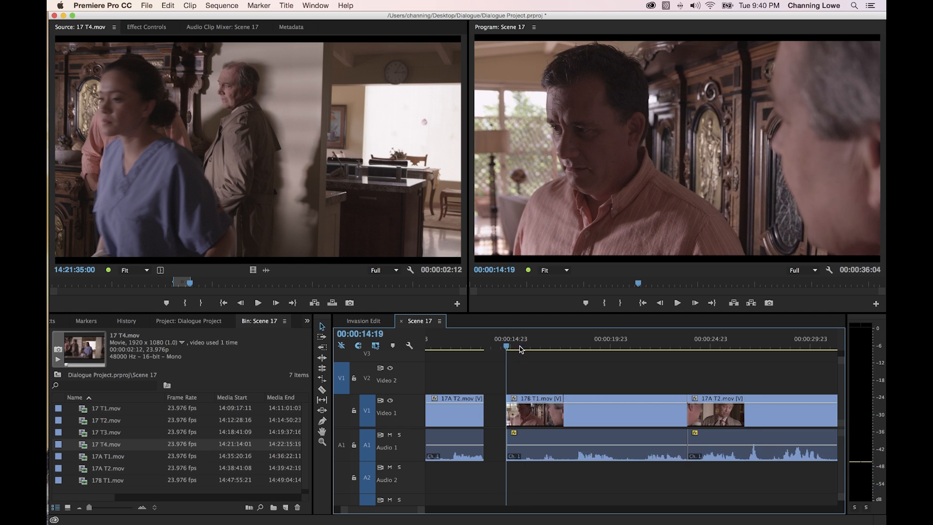
Step: Close the gap between 17A T2.mov and 17B T1.mov and play the joined cut from 00:00:12:21 to 00:00:13:20
click(498, 418)
key(Delete)
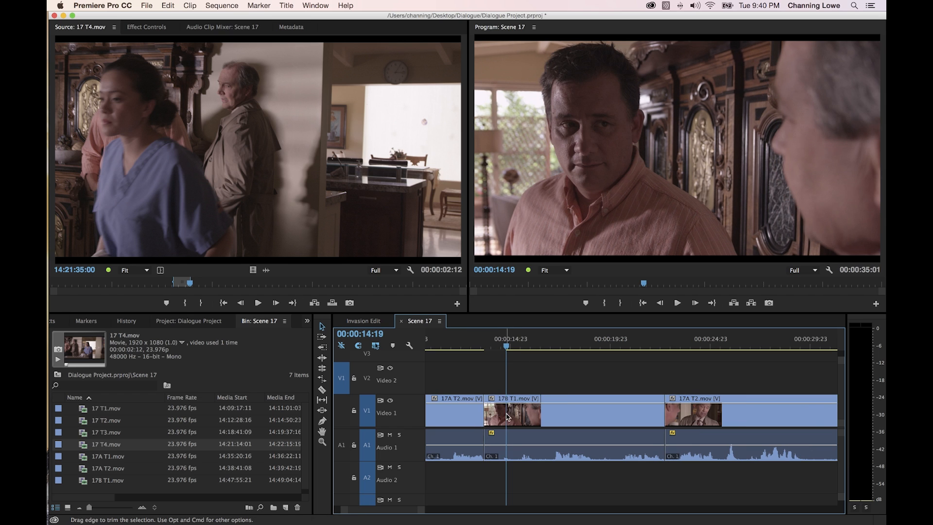
click(472, 346)
drag(473, 348, 468, 347)
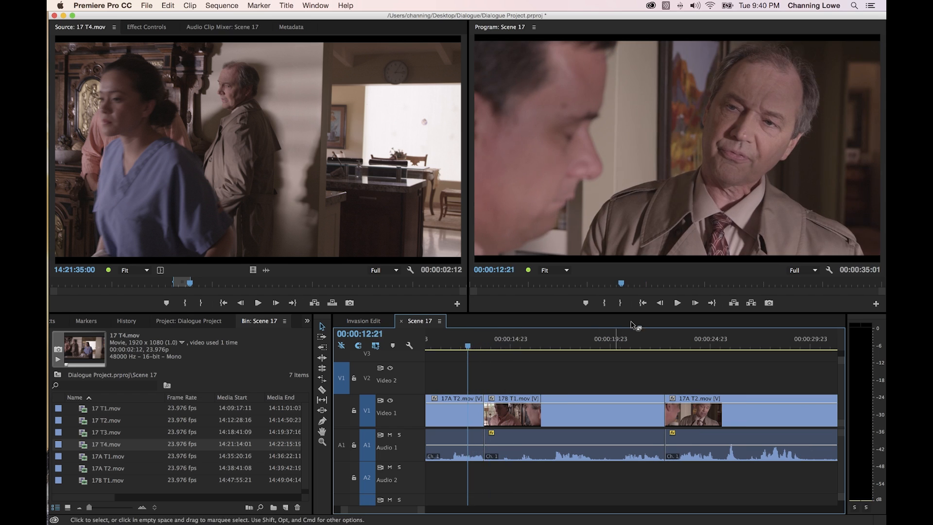
key(space)
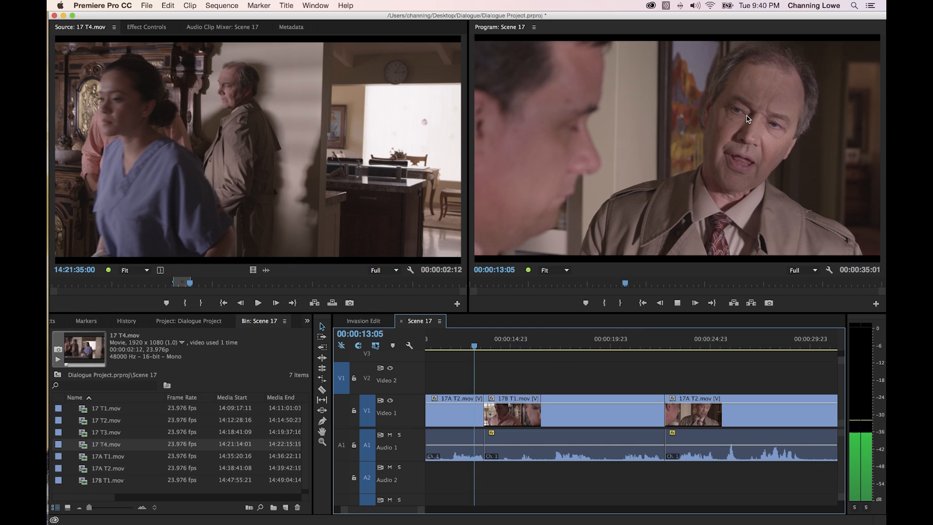
key(space)
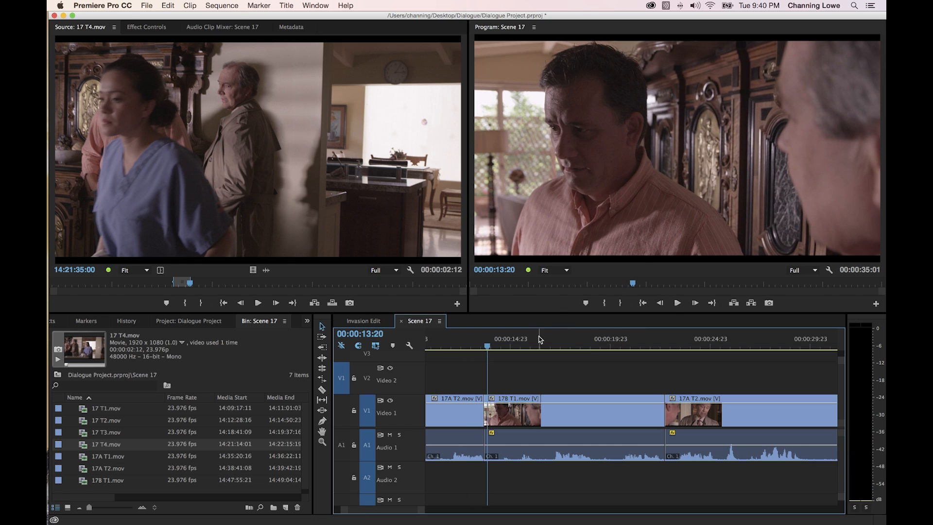
Step: Lock Audio 1 and roll only the video cut between 17A T2.mov and 17B T1.mov about 1.4 seconds earlier
click(482, 340)
scroll(362, 447, left, 6)
click(354, 445)
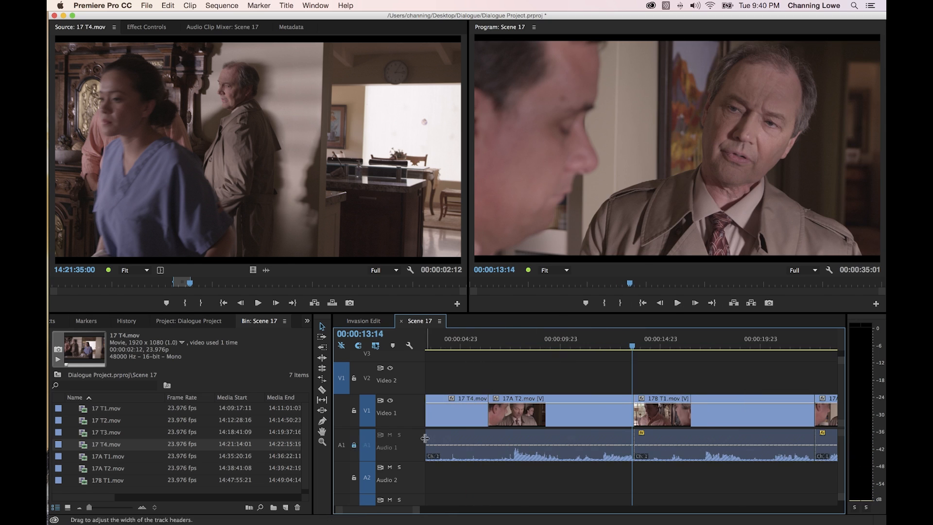
key(n)
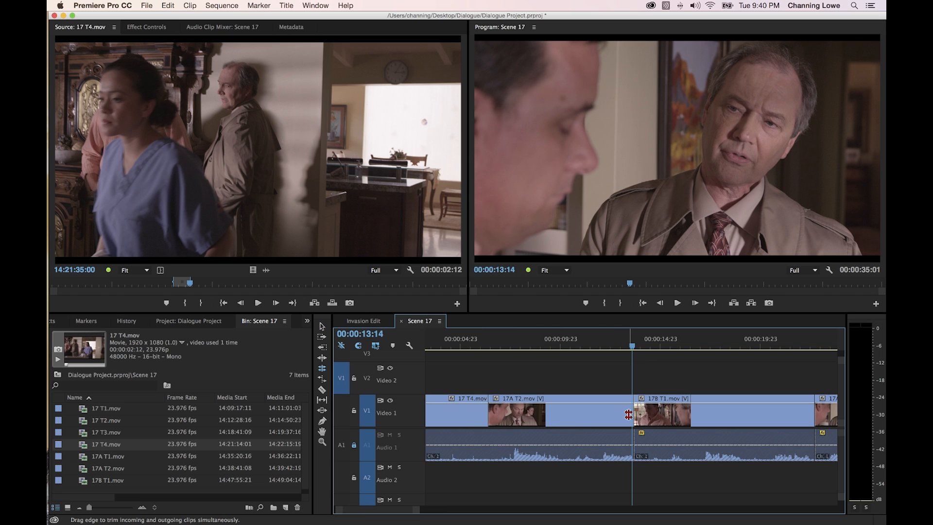
drag(632, 409, 605, 408)
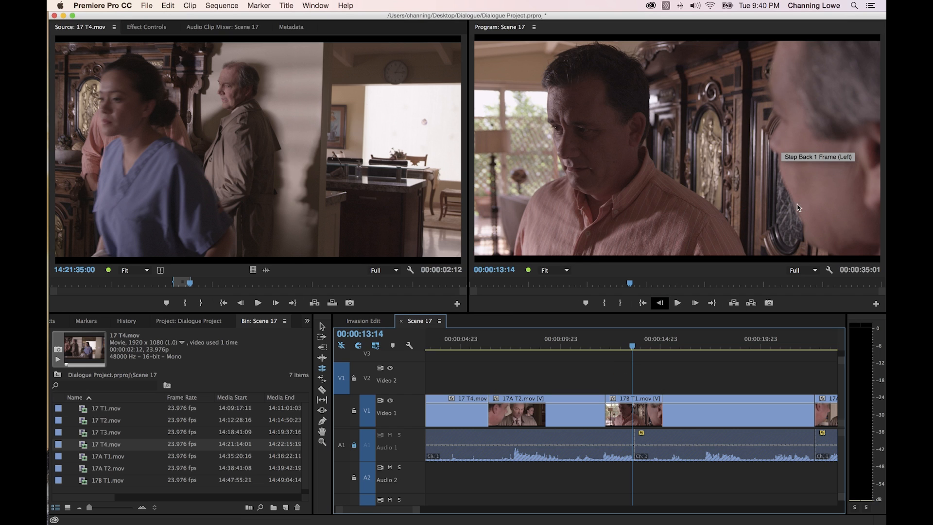
Step: Play the offset cut from 00:00:10:04 to 00:00:13:16, then replay it from 00:00:08:15 through 00:00:22:10
drag(605, 345, 563, 345)
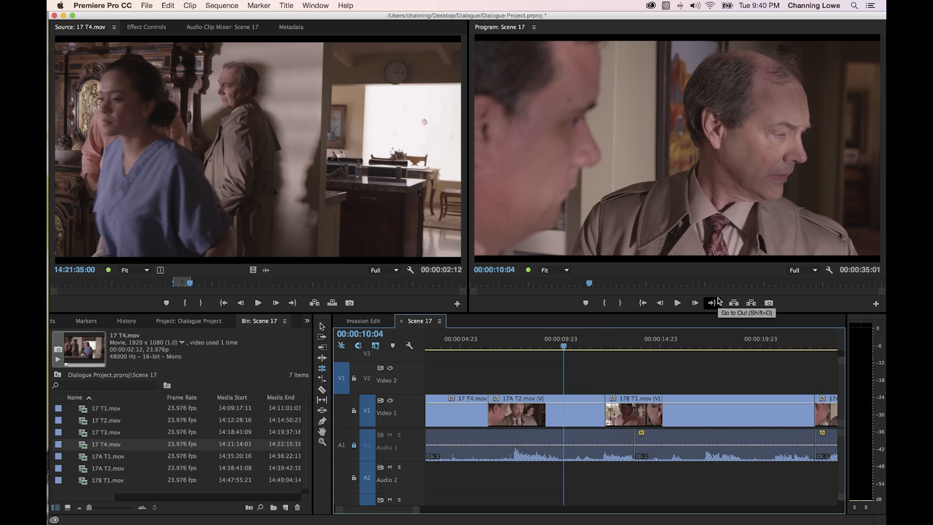
key(space)
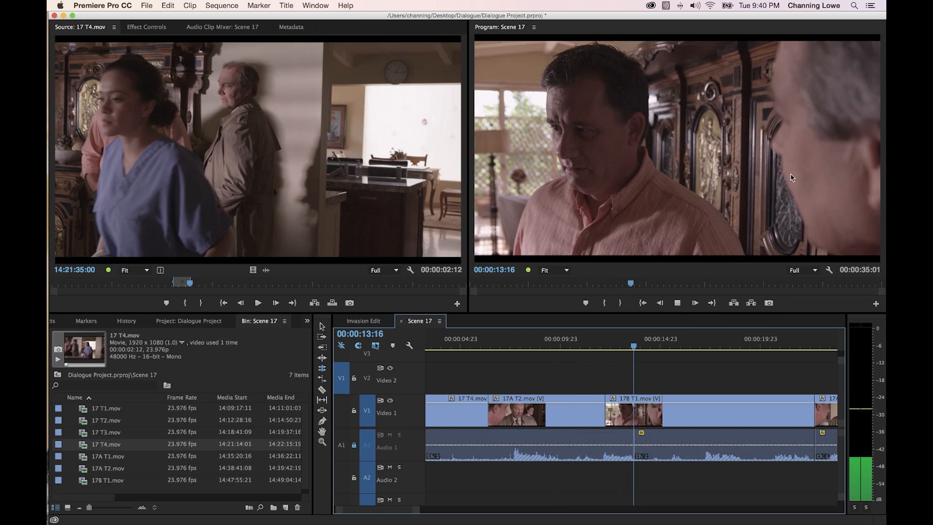
key(space)
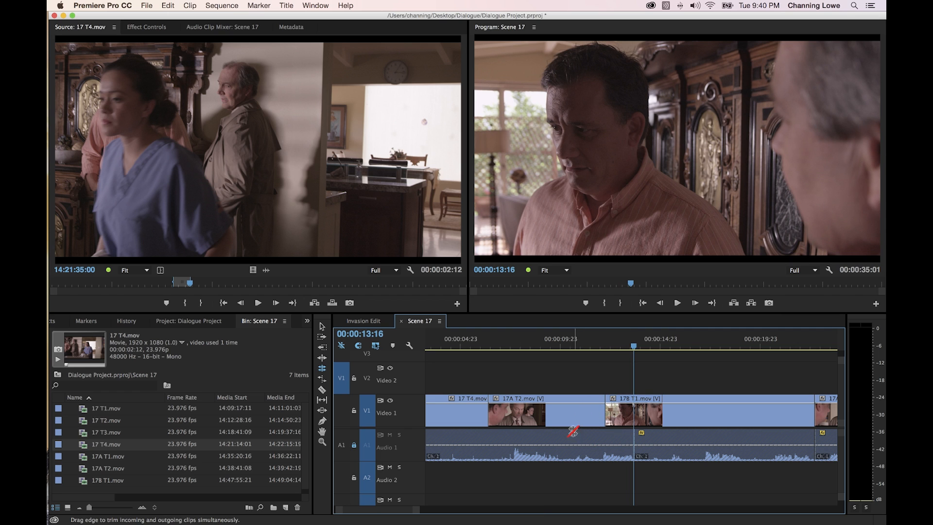
click(532, 345)
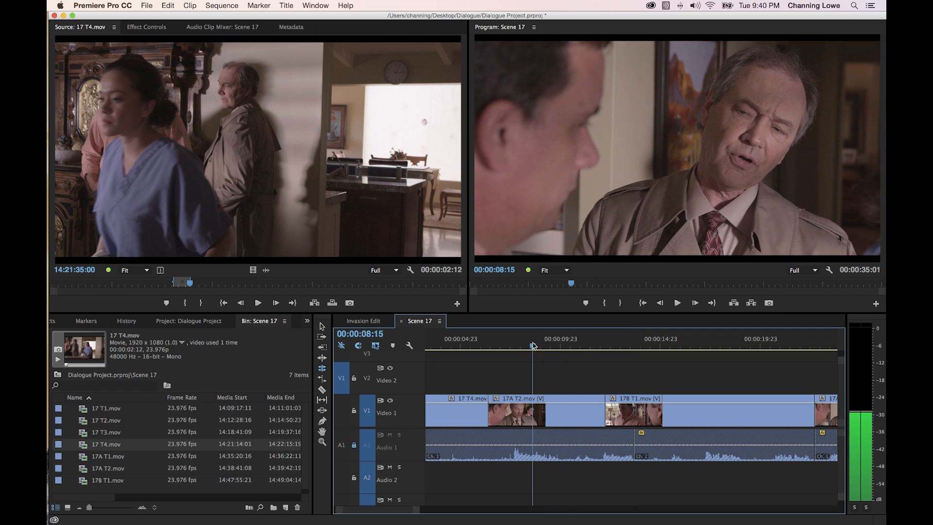
key(space)
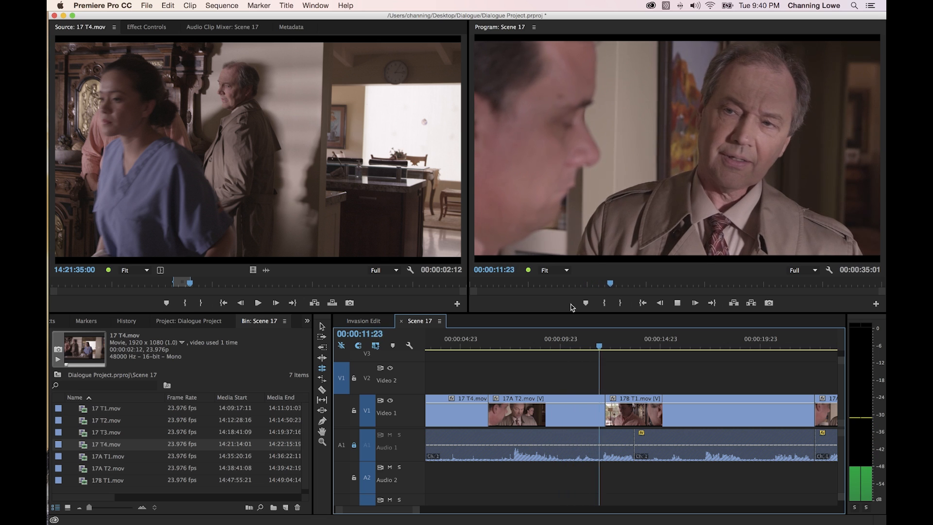
key(space)
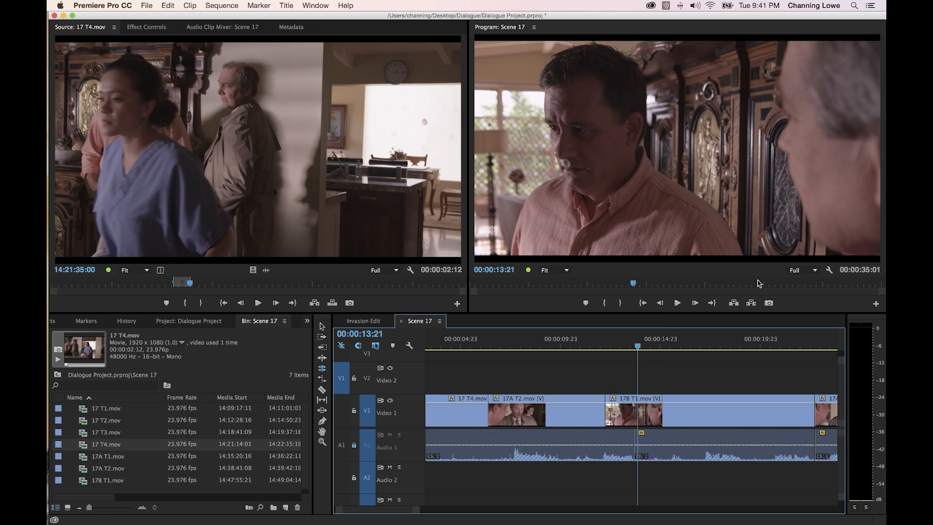
key(space)
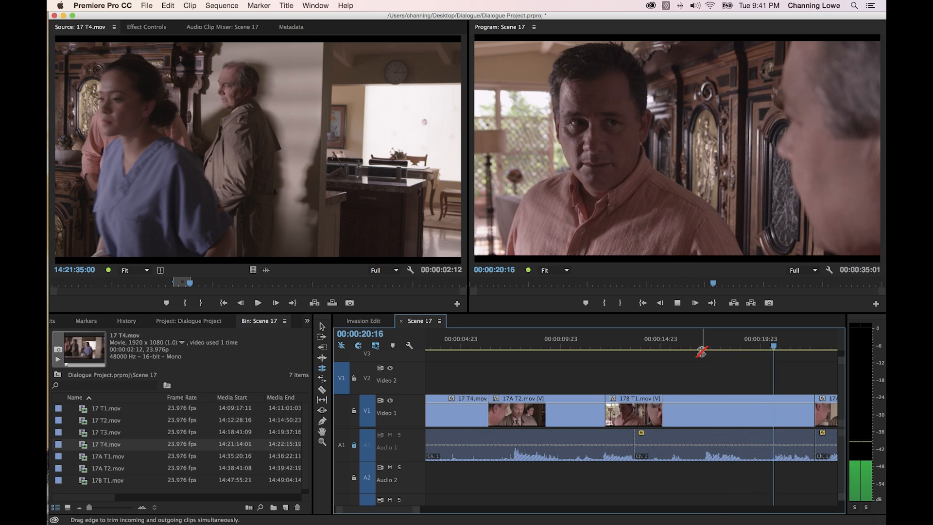
key(space)
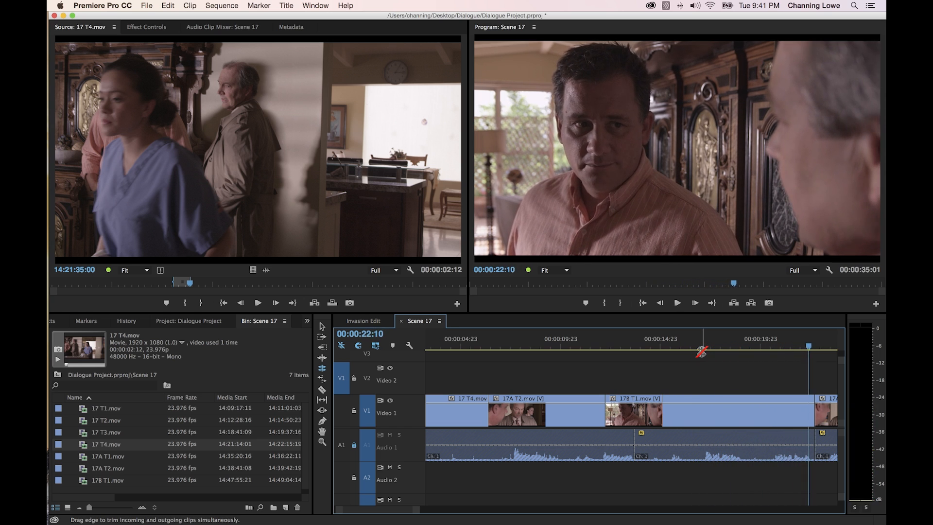
Step: Switch to the technique list in Word and highlight the Reactions line
key(super+Tab)
drag(306, 229, 254, 228)
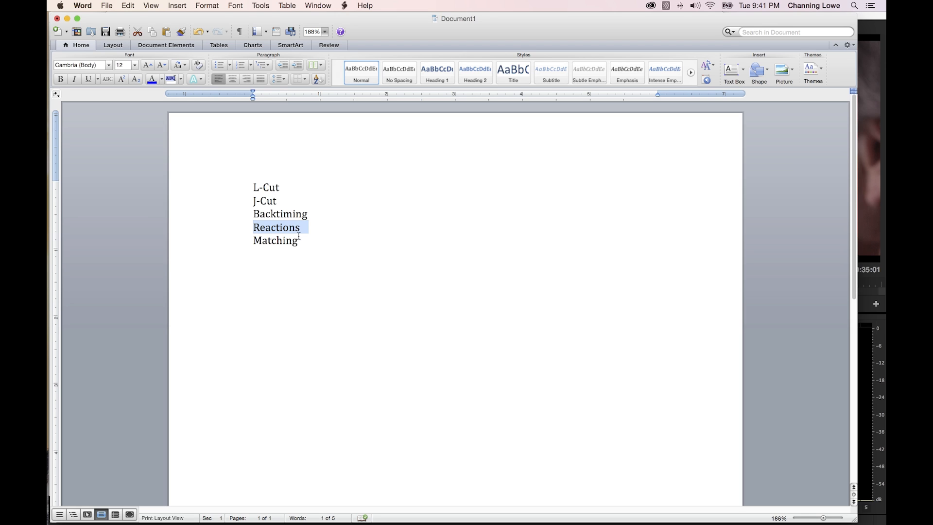
Step: Highlight the Reactions and Matching lines in Word, switch back to Premiere Pro and fit the whole Scene 17 sequence in the timeline
drag(300, 246, 272, 259)
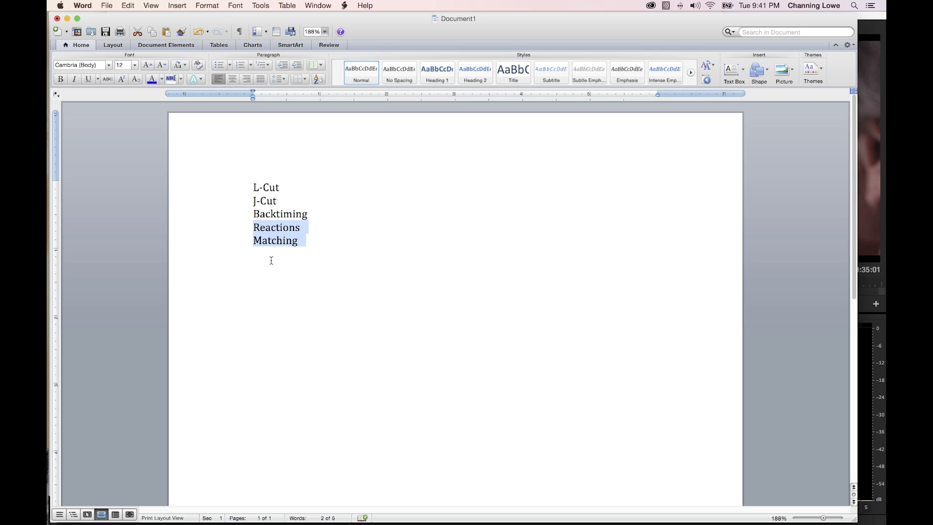
key(super+h)
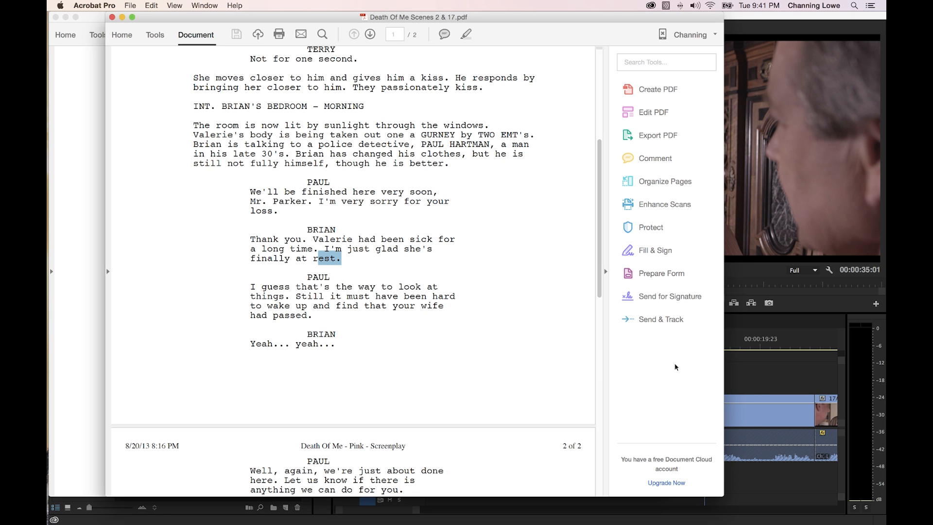
key(super+h)
key(backslash)
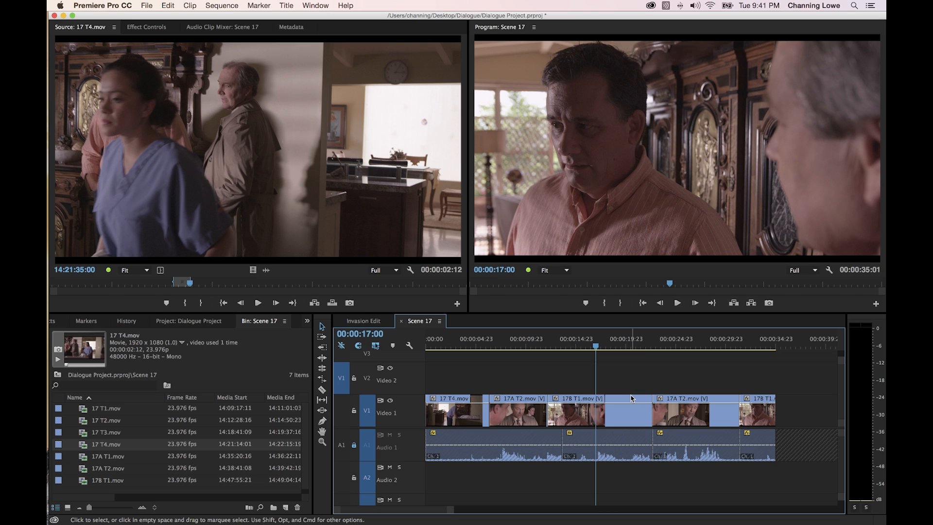
Step: Play the 17B T1.mov shot around 00:00:17:00 and return the playhead to 00:00:17:00
click(593, 346)
key(space)
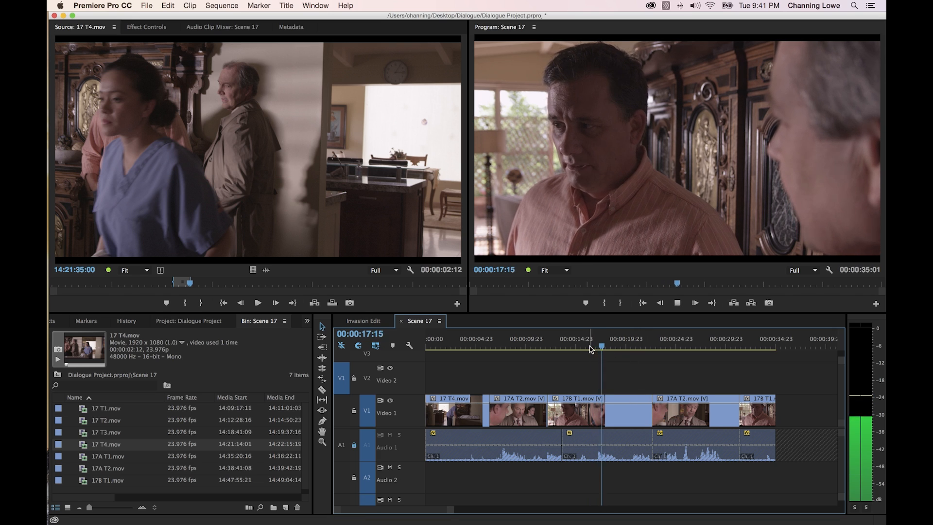
drag(608, 346, 597, 347)
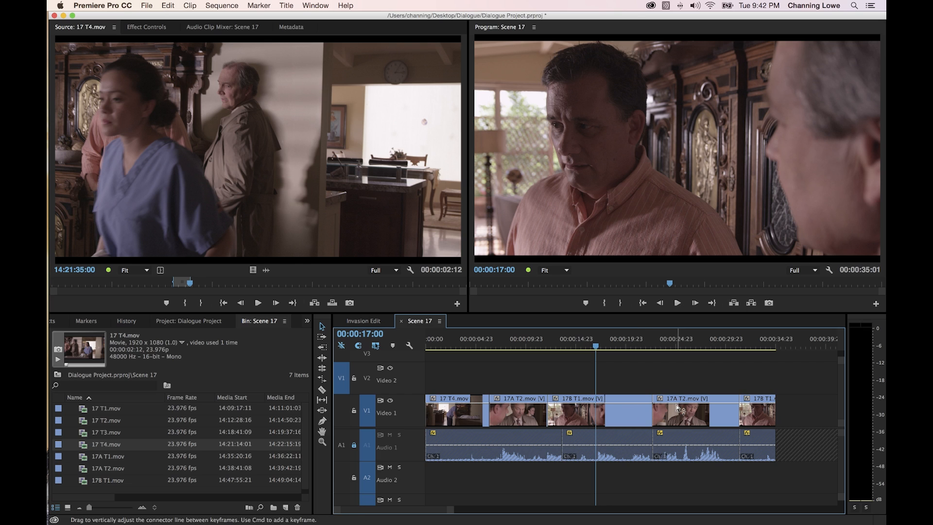
Step: Copy the first 17A T2.mov video clip onto Video 2 and trim both ends so it covers 17B T1.mov from about 00:00:16:00 to 00:00:20:04
click(533, 415)
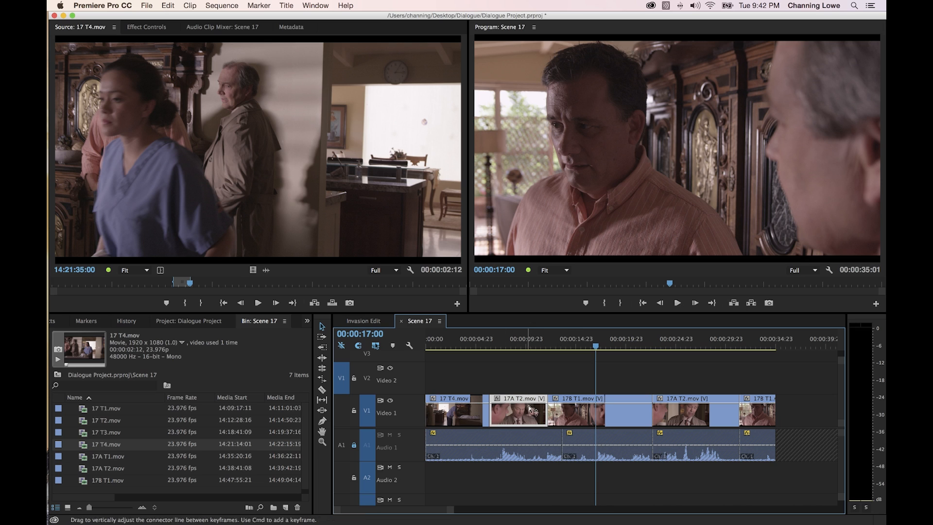
click(563, 416)
click(530, 416)
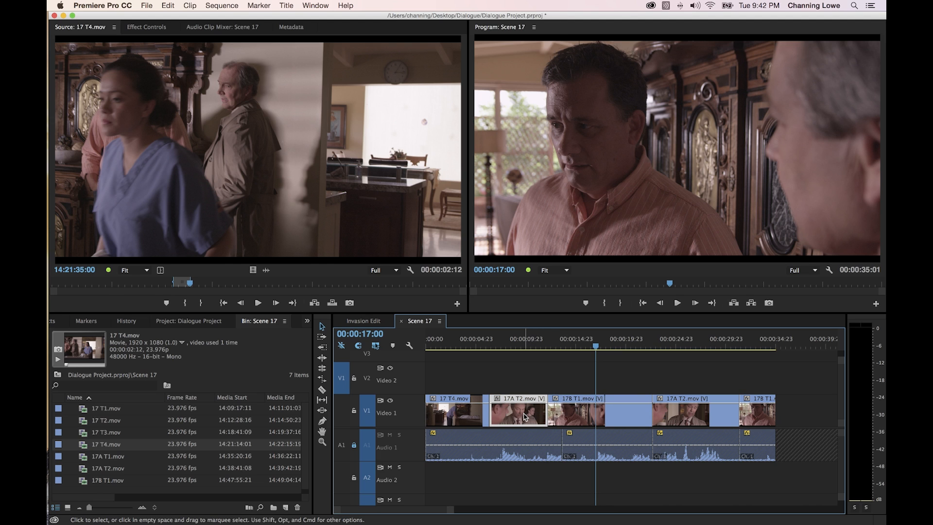
drag(525, 417, 527, 376)
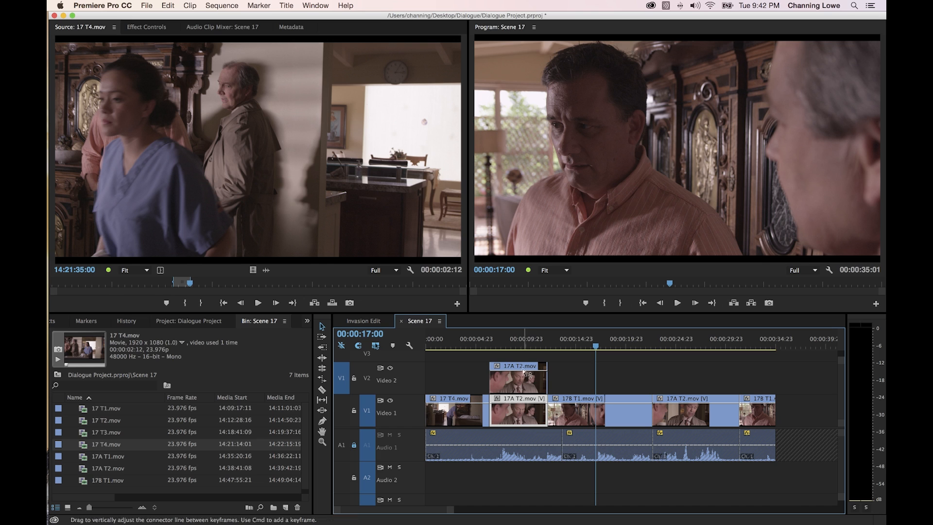
drag(543, 384, 627, 386)
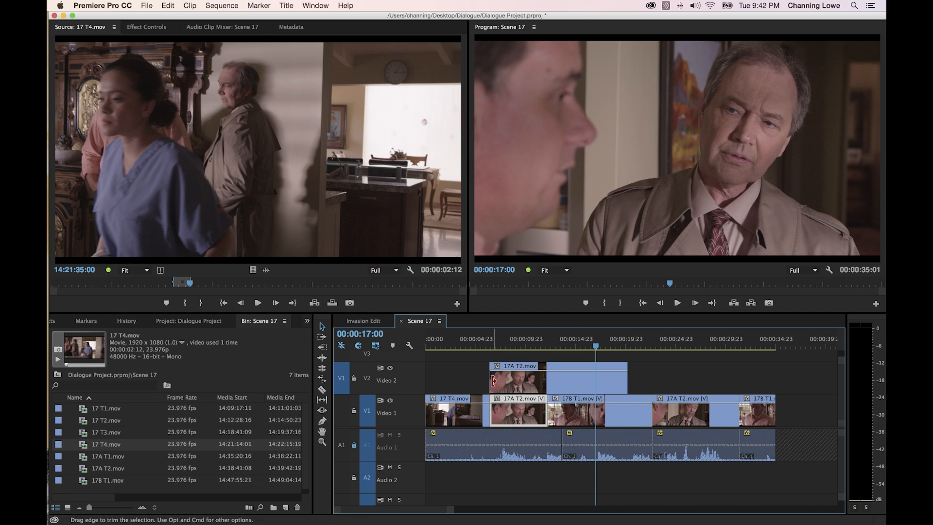
drag(493, 381, 588, 384)
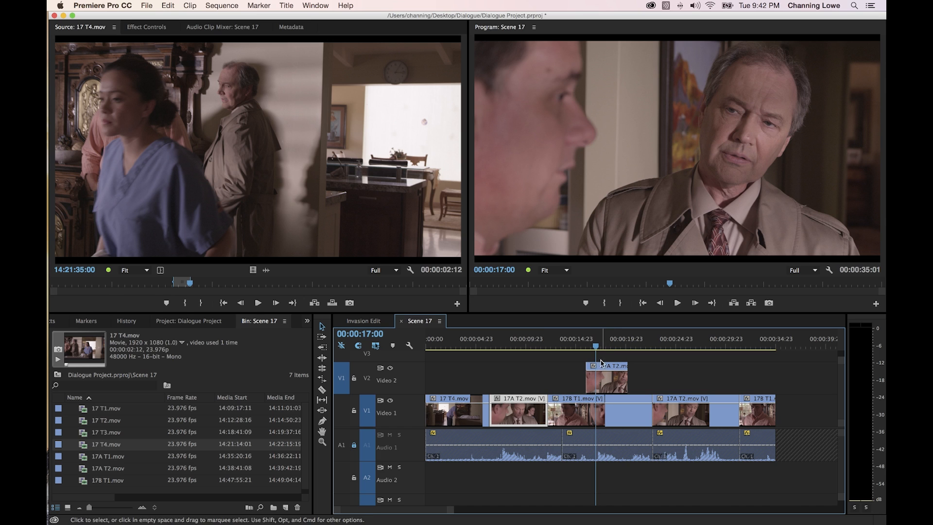
Step: Play the cut into the Video 2 reaction shot from 00:00:15:16 to 00:00:17:18 and replay it from about 00:00:15:18
drag(595, 345, 583, 347)
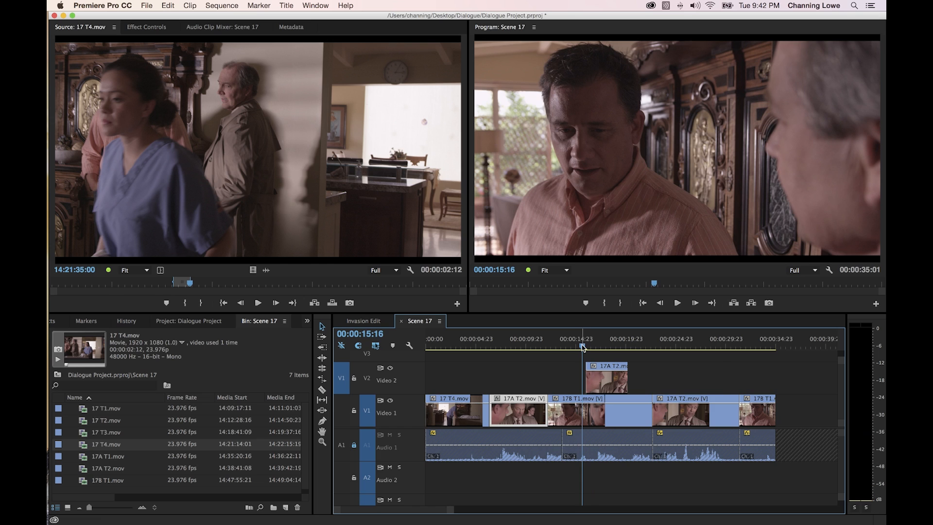
key(=)
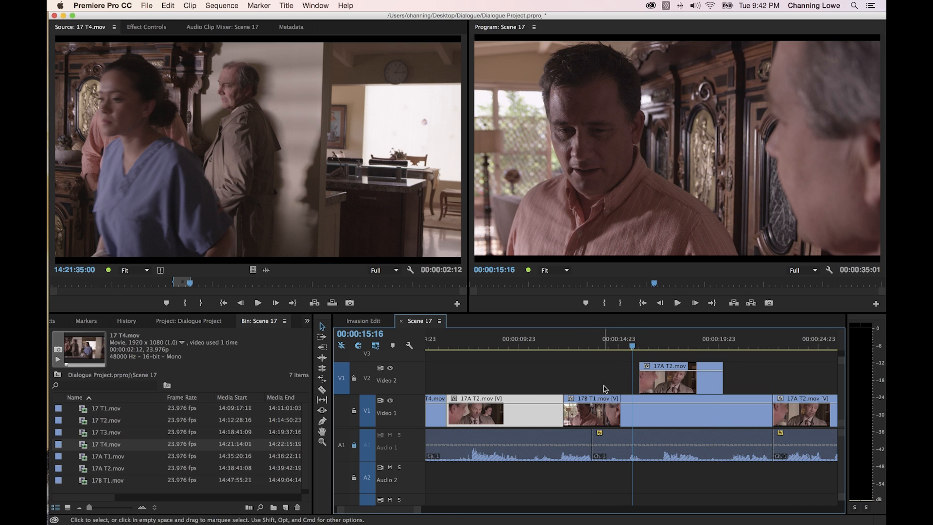
key(space)
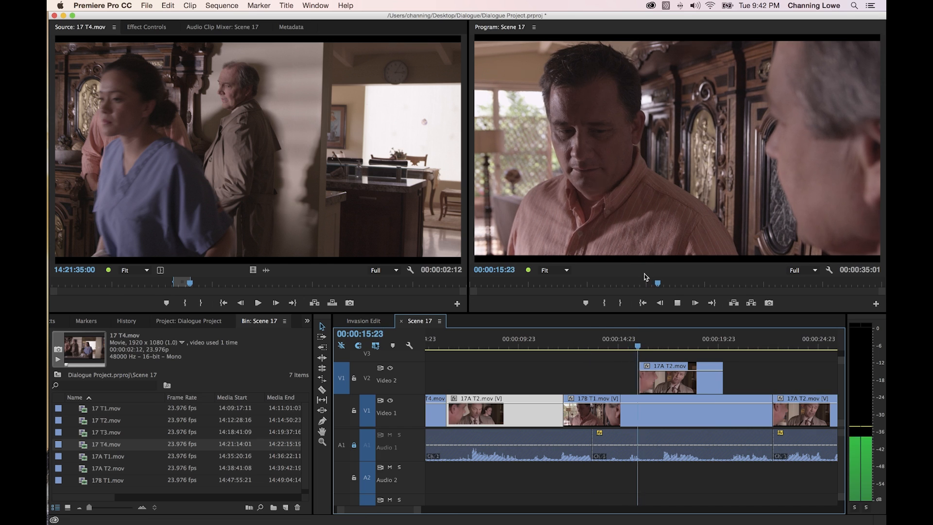
key(space)
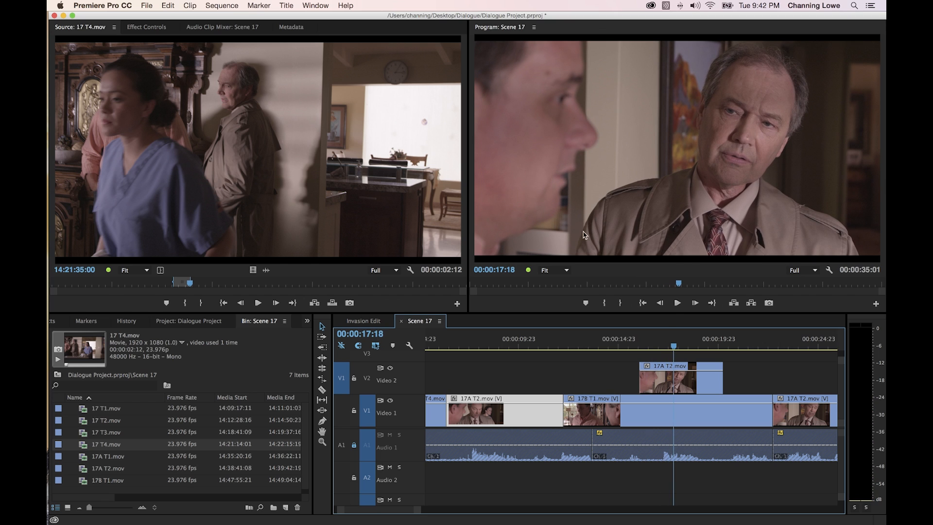
drag(665, 346, 634, 347)
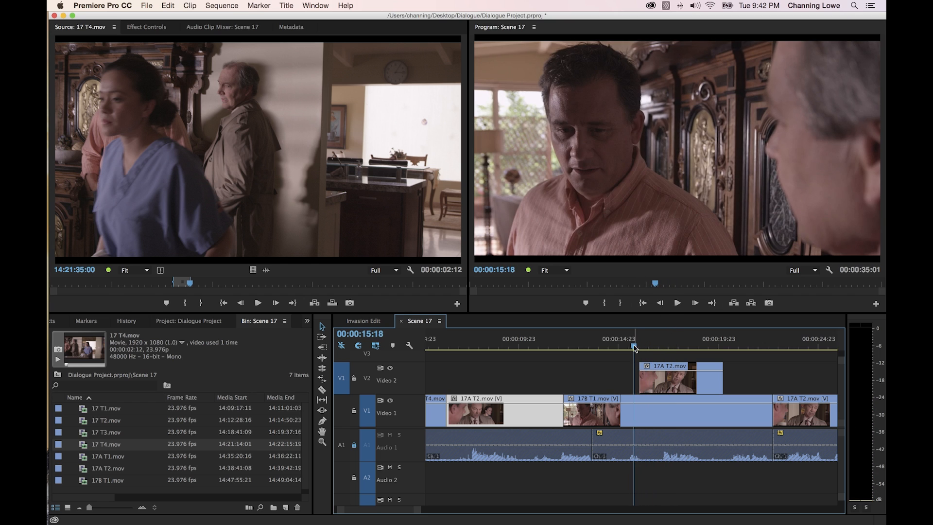
key(space)
key(space)
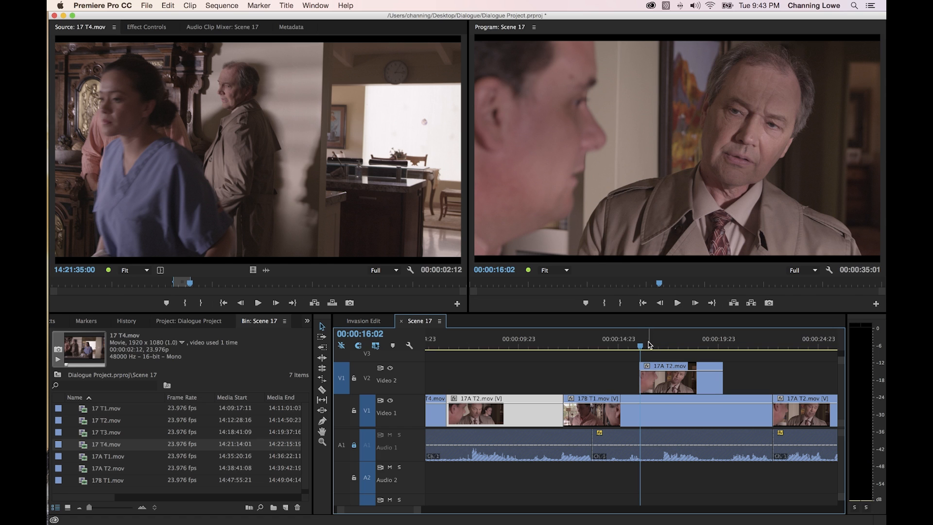
click(632, 346)
key(space)
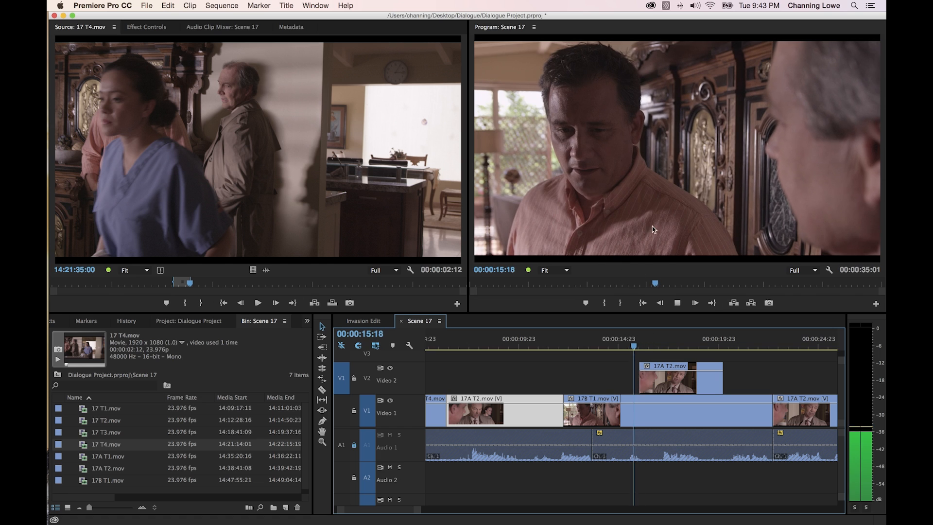
key(space)
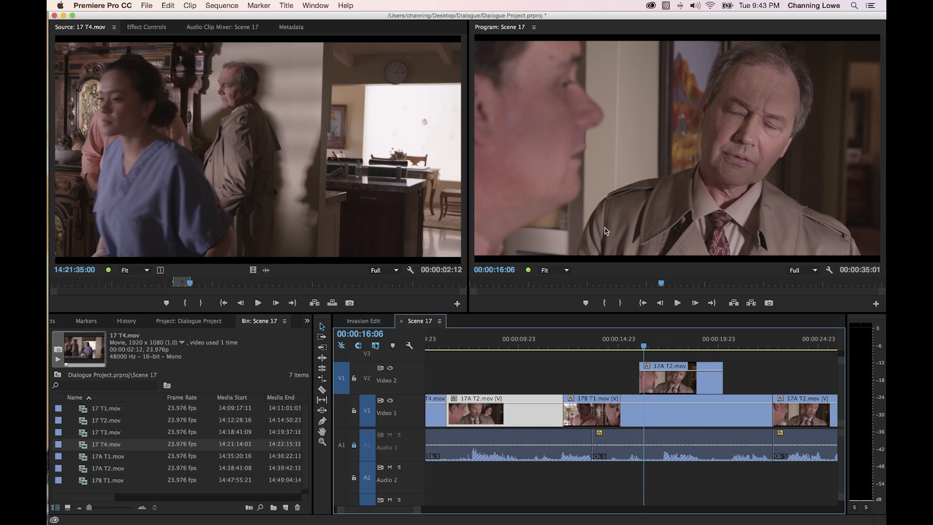
Step: Trim the start of the Video 2 reaction shot to 00:00:16:18 and shift the clip so it begins at 00:00:17:05
drag(644, 347, 653, 352)
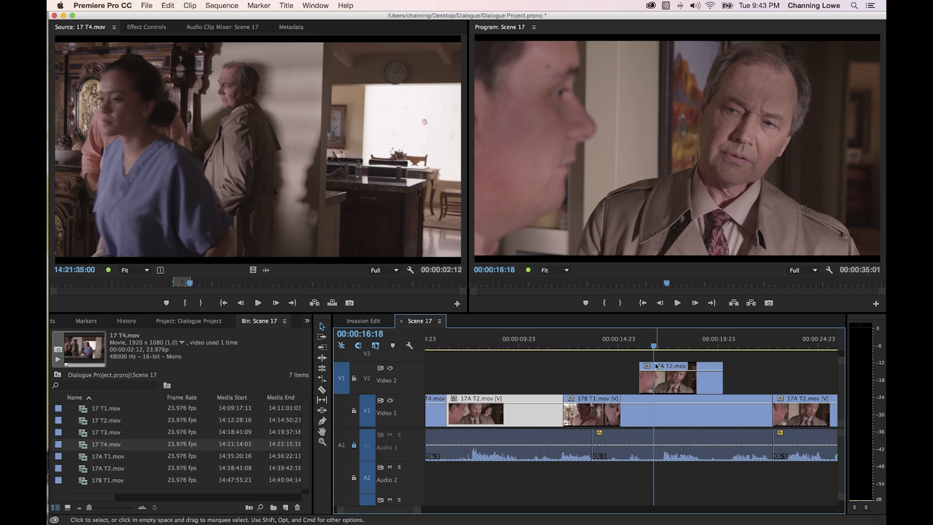
drag(641, 384, 655, 383)
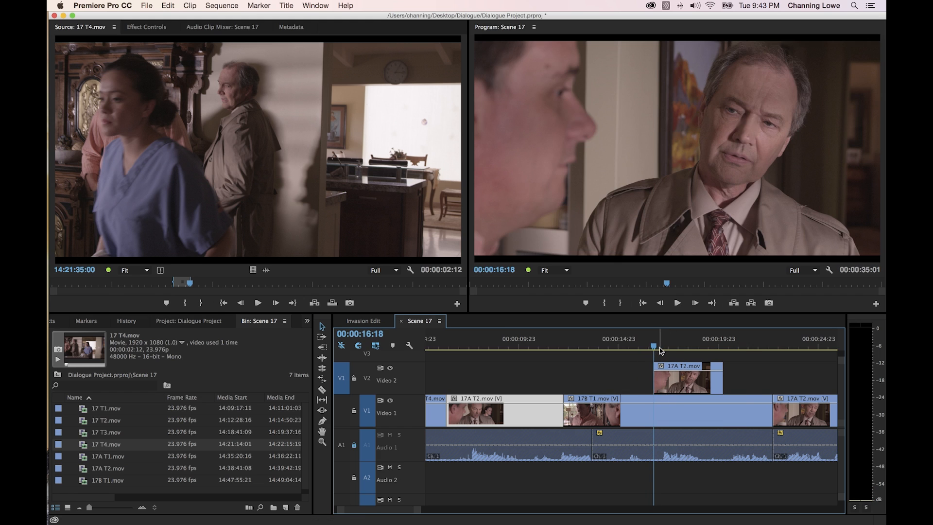
key(Right)
key(Right)
key(Right)
key(Right)
key(Right)
key(Right)
key(Right)
key(Right)
key(Right)
key(Right)
key(Right)
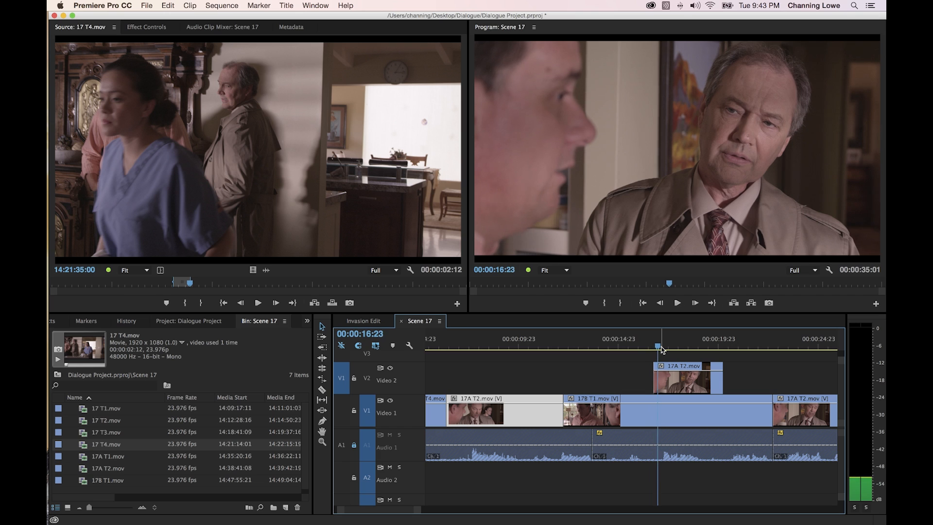
key(Right)
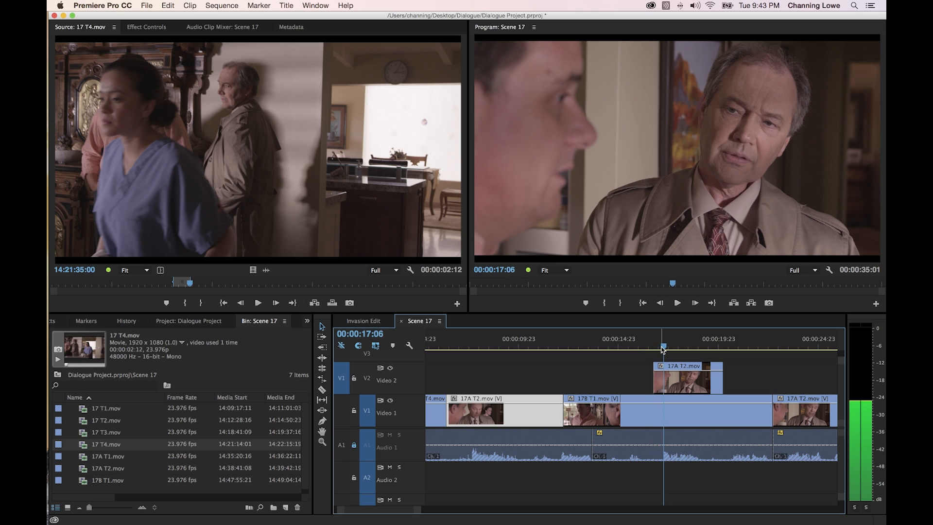
key(Left)
click(673, 389)
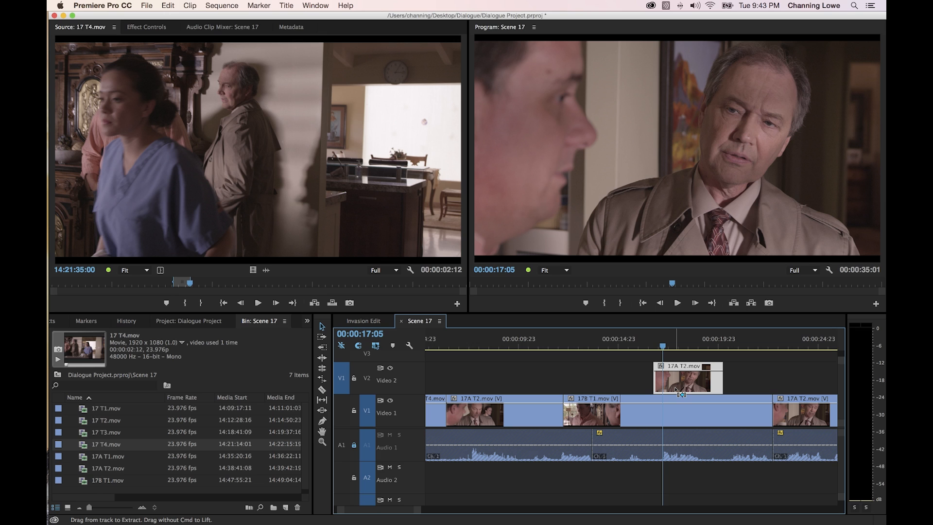
drag(675, 389, 676, 390)
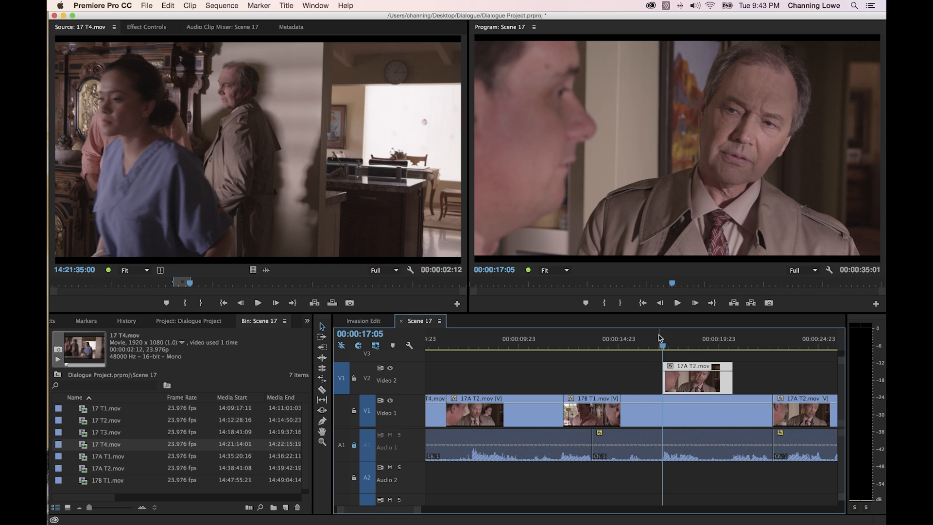
Step: Play the shifted Video 2 reaction shot through to 00:00:18:17
click(642, 340)
key(space)
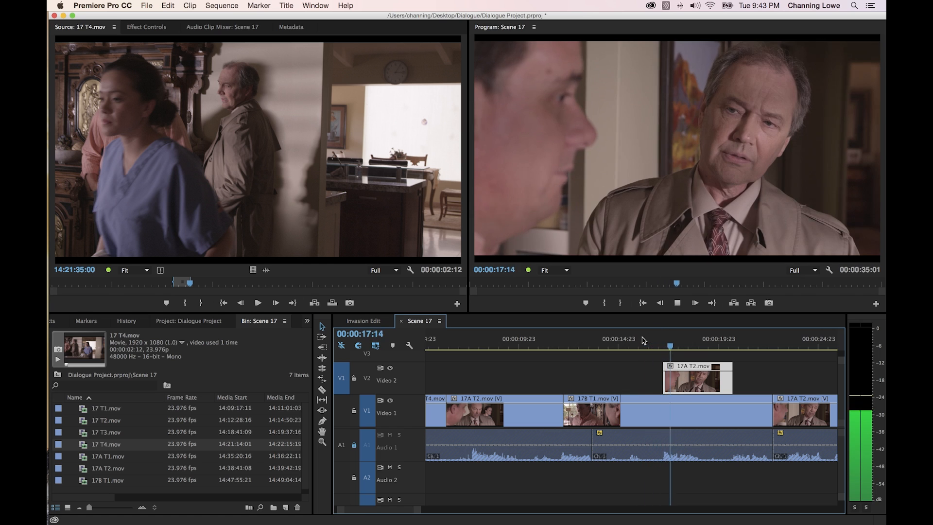
key(space)
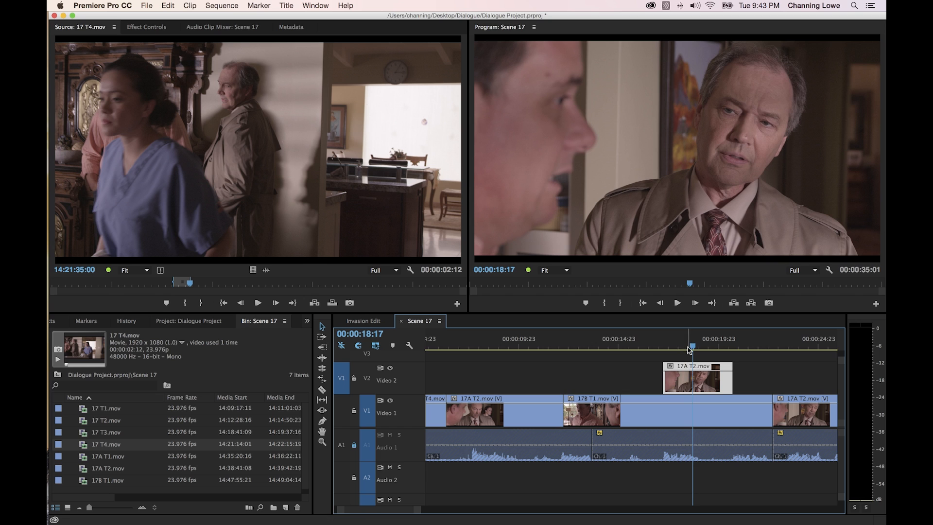
Step: Trim the Video 2 reaction shot to about 1.7 seconds starting near 00:00:16:18 and play it back past 00:00:19:07
drag(692, 346, 663, 351)
drag(730, 383, 654, 382)
click(614, 346)
key(space)
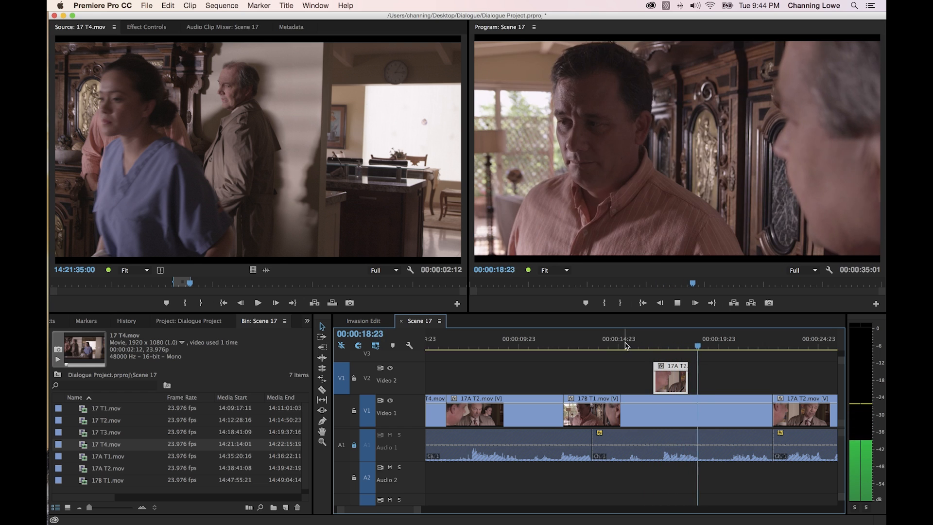
click(627, 346)
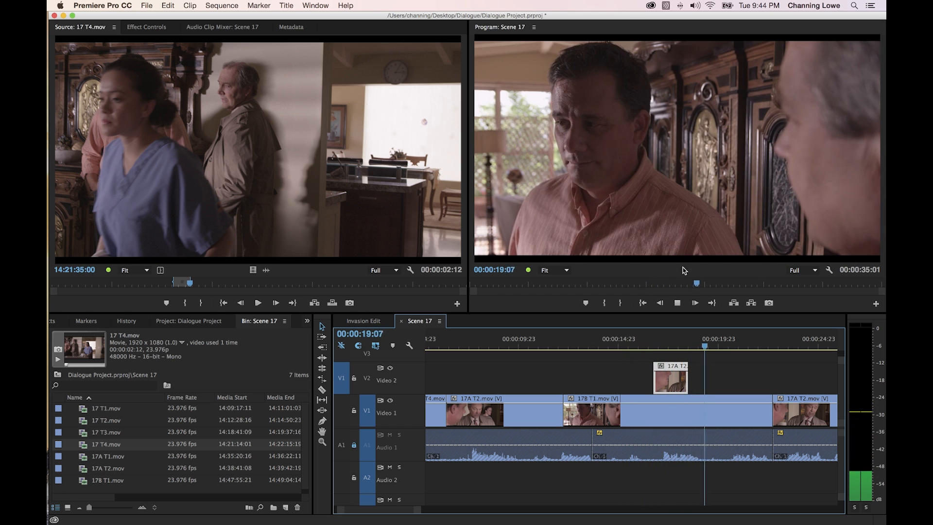
key(space)
click(684, 346)
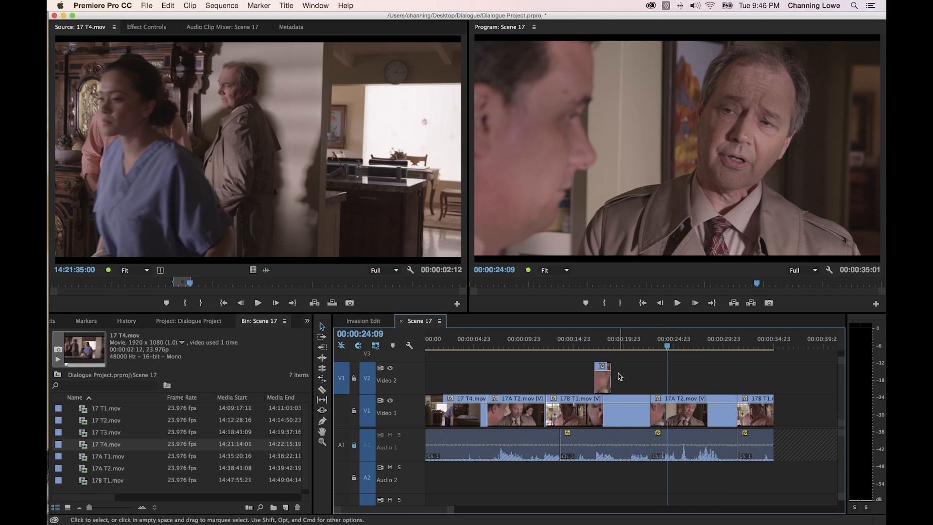
Step: Move the short 17A T2.mov reaction shot from Video 2 down onto Video 1, overwriting that part of 17B T1.mov
click(595, 386)
key(alt+Down)
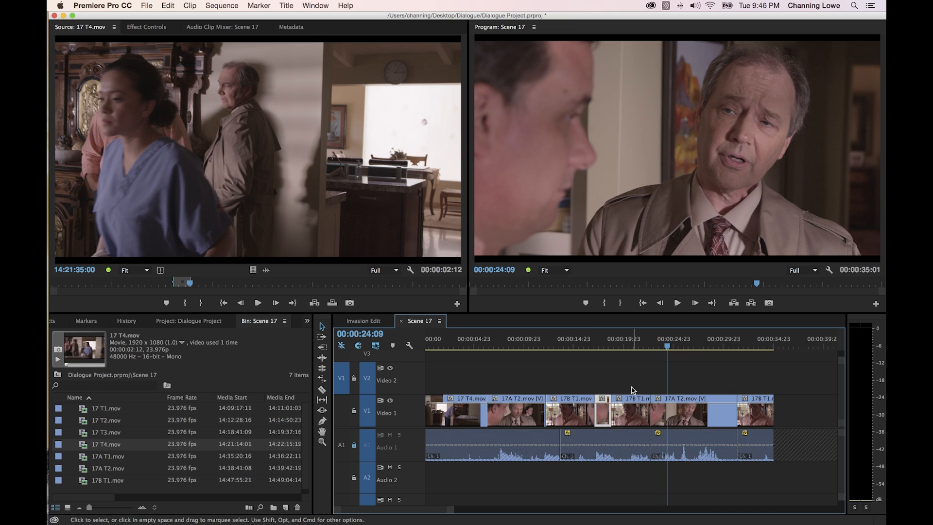
Step: Copy the last 17B T1.mov video clip onto Video 2 above 17A T2.mov, about 3.1 seconds long and starting near 00:00:24:20
drag(747, 385, 760, 413)
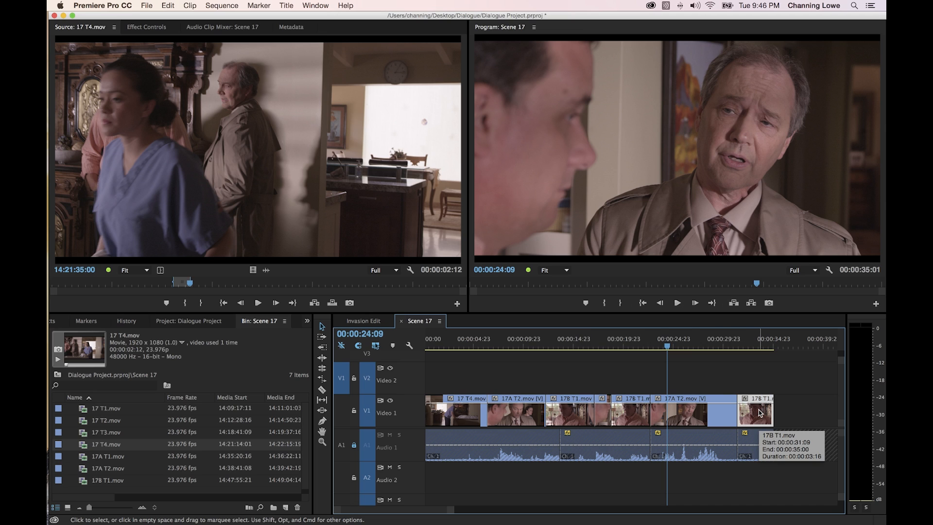
drag(760, 413, 642, 380)
scroll(751, 388, right, 2)
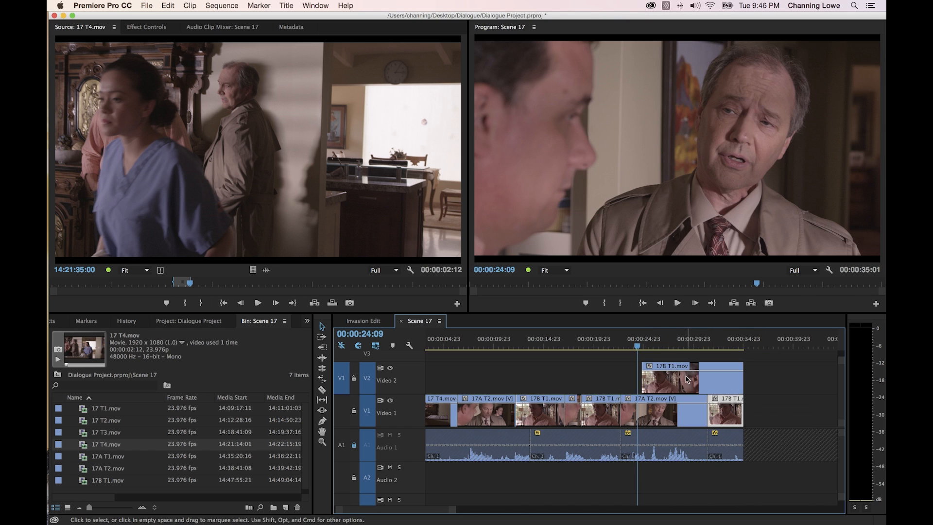
drag(742, 381, 672, 378)
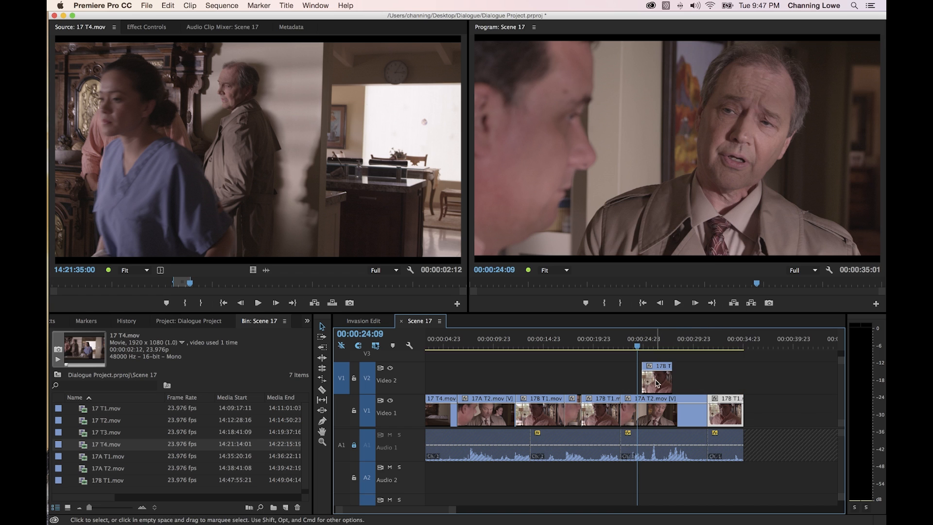
Step: Play the 17B T1.mov reaction shot on Video 2 through 00:00:27:07 and return the playhead to 00:00:24:10
drag(636, 347, 623, 348)
key(space)
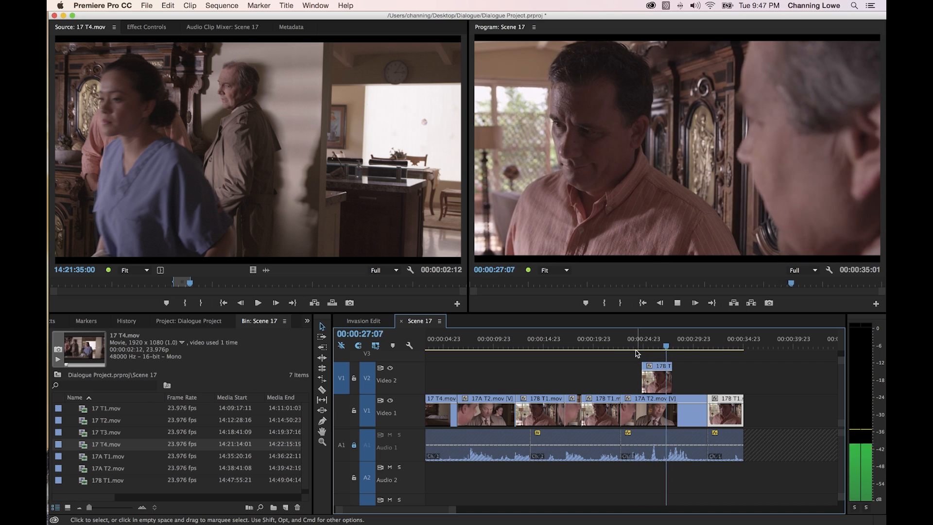
click(637, 348)
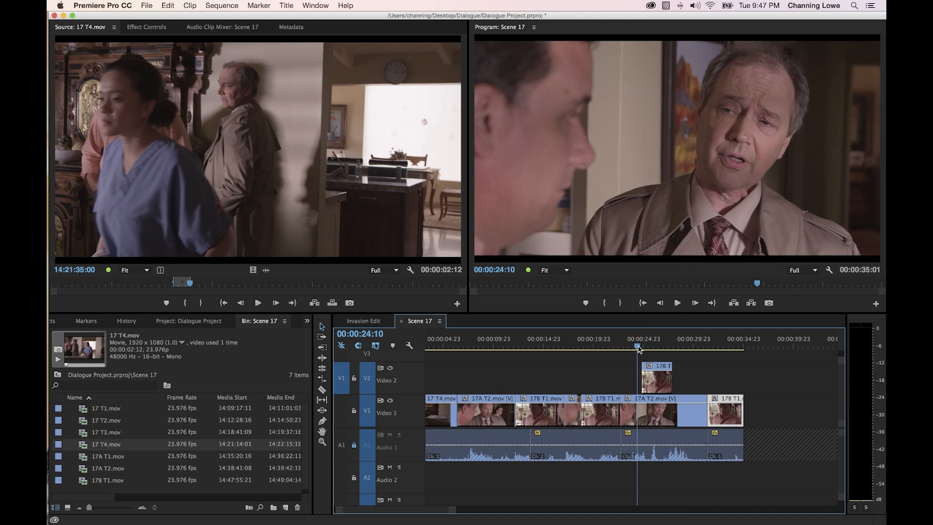
Step: Play the start of the 17B T1.mov reaction shot on Video 2 from 00:00:24:10 to about 00:00:26:04
key(=)
key(=)
key(space)
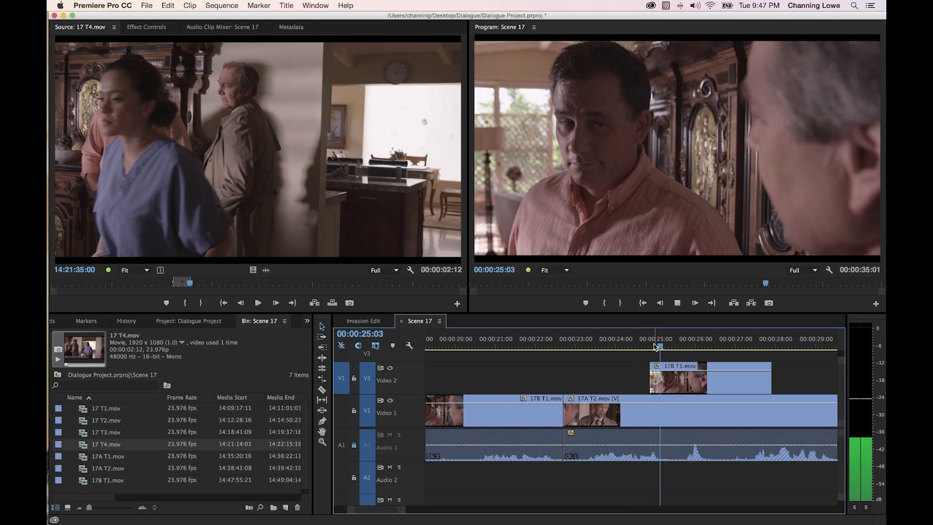
key(space)
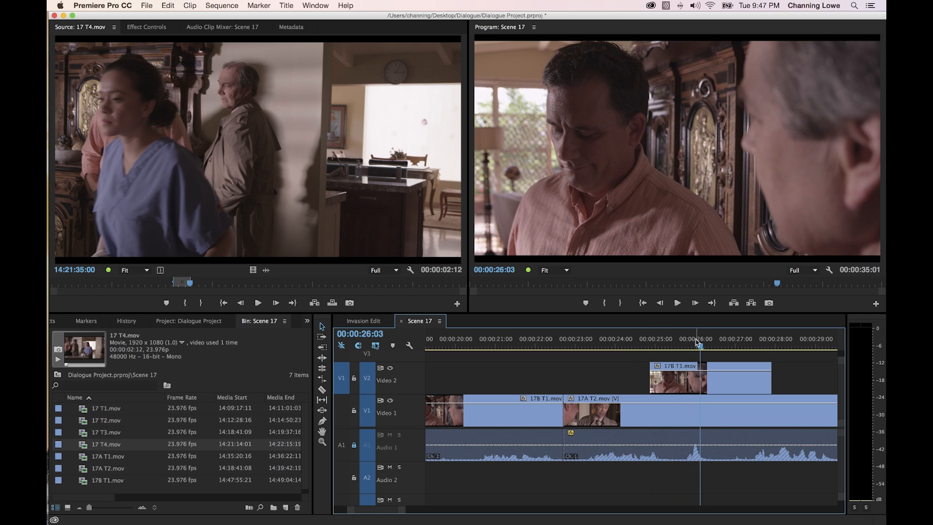
click(667, 347)
key(space)
key(space)
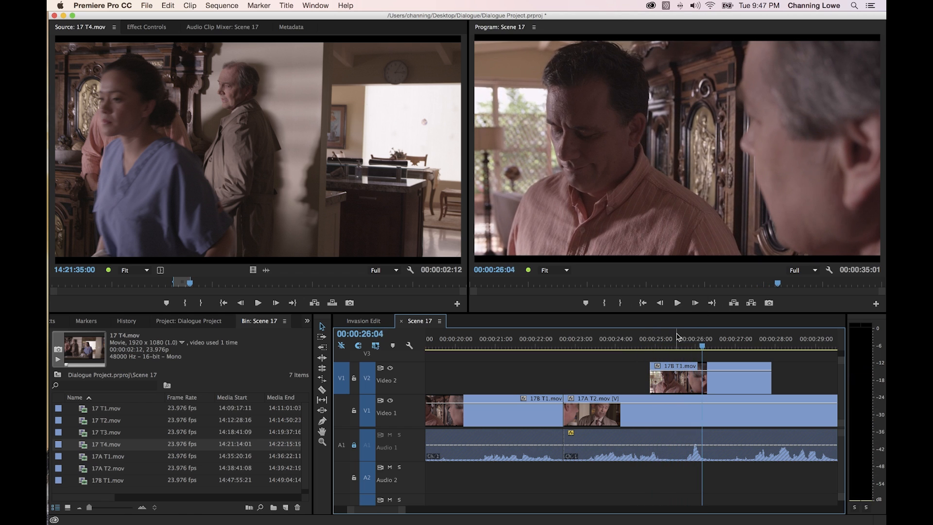
Step: Shift the Video 2 reaction shot slightly earlier to start at 00:00:24:20 and play it back to 00:00:26:07
drag(683, 384, 680, 383)
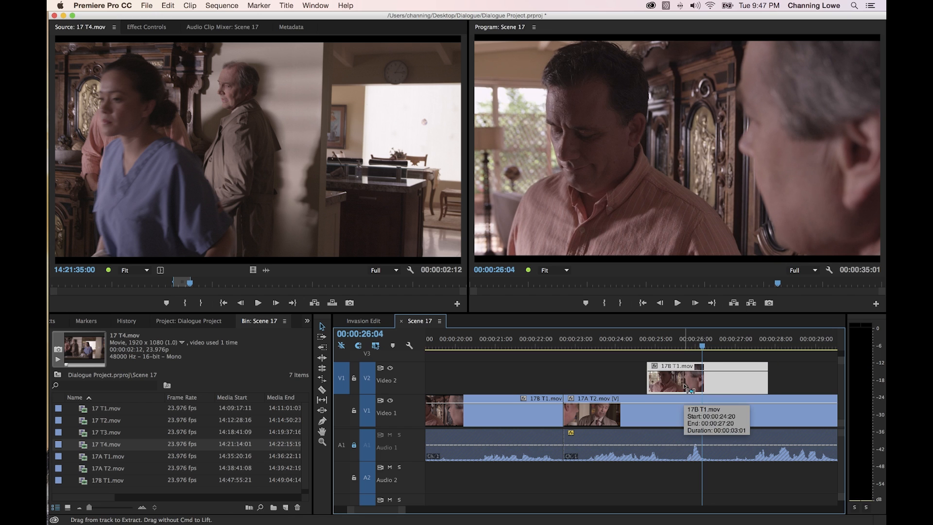
click(621, 345)
key(space)
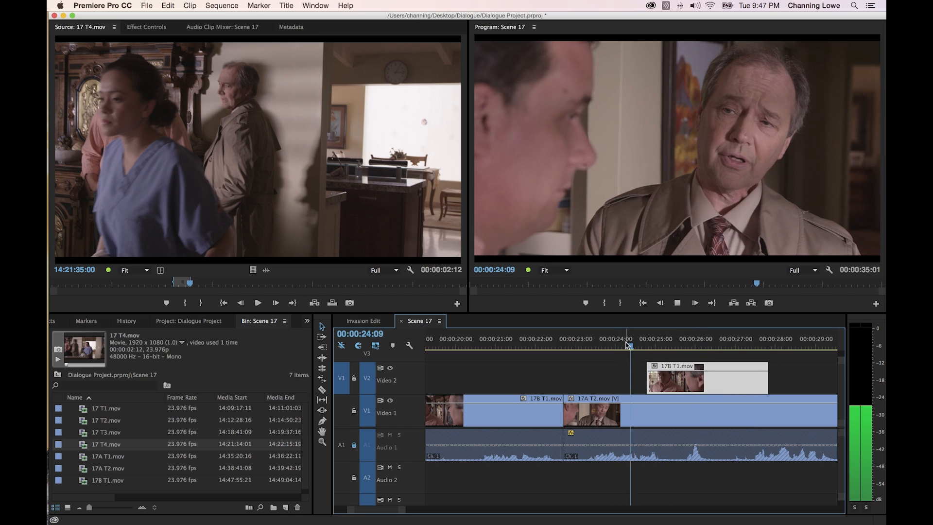
key(space)
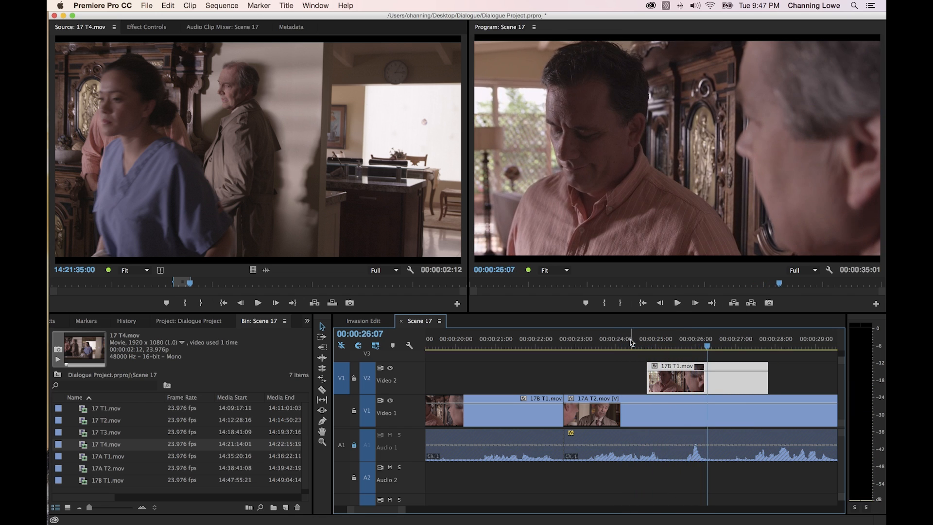
Step: Nudge the Video 2 reaction shot four frames later and play it back past its end to 00:00:29:03
key(super+Right)
key(super+Right)
key(super+Right)
key(super+Right)
click(640, 338)
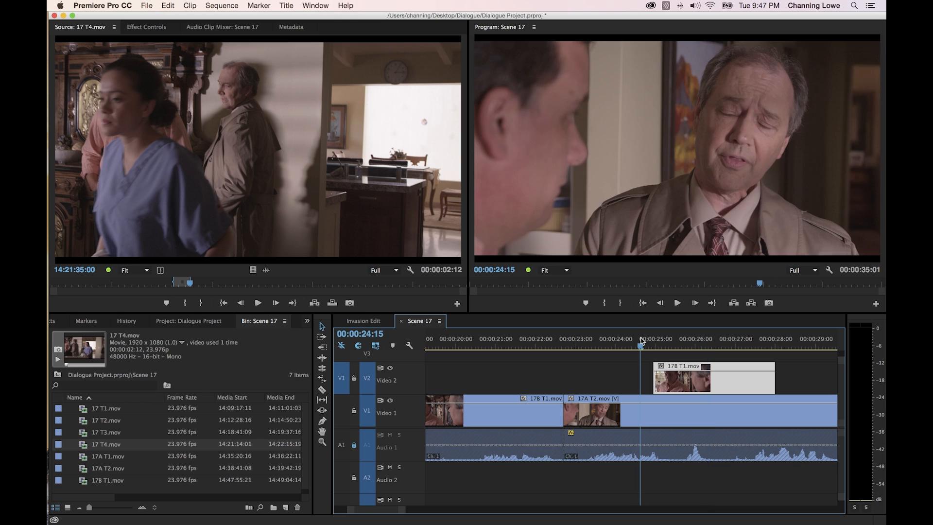
key(space)
key(space)
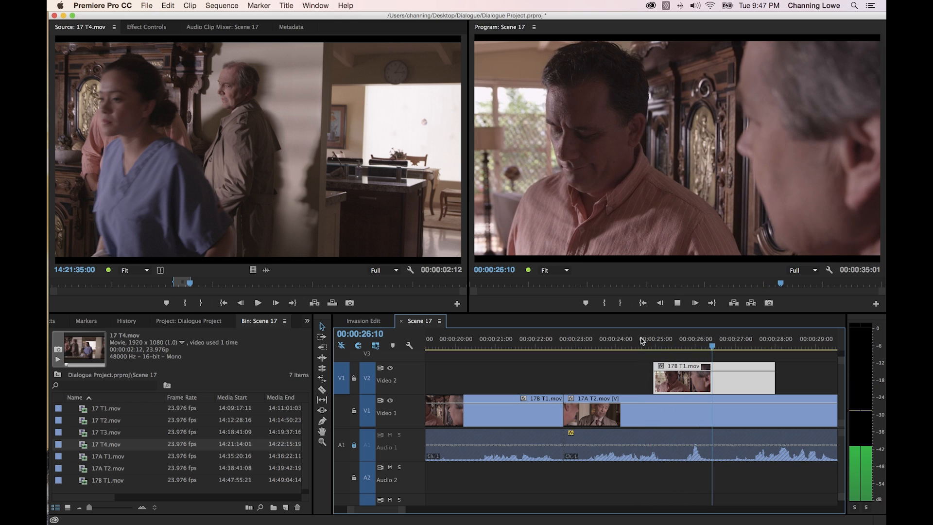
click(634, 342)
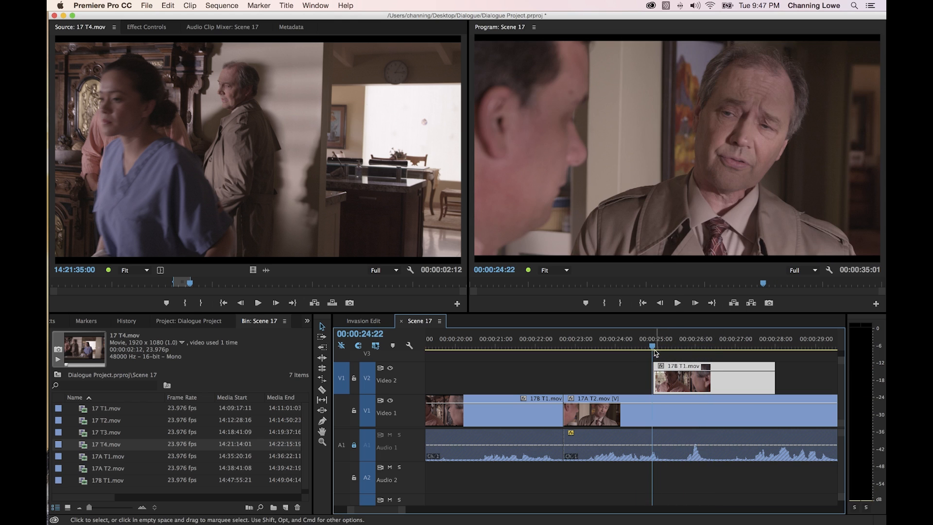
key(space)
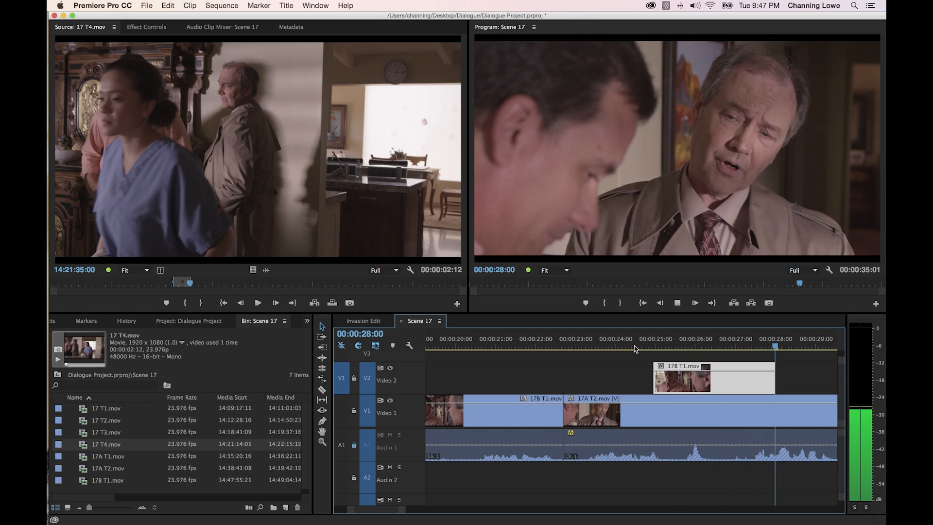
key(space)
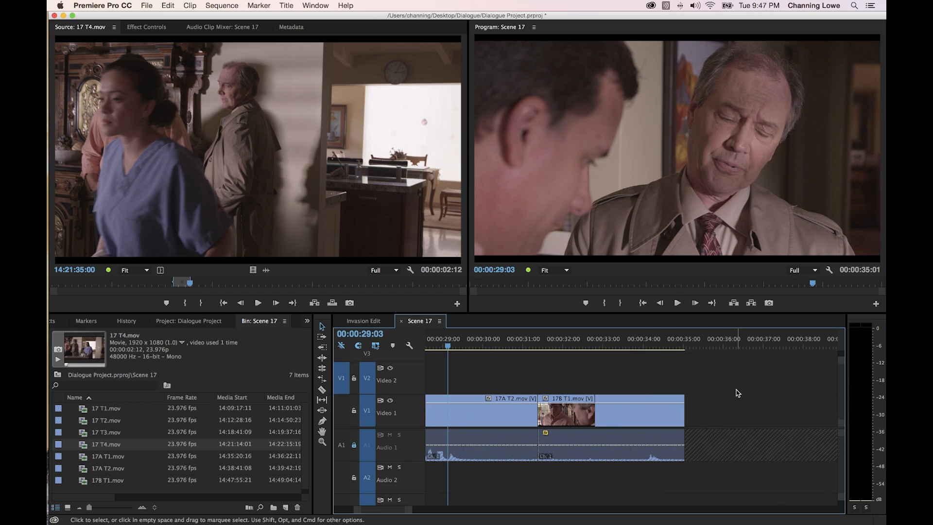
Step: Move the 17B T1.mov reaction shot from Video 2 down onto Video 1, overwriting part of 17A T2.mov, and unlock Audio 1
key(minus)
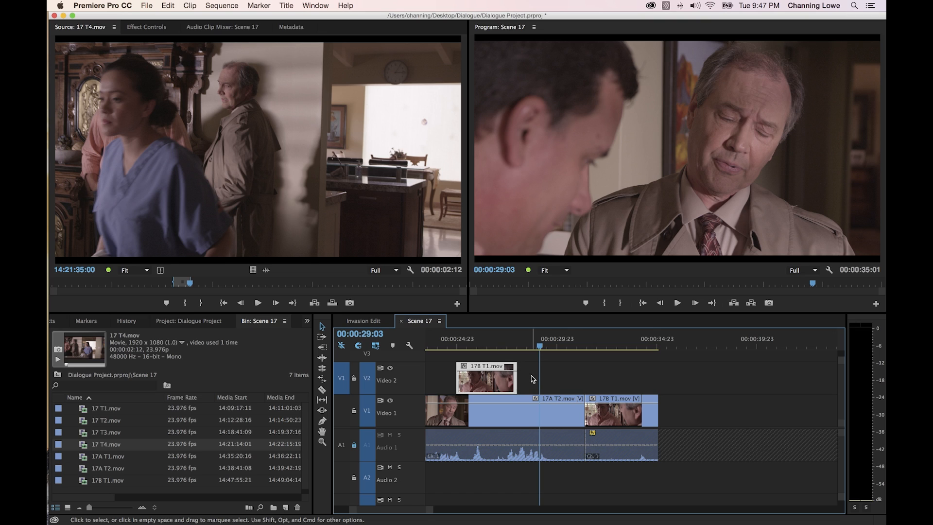
key(alt+Down)
key(backslash)
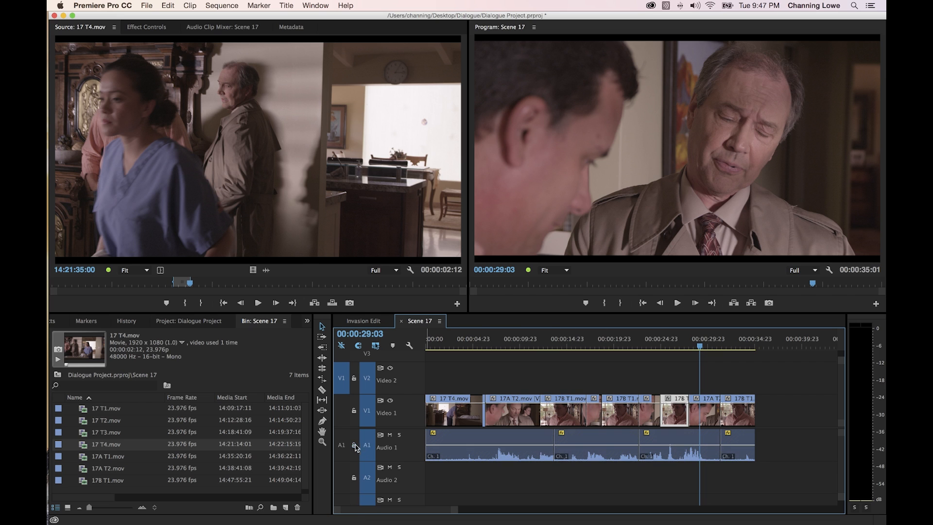
Step: Play the scene from its start to 00:00:01:13 and ripple-trim the beginning of the opening 17 T4.mov clip to that point
click(435, 346)
drag(435, 346, 407, 368)
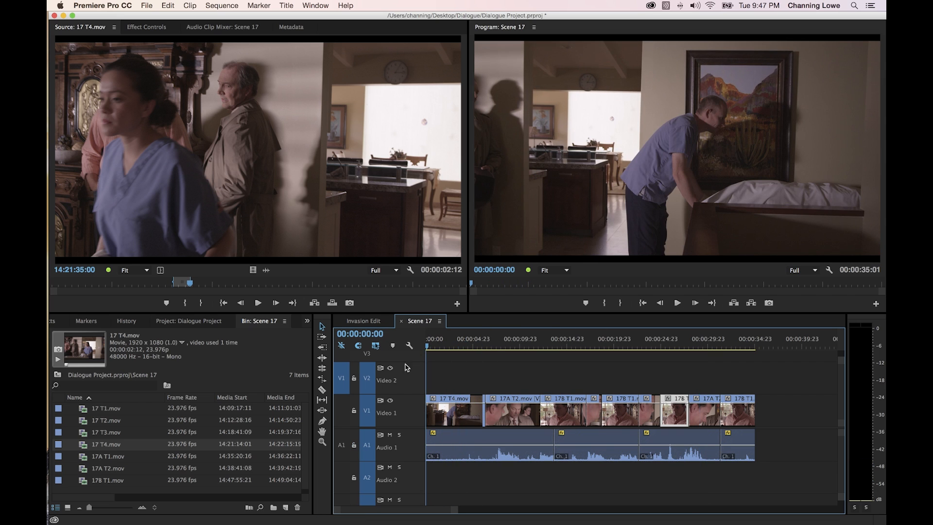
key(space)
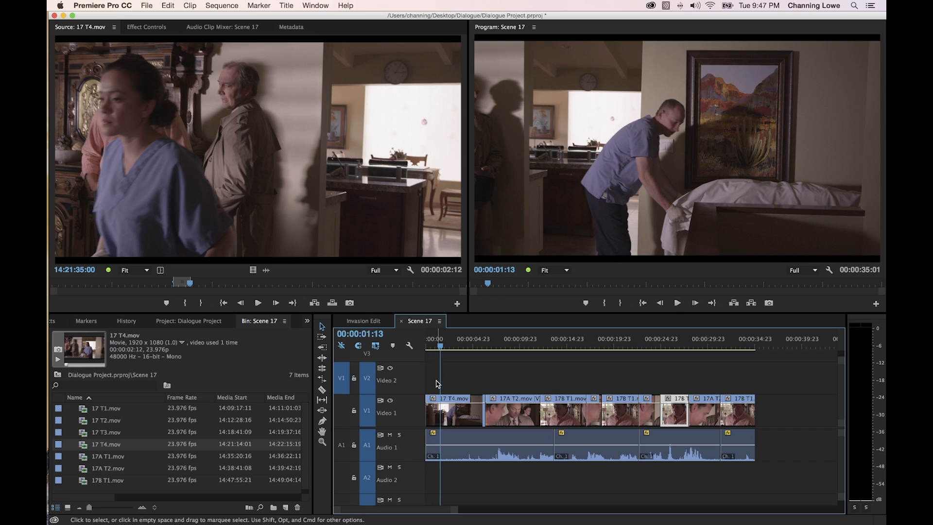
key(q)
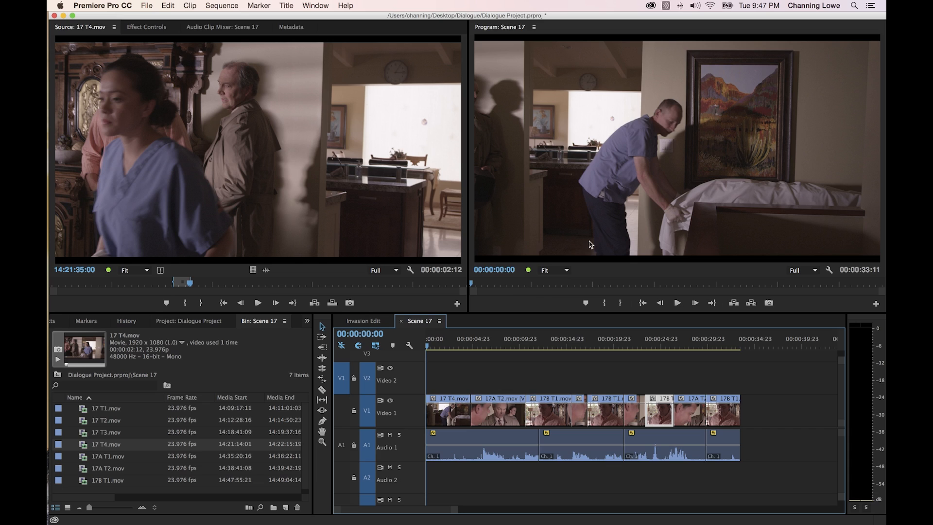
Step: Review the finished Scene 17 sequence in an enlarged view, and examine the opening 17 T4.mov shot around 00:00:03:10
key(grave)
key(space)
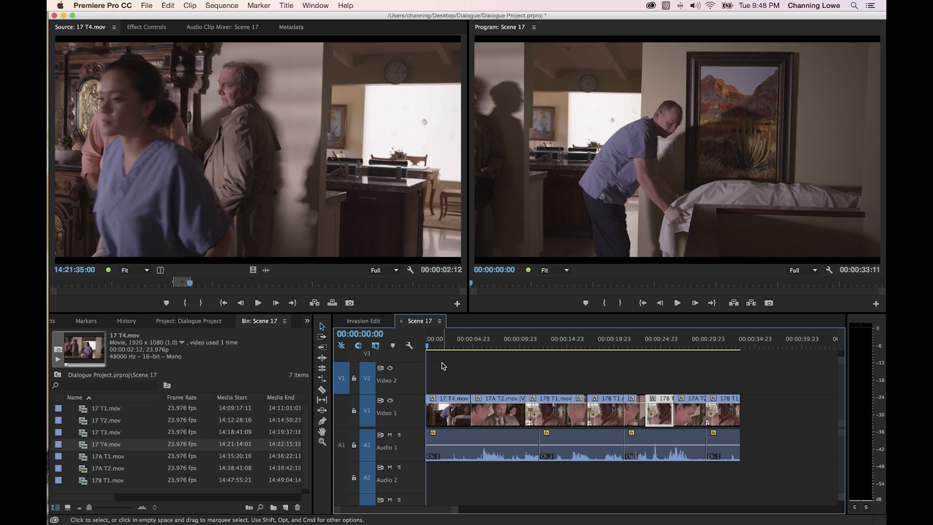
scroll(443, 366, up, 1)
scroll(444, 367, down, 1)
mouse_move(454, 346)
mouse_down()
mouse_move(473, 346)
mouse_move(456, 346)
mouse_up()
key(Right)
key(Right)
key(Right)
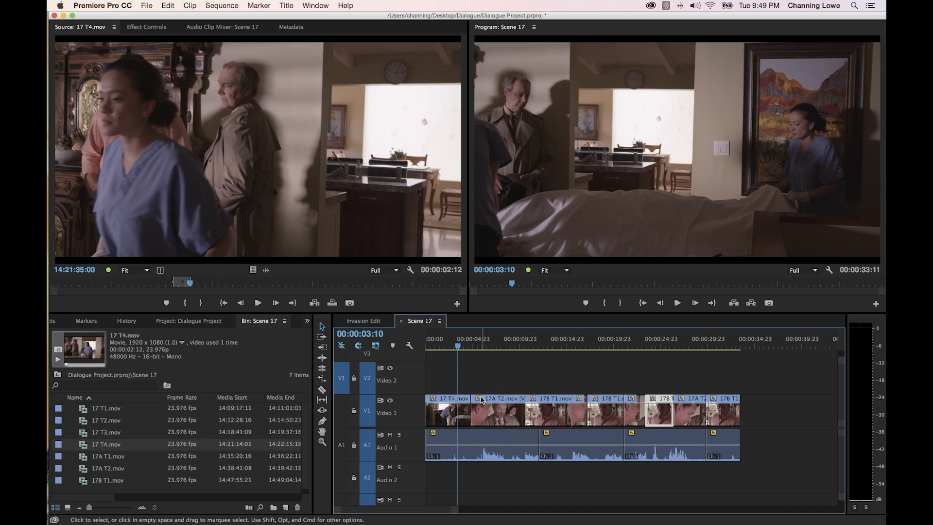
Step: Switch to the Word document and highlight the Reactions and Matching lines, followed by L-Cut and J-Cut, for review
key(super+Tab)
key(super+Tab)
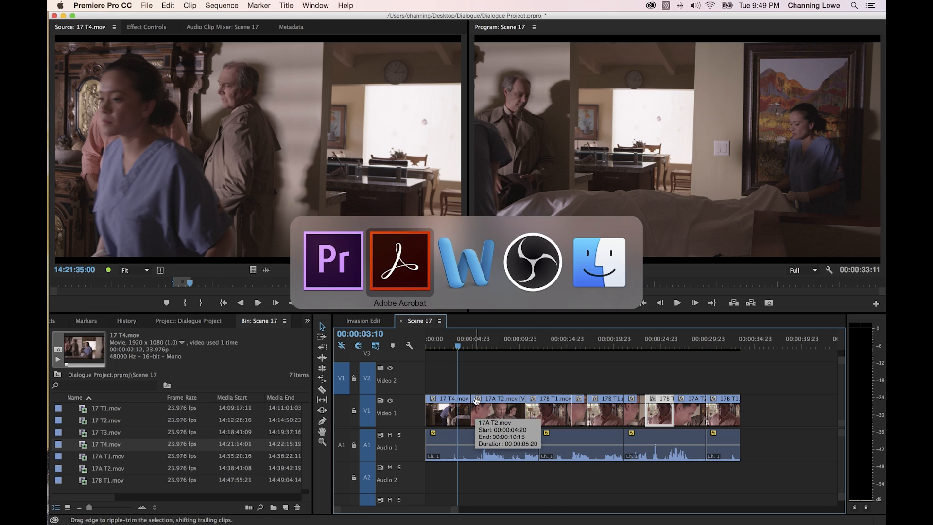
drag(412, 265, 307, 223)
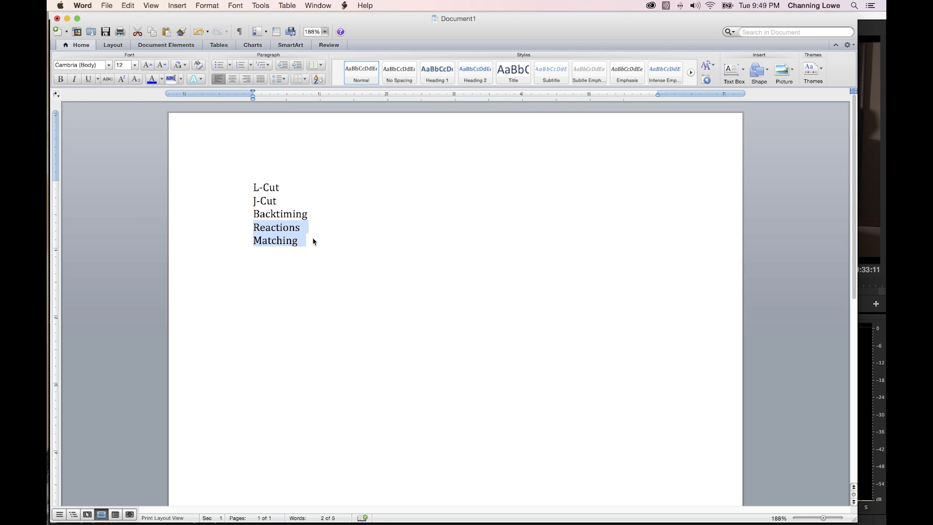
click(313, 241)
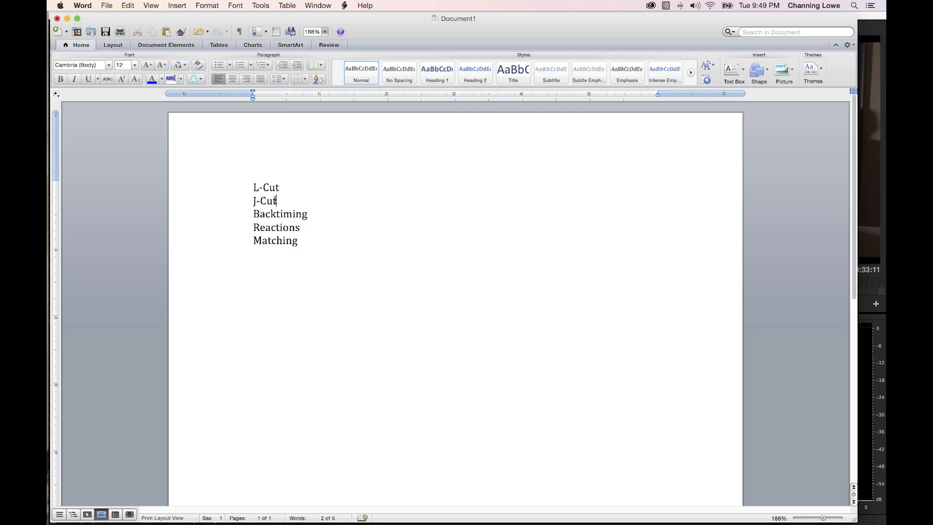
drag(276, 200, 251, 185)
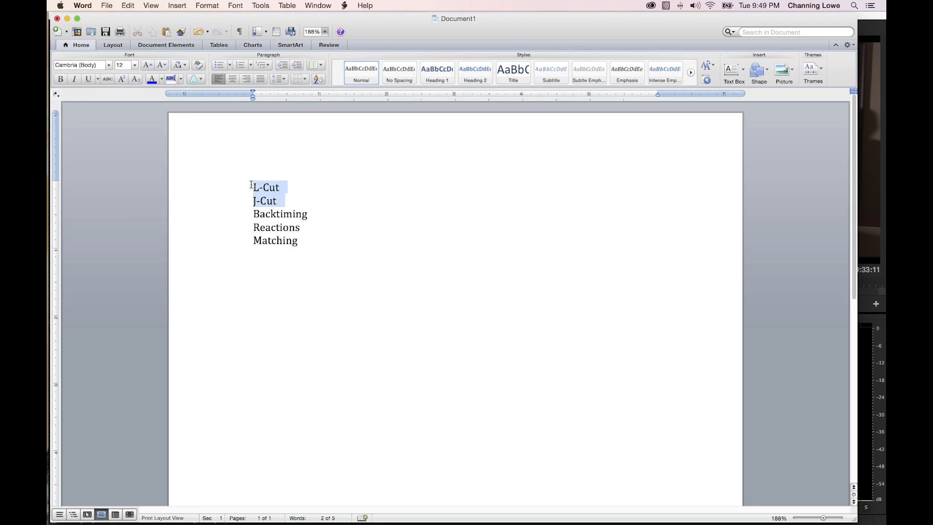
click(279, 203)
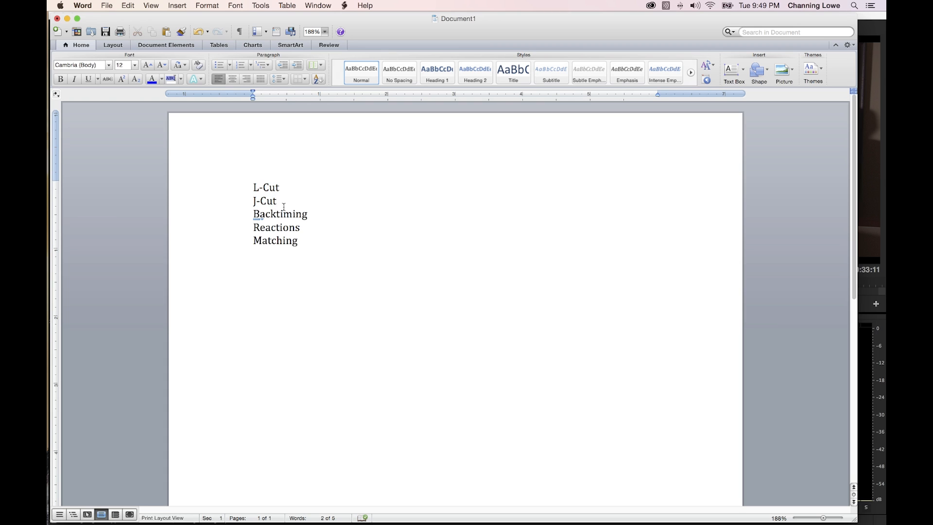
Step: Go over the Backtiming, Reactions and Matching entries in the technique list, highlighting terms and clearing the selection at the end
drag(299, 216, 252, 225)
click(303, 222)
drag(289, 240, 279, 240)
click(256, 228)
drag(296, 242, 254, 241)
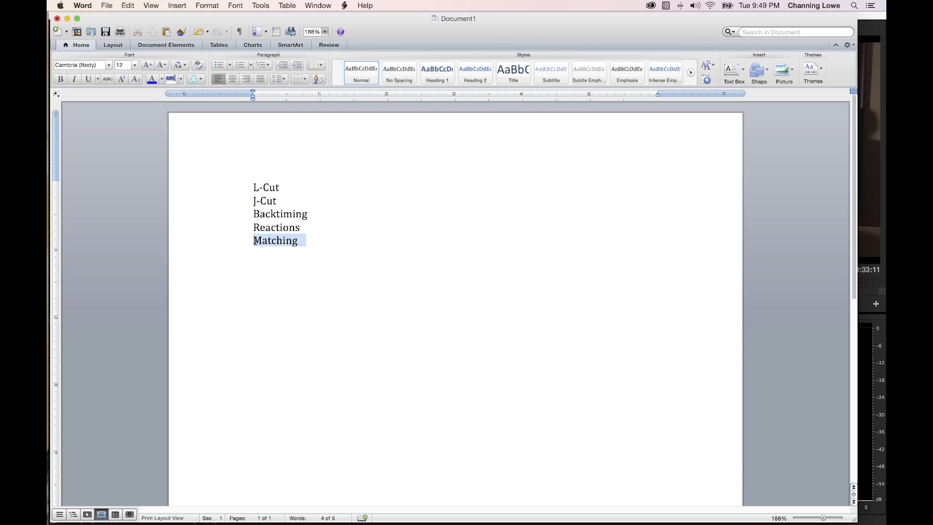
click(298, 229)
drag(309, 213, 276, 216)
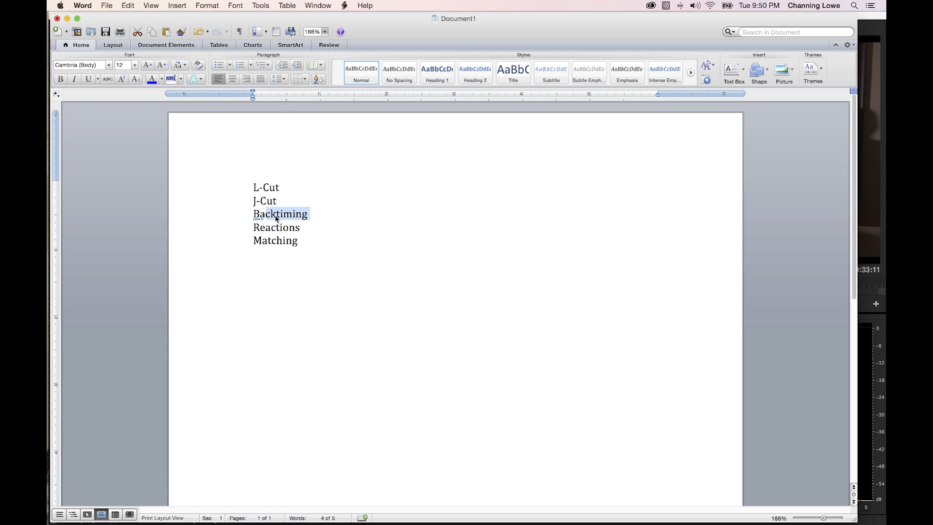
click(285, 204)
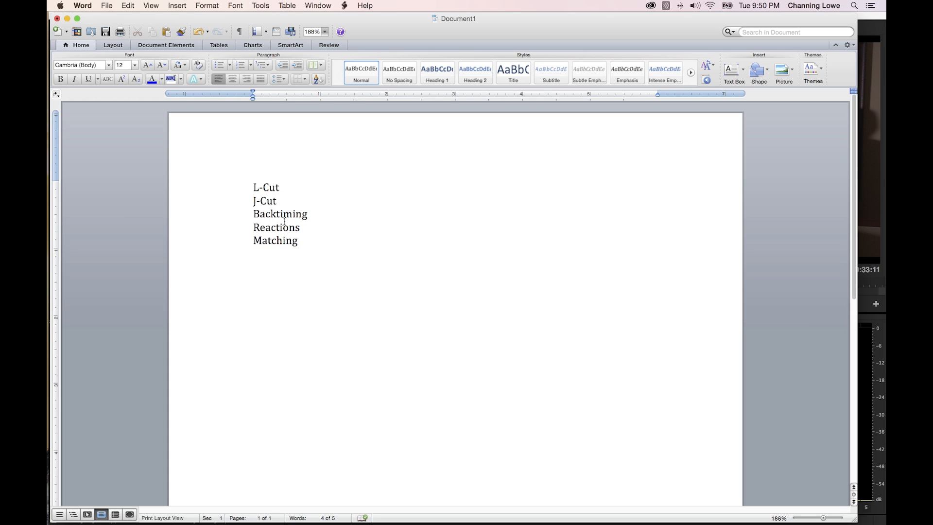
key(Down)
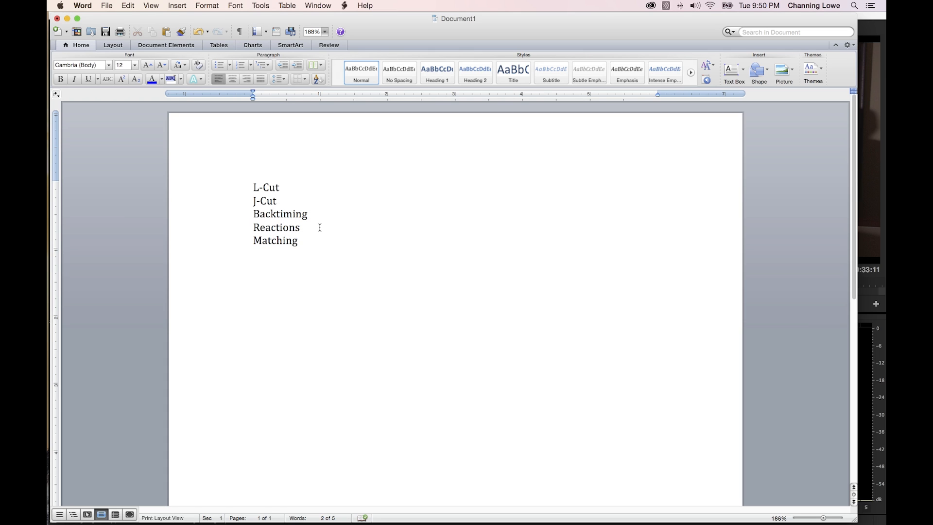